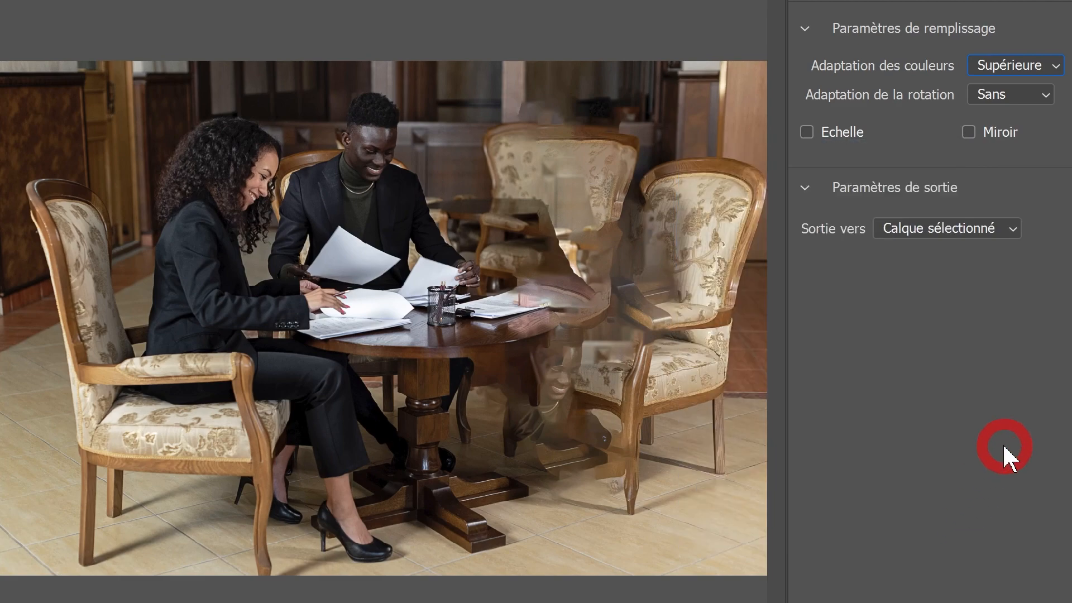
# Step: Change the colour adaptation option in the content-aware fill settings
pyautogui.click(1017, 66)
pyautogui.click(1009, 87)
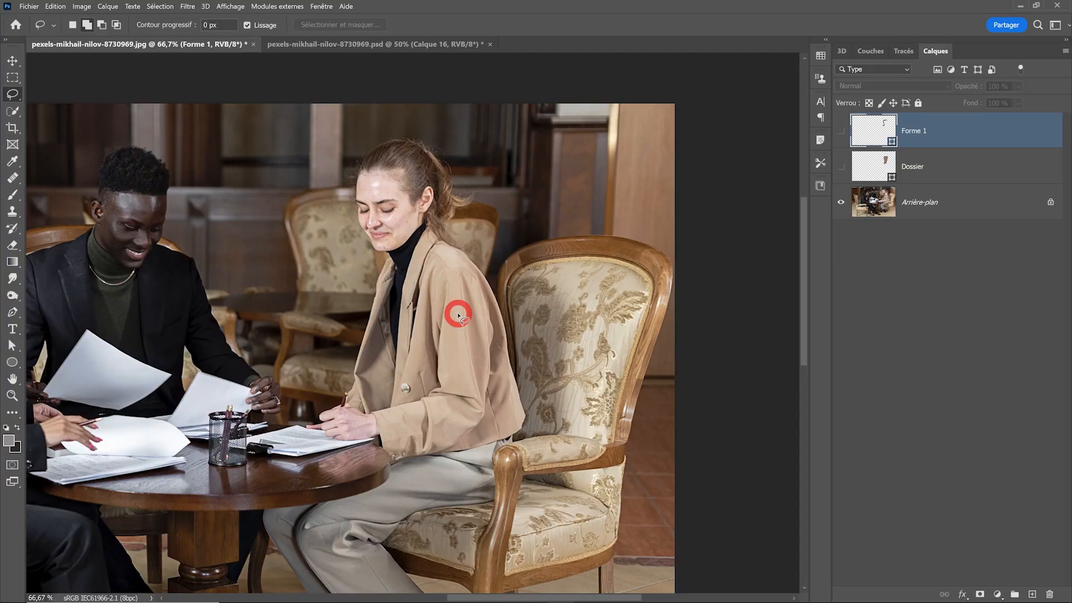
# Step: Activate the Pen tool and set it to draw in Forme (shape) mode
pyautogui.scroll(1, 458, 302)
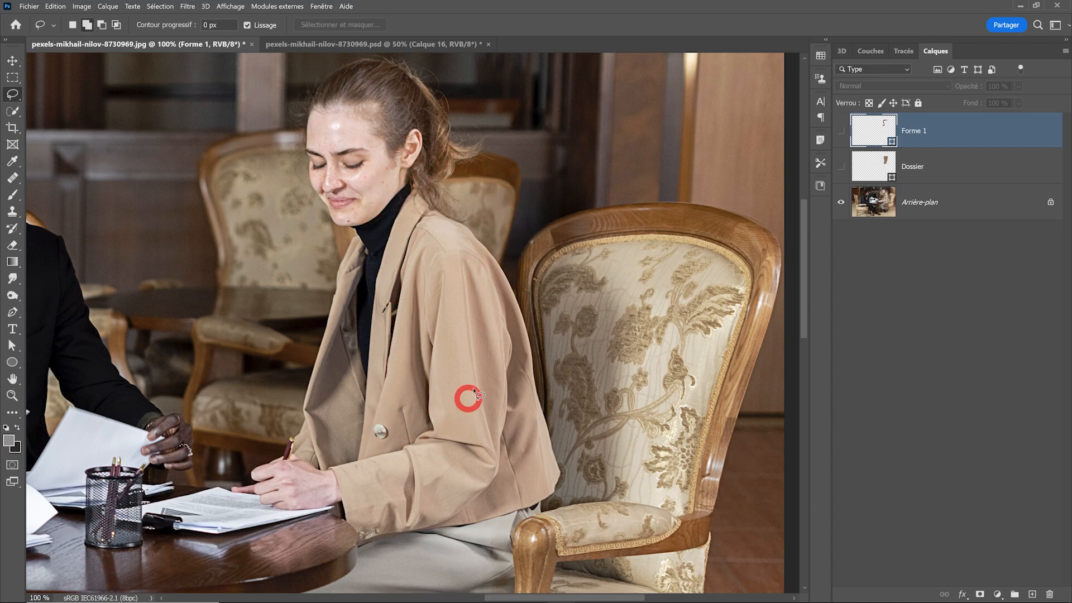
pyautogui.moveTo(487, 263); pyautogui.dragTo(485, 241)
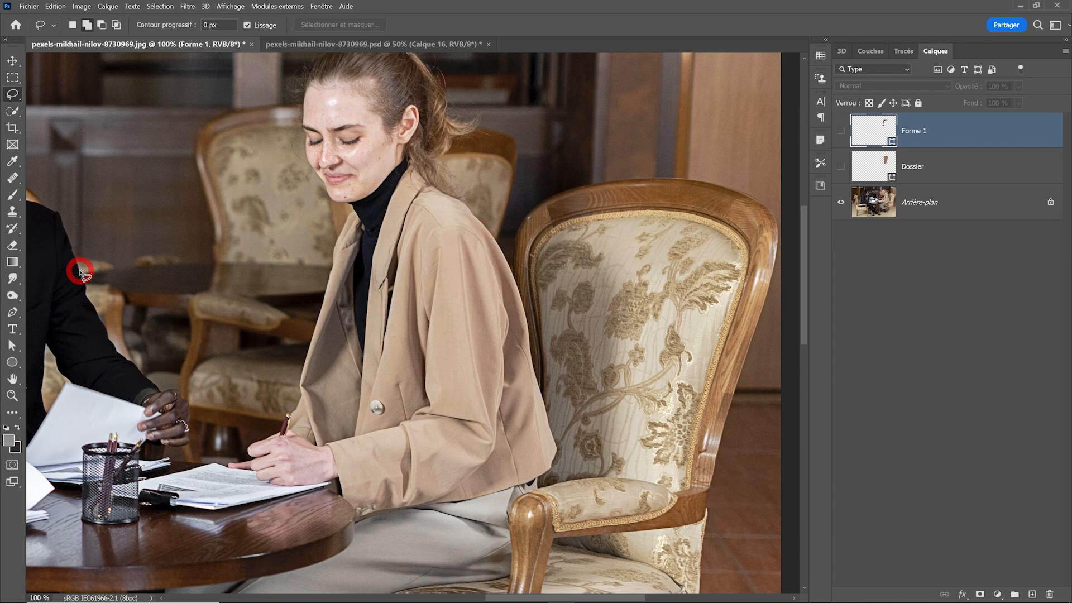
pyautogui.click(12, 312)
pyautogui.click(85, 25)
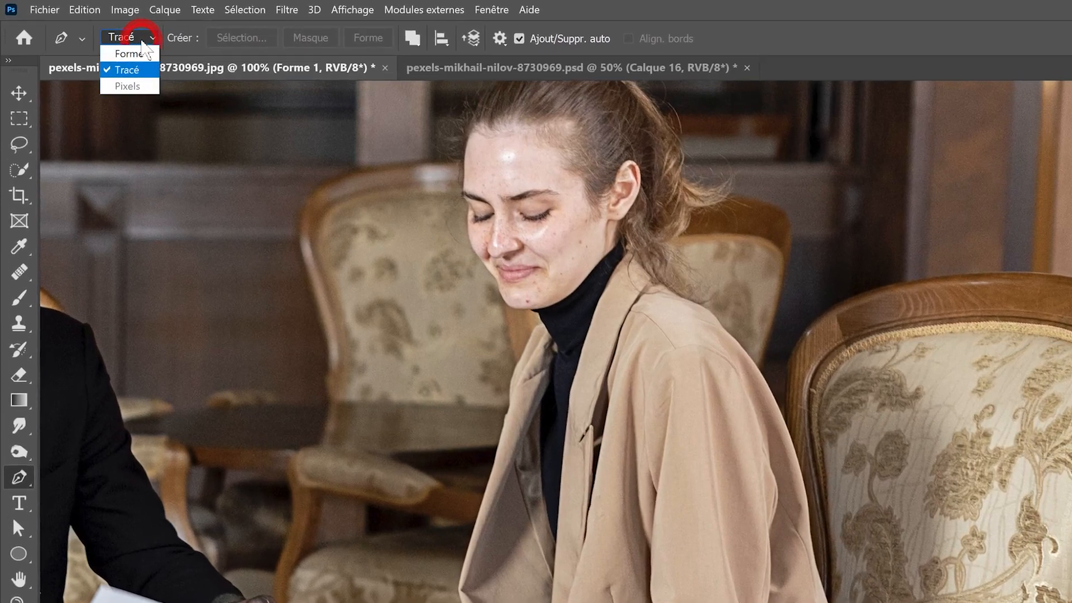
pyautogui.click(133, 51)
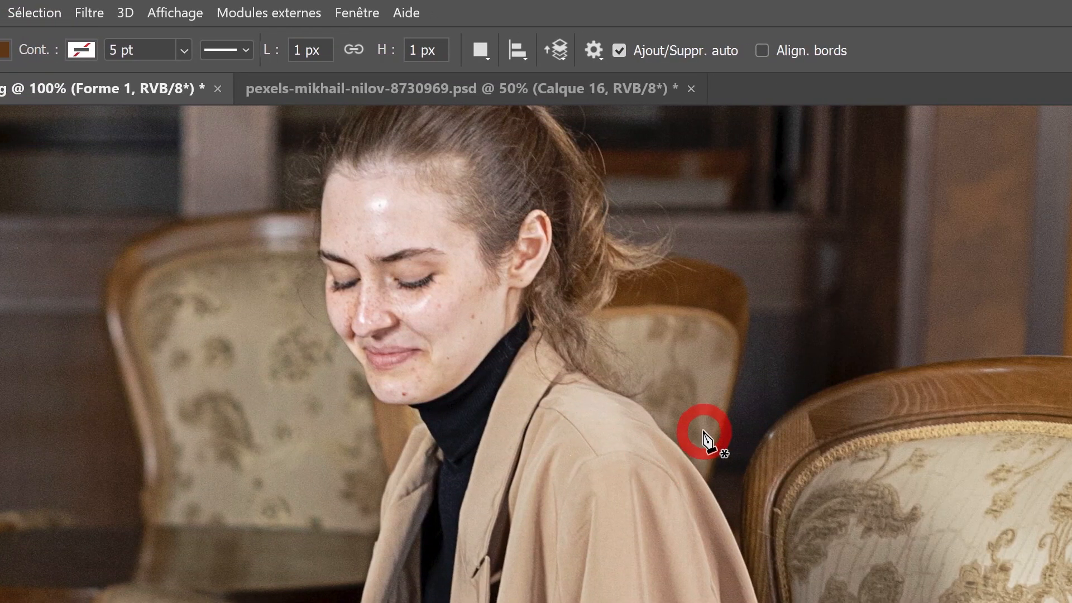
# Step: Set the Pen tool's shape fill to the beige sampled from the fabric of the chair behind the woman in the beige jacket
pyautogui.keyDown('ctrl'); pyautogui.click(694, 431); pyautogui.keyUp('ctrl')
pyautogui.keyDown('ctrl'); pyautogui.click(693, 430); pyautogui.keyUp('ctrl')
pyautogui.moveTo(675, 274); pyautogui.dragTo(690, 425)
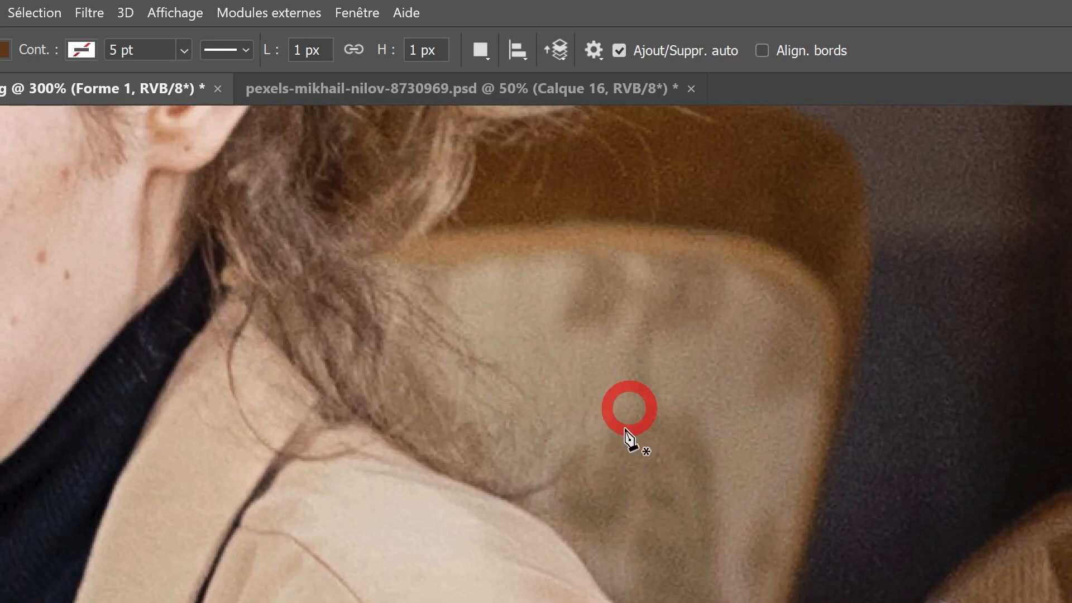
pyautogui.keyDown('alt'); pyautogui.click(648, 445); pyautogui.keyUp('alt')
pyautogui.keyDown('alt'); pyautogui.click(648, 445); pyautogui.keyUp('alt')
pyautogui.moveTo(648, 445); pyautogui.dragTo(647, 414)
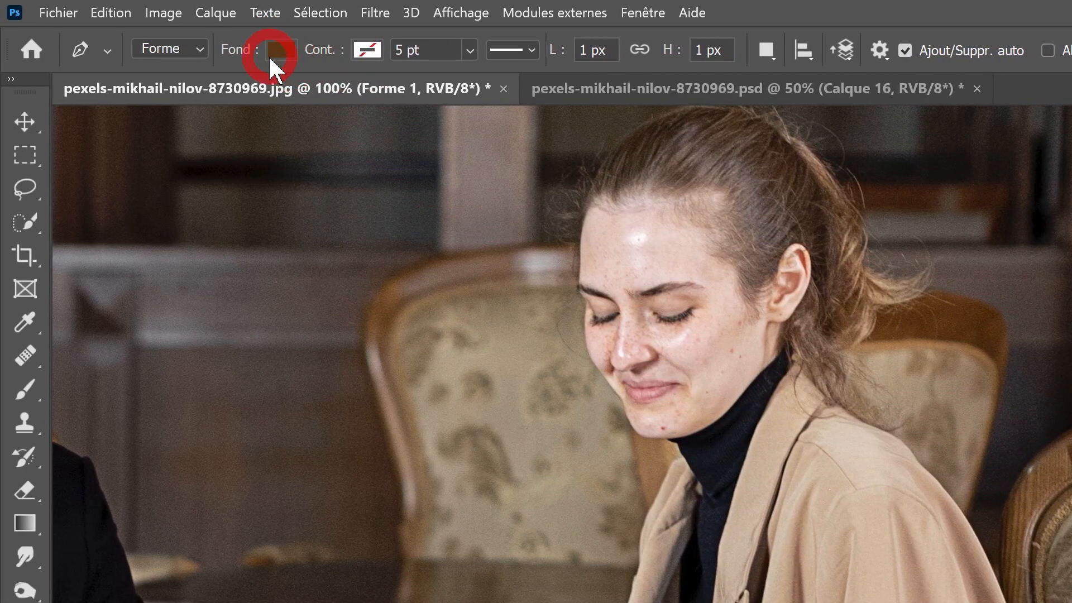
pyautogui.click(281, 51)
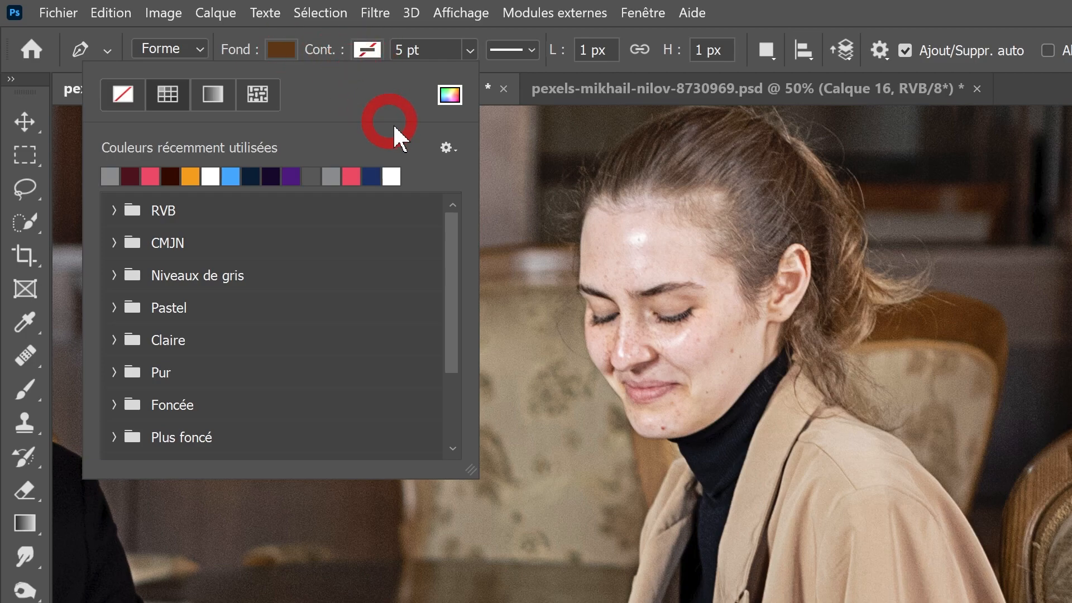
pyautogui.click(450, 102)
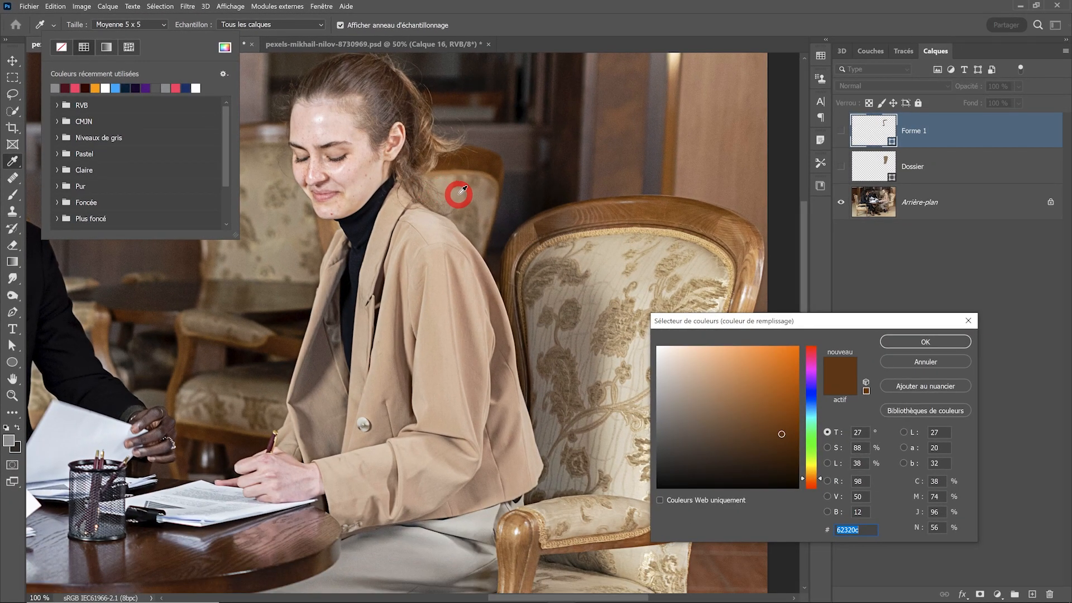
pyautogui.click(459, 188)
pyautogui.click(914, 343)
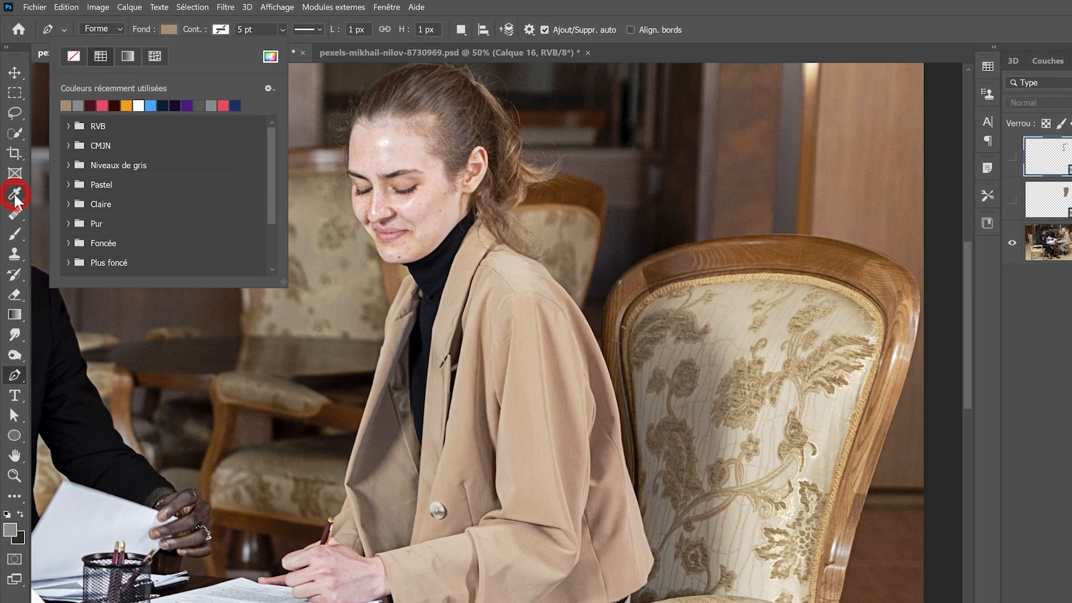
# Step: Set the Eyedropper's sample size to Moyenne 3 x 3
pyautogui.click(12, 161)
pyautogui.moveTo(24, 323); pyautogui.dragTo(103, 317)
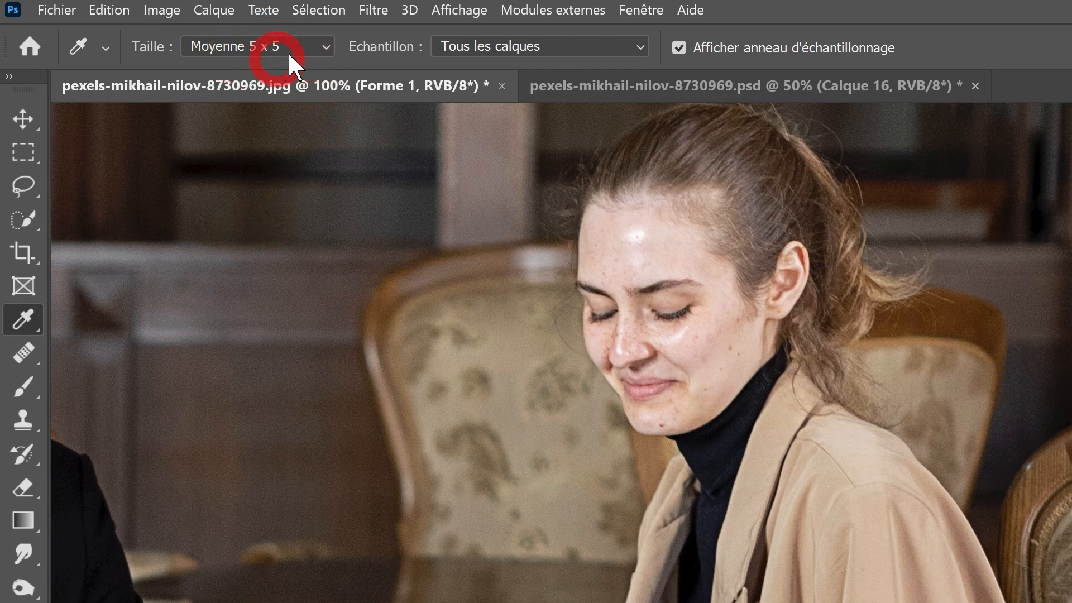
pyautogui.moveTo(322, 47); pyautogui.dragTo(419, 88)
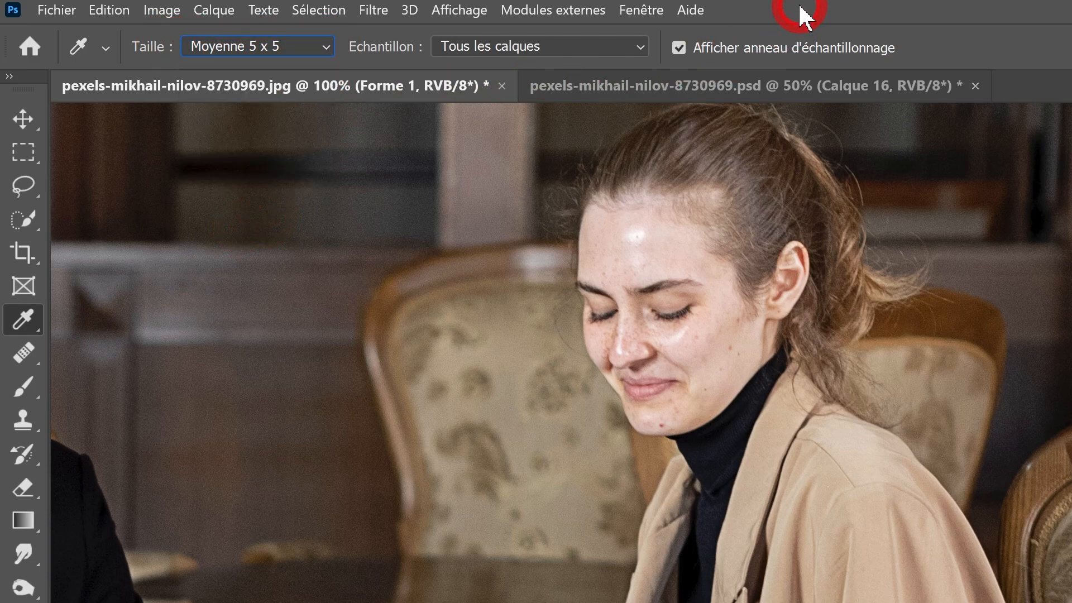
pyautogui.scroll(2, 912, 406)
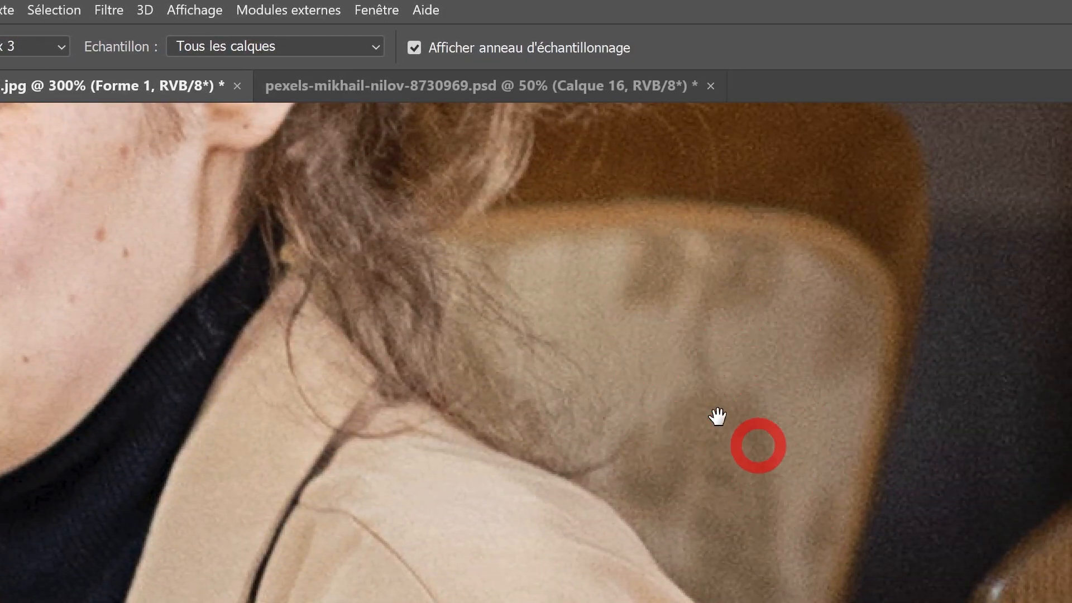
pyautogui.scroll(-2, 672, 395)
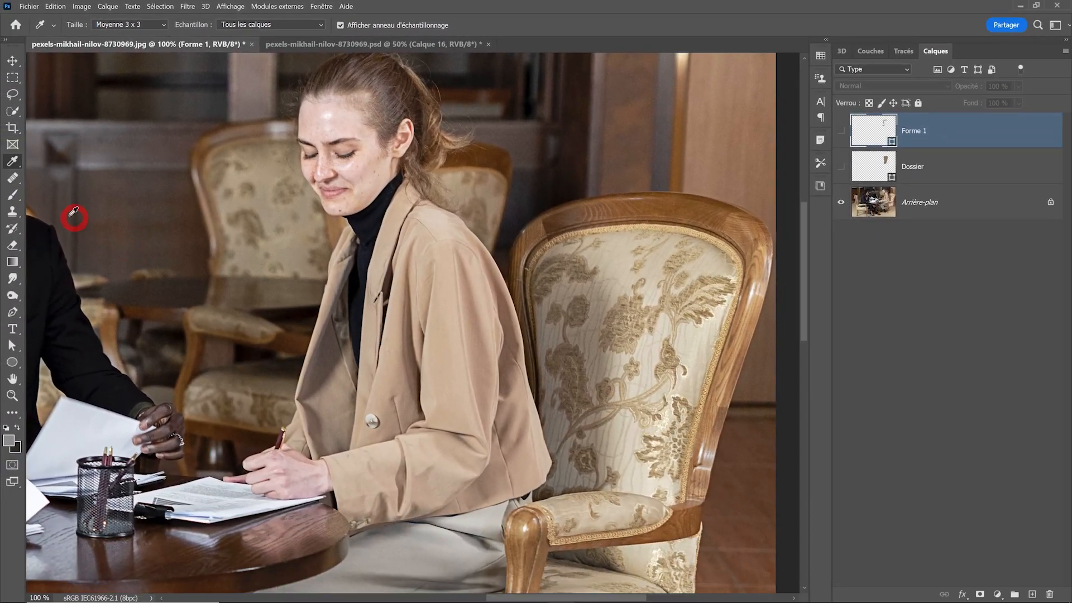
# Step: Show the Dossier layer and inspect the beige shape over the rear chair's backrest
pyautogui.click(12, 312)
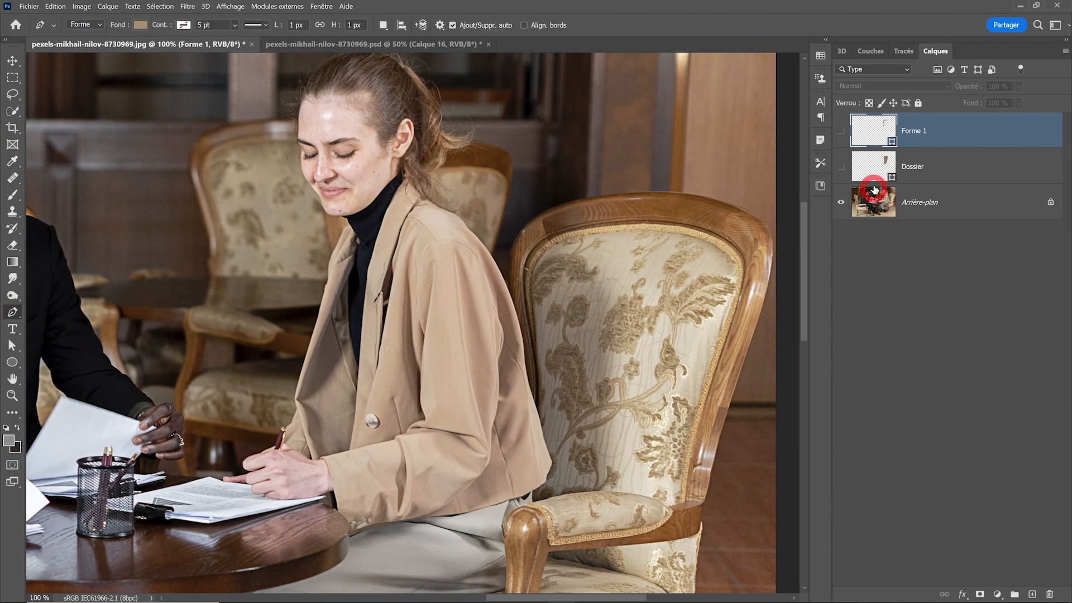
pyautogui.click(841, 167)
pyautogui.click(841, 167)
pyautogui.click(842, 167)
pyautogui.scroll(-1, 642, 295)
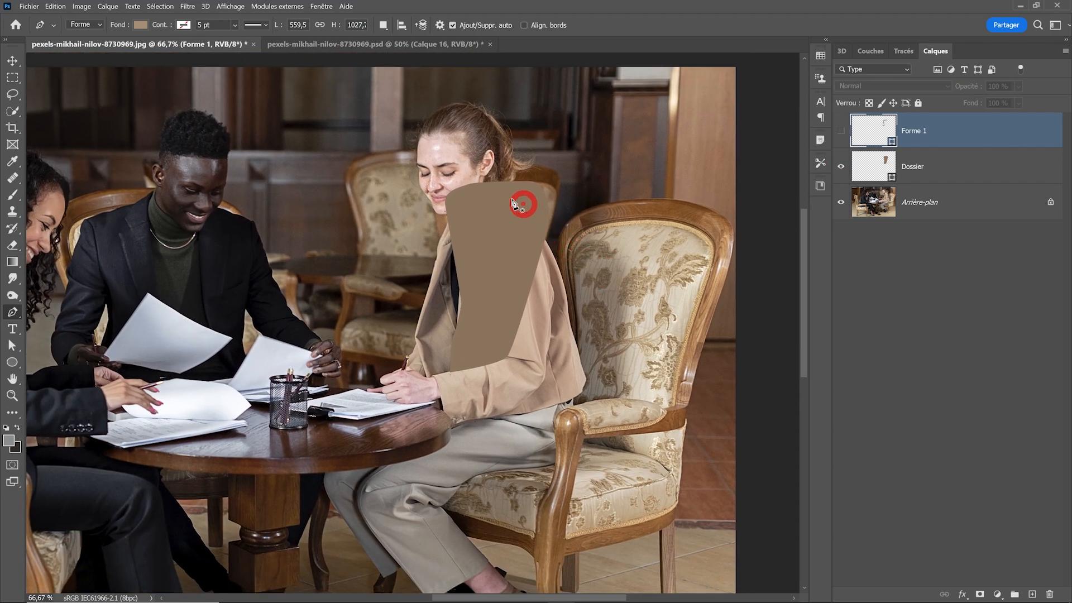
pyautogui.scroll(1, 534, 225)
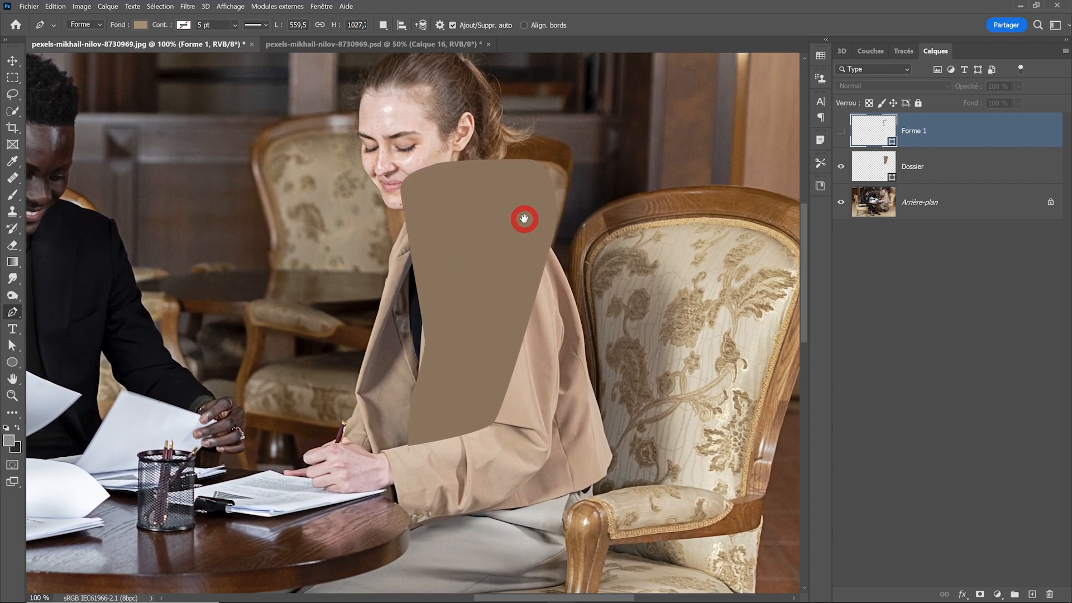
pyautogui.scroll(1, 524, 219)
pyautogui.moveTo(522, 215); pyautogui.dragTo(523, 270)
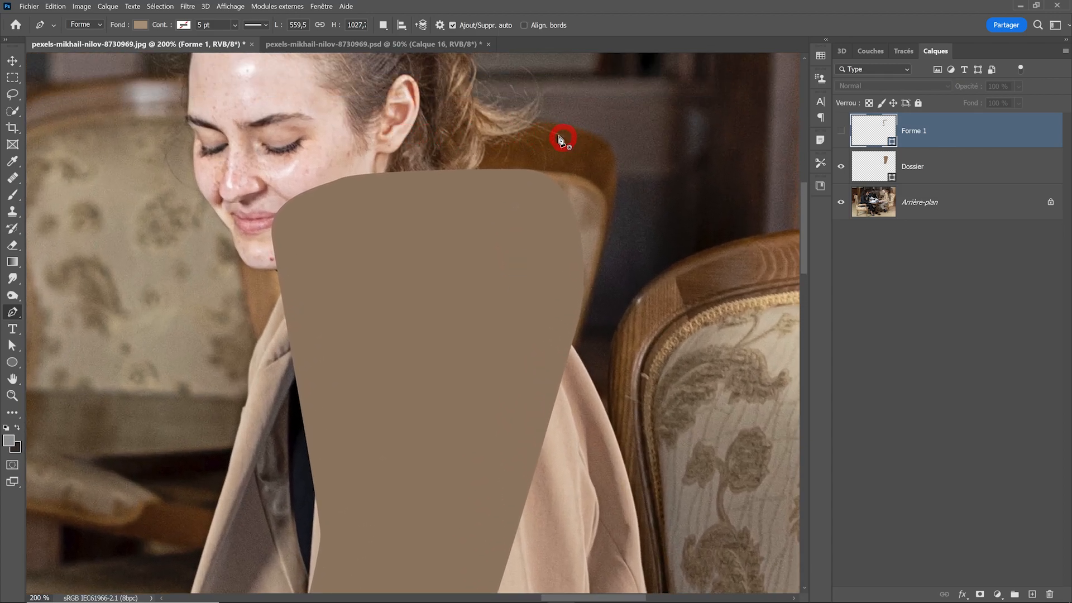
pyautogui.moveTo(377, 247); pyautogui.dragTo(397, 162)
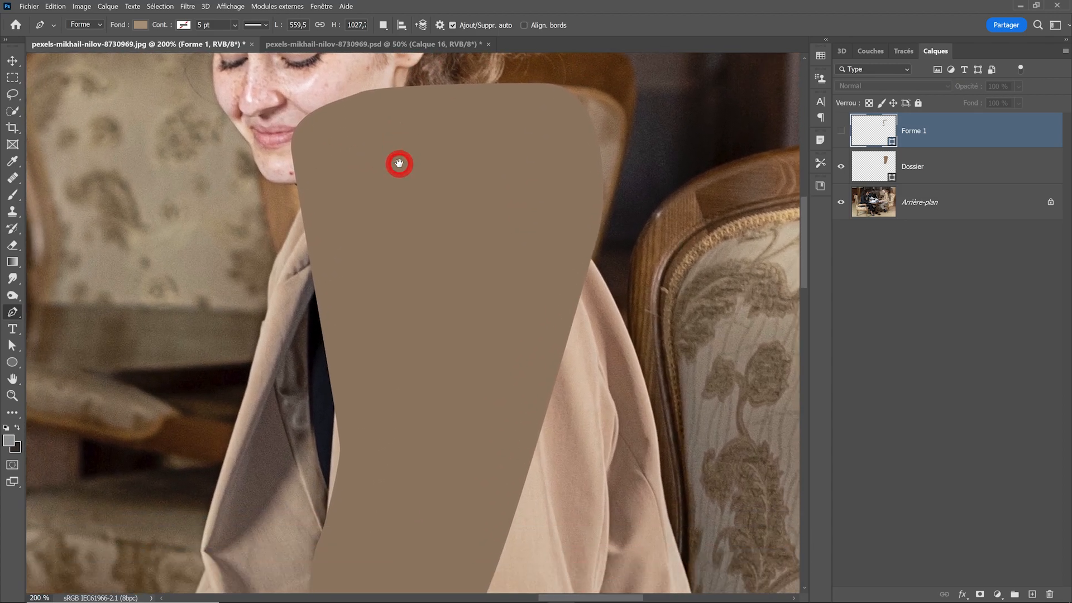
# Step: Show the Forme 1 layer and fill its shape with the dark brown sampled from the rear chair's wooden frame
pyautogui.click(842, 132)
pyautogui.scroll(-1, 529, 180)
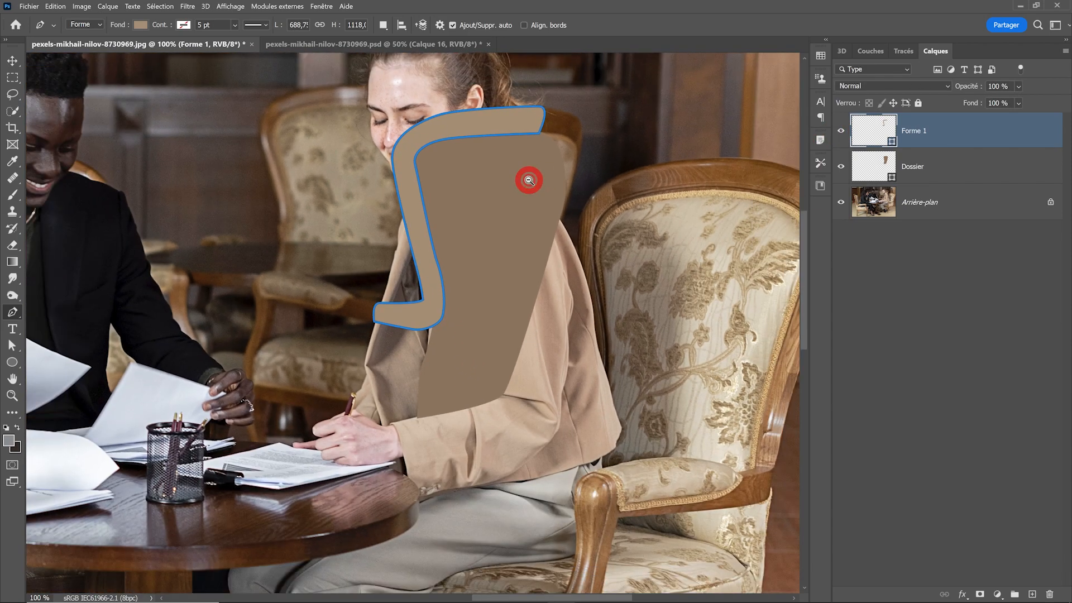
pyautogui.moveTo(529, 180); pyautogui.dragTo(519, 194)
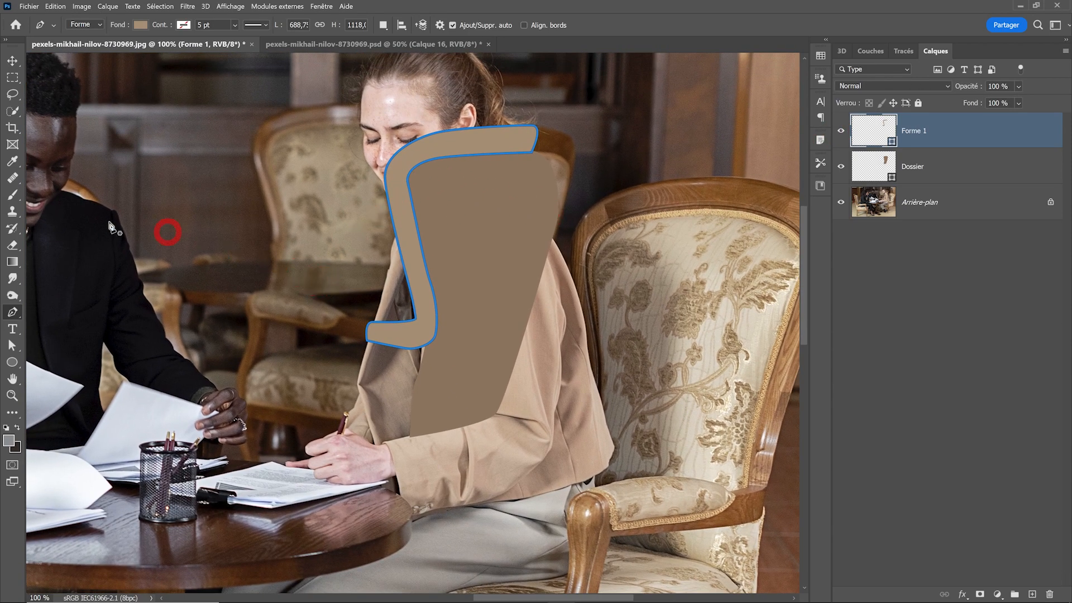
pyautogui.click(141, 24)
pyautogui.click(70, 90)
pyautogui.click(225, 47)
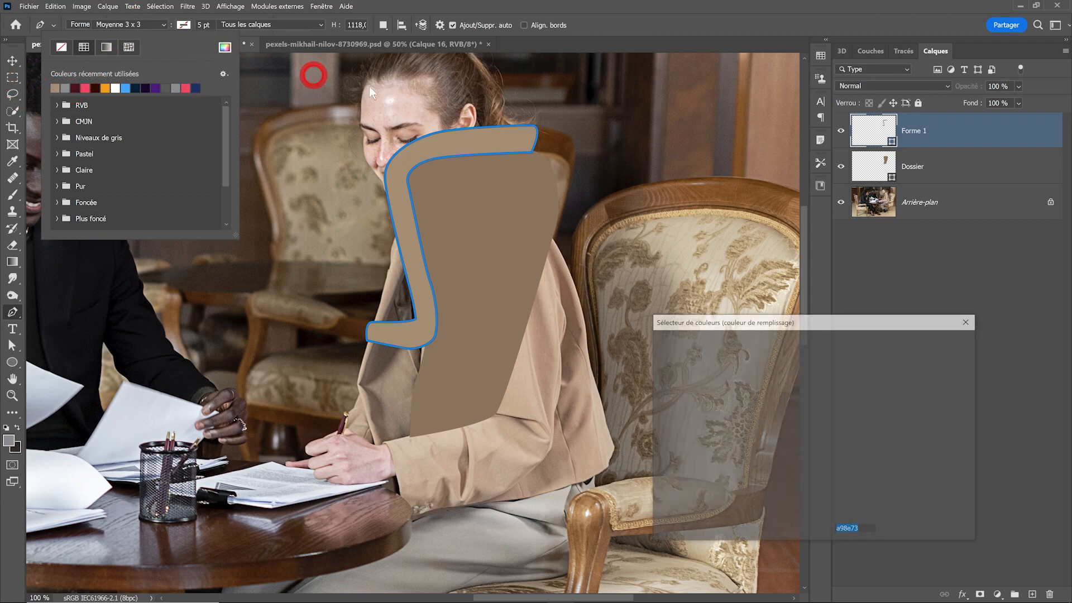
pyautogui.click(550, 137)
pyautogui.click(909, 342)
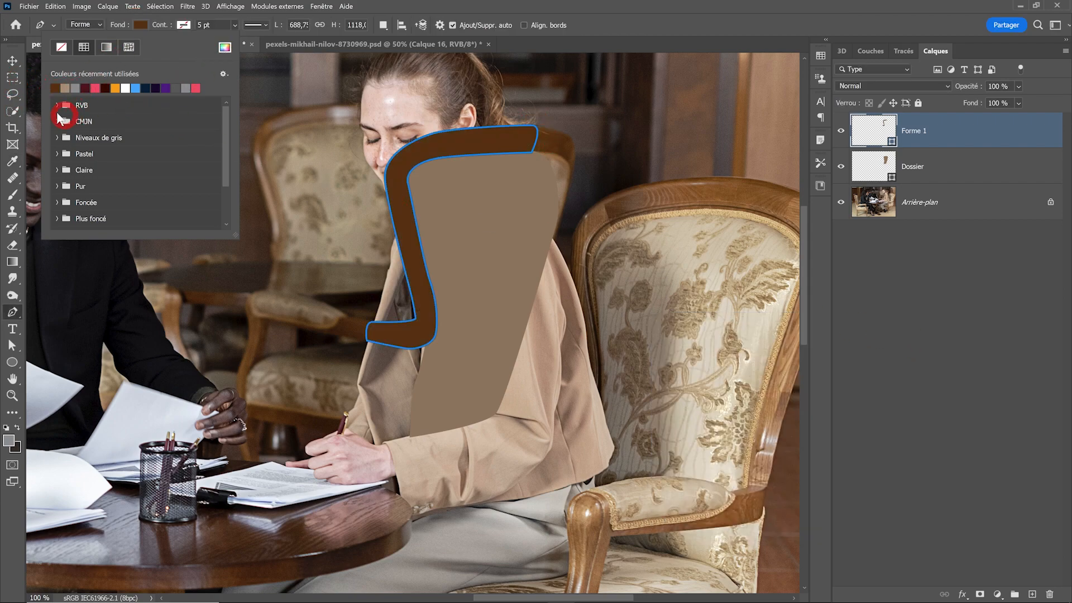
pyautogui.click(12, 60)
# Step: Examine the brown frame and beige backrest shapes against the seated woman and the surrounding chairs
pyautogui.scroll(-2, 558, 252)
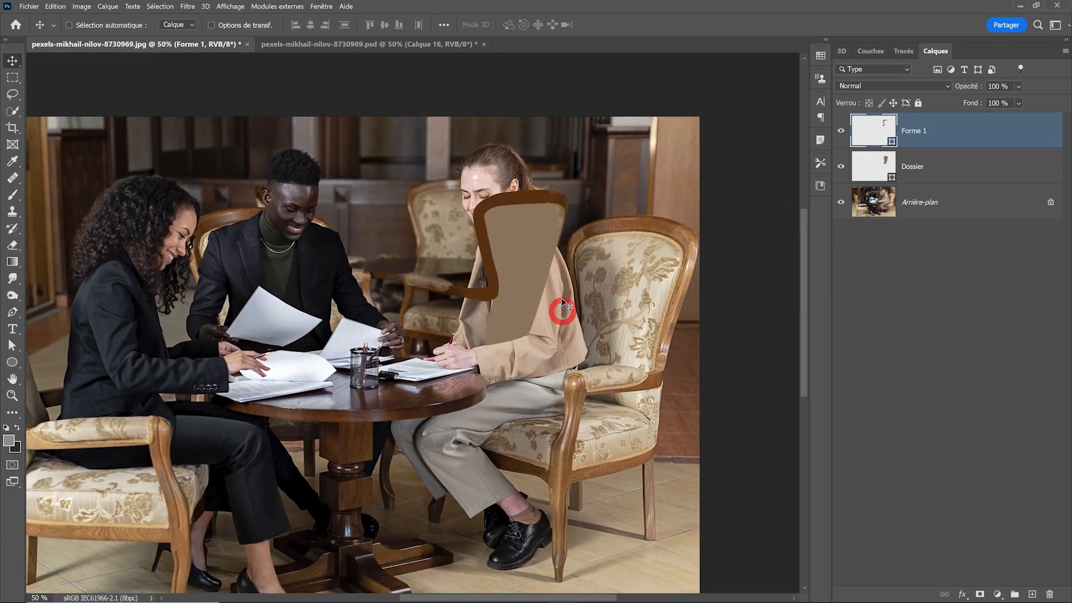
pyautogui.scroll(2, 537, 292)
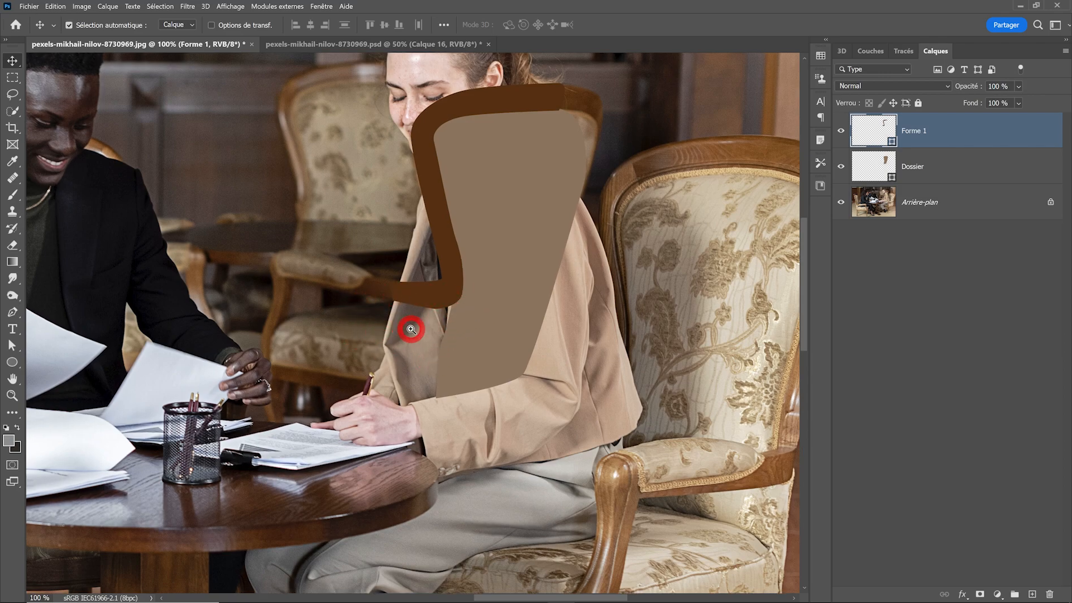
pyautogui.scroll(1, 412, 323)
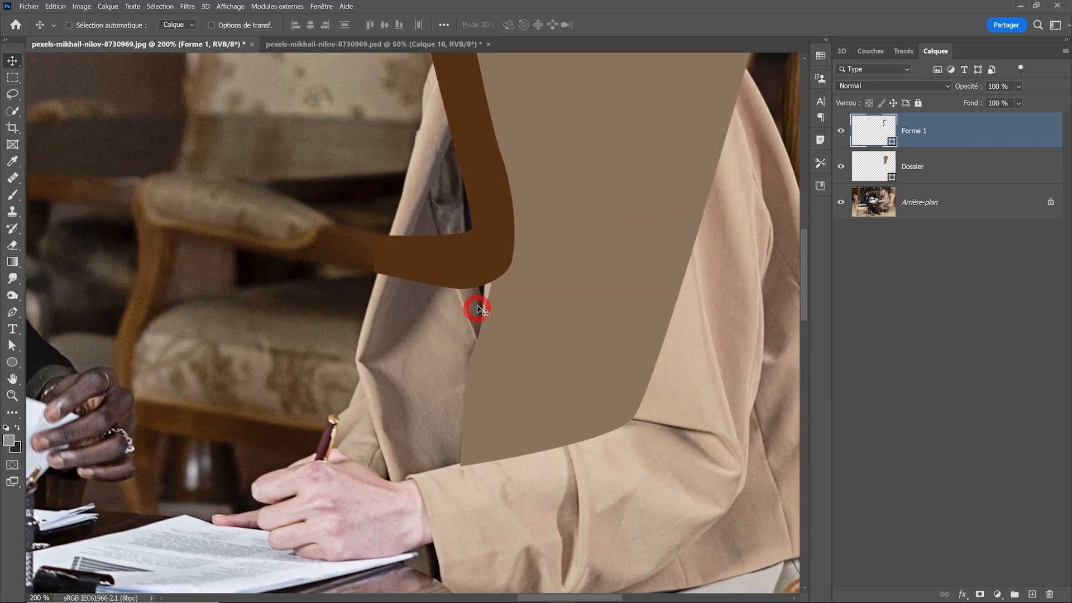
pyautogui.scroll(5, 255, 168)
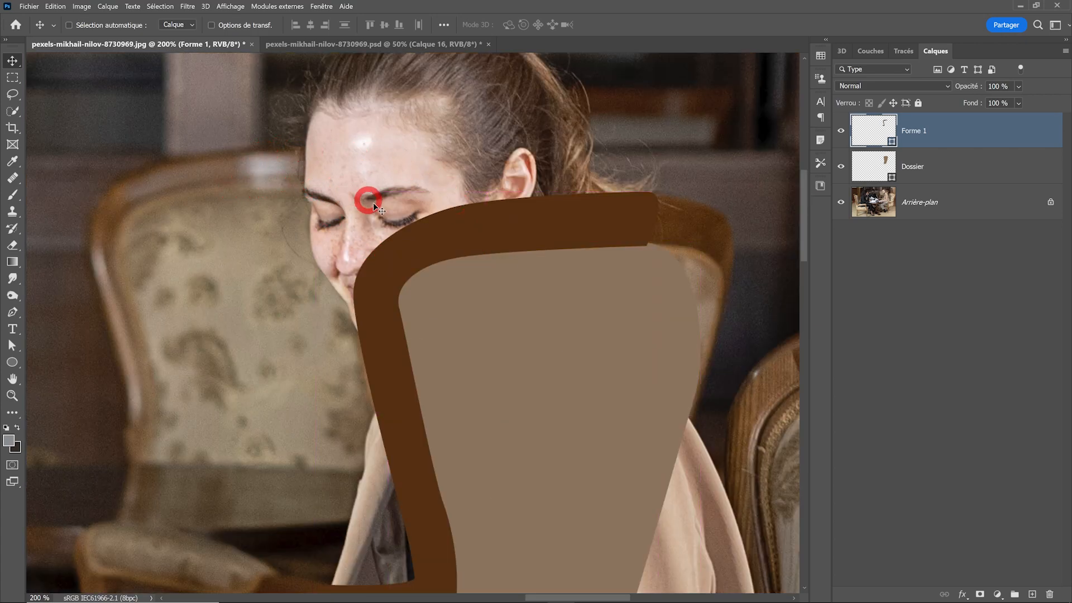
pyautogui.moveTo(394, 242); pyautogui.dragTo(363, 311)
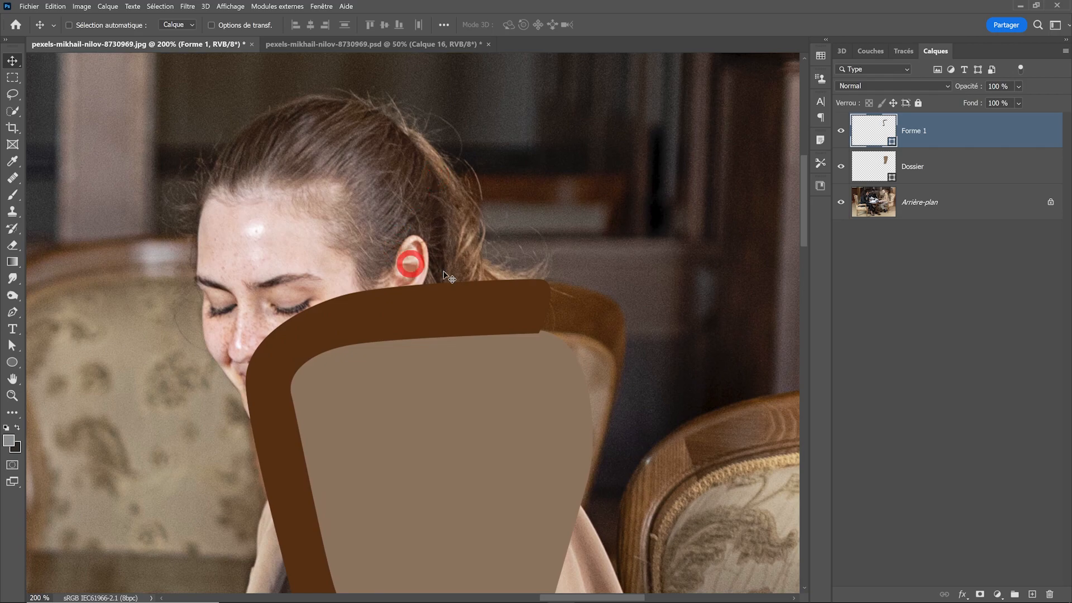
pyautogui.keyDown('ctrl'); pyautogui.keyDown('alt'); pyautogui.click(525, 329); pyautogui.keyUp('alt'); pyautogui.keyUp('ctrl')
pyautogui.keyDown('ctrl'); pyautogui.keyDown('alt'); pyautogui.click(525, 330); pyautogui.keyUp('alt'); pyautogui.keyUp('ctrl')
pyautogui.keyDown('ctrl'); pyautogui.click(493, 242); pyautogui.keyUp('ctrl')
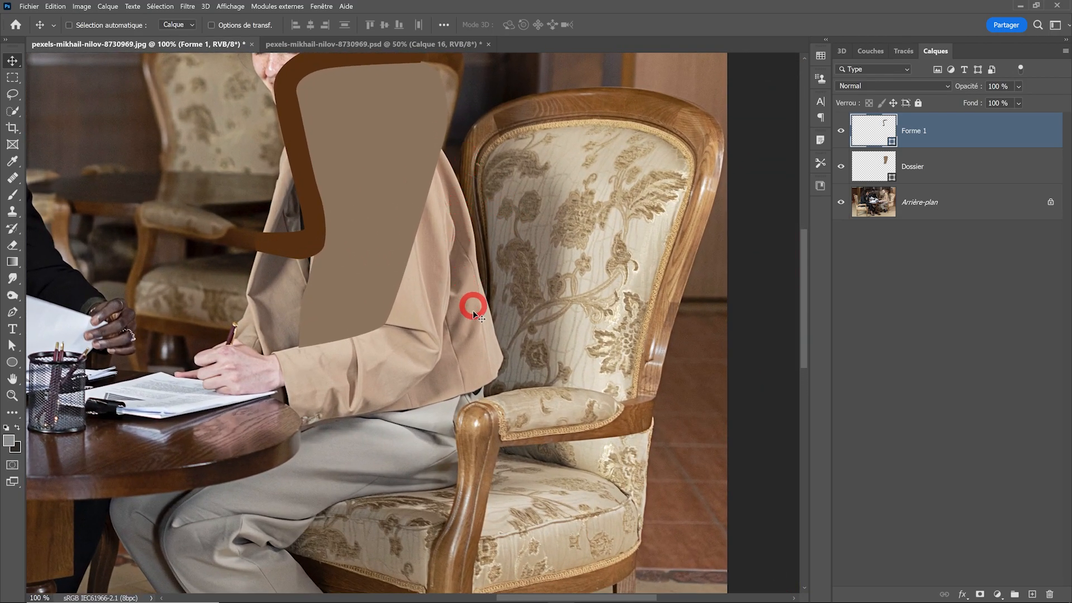
pyautogui.moveTo(436, 372); pyautogui.dragTo(452, 257)
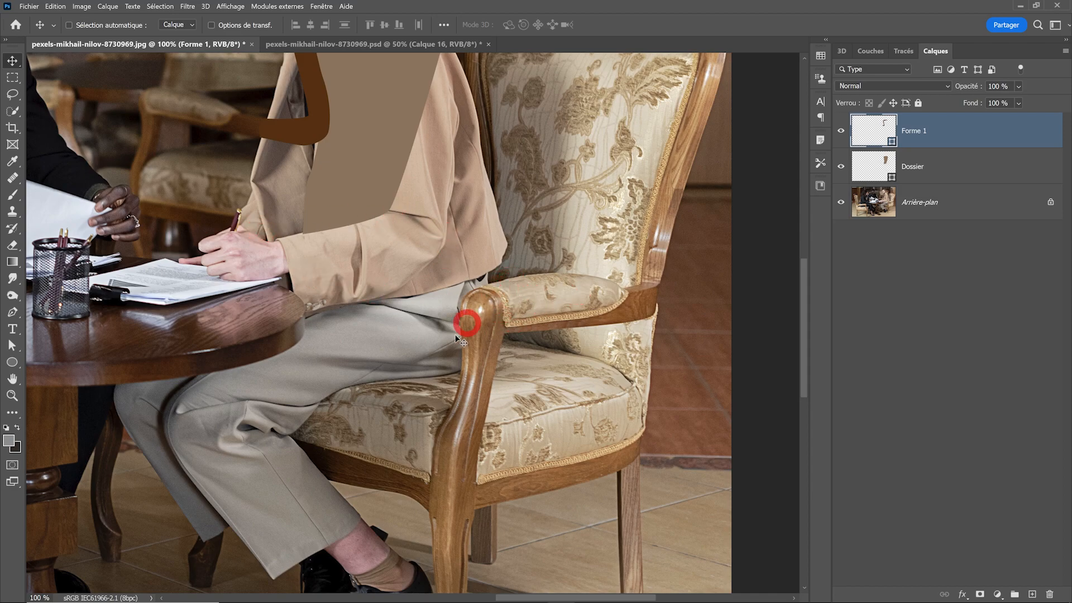
pyautogui.moveTo(430, 401); pyautogui.dragTo(409, 385)
pyautogui.hotkey('ctrl', '-')
pyautogui.hotkey('ctrl', '-')
pyautogui.scroll(1, 381, 258)
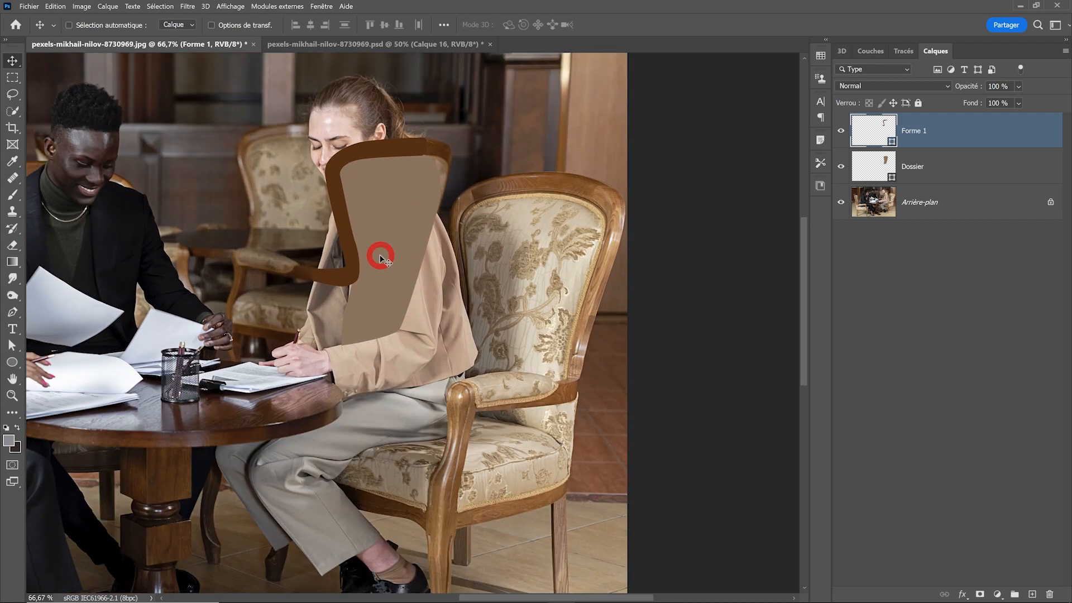
pyautogui.scroll(1, 400, 221)
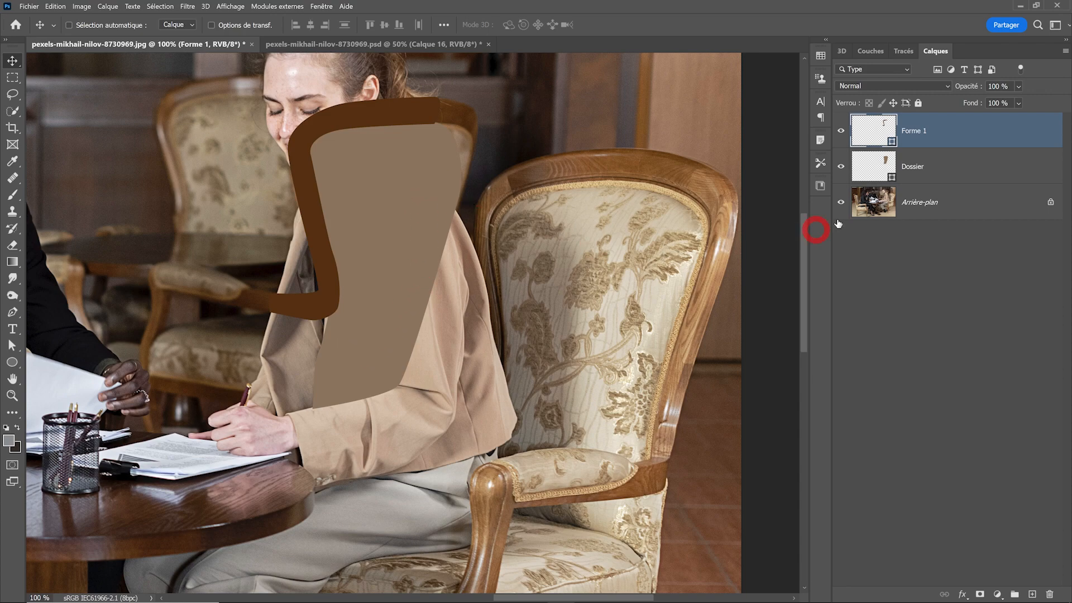
# Step: Hide the Forme 1 layer, make Dossier active and ready the Healing Brush in Normal mode
pyautogui.click(972, 171)
pyautogui.click(842, 130)
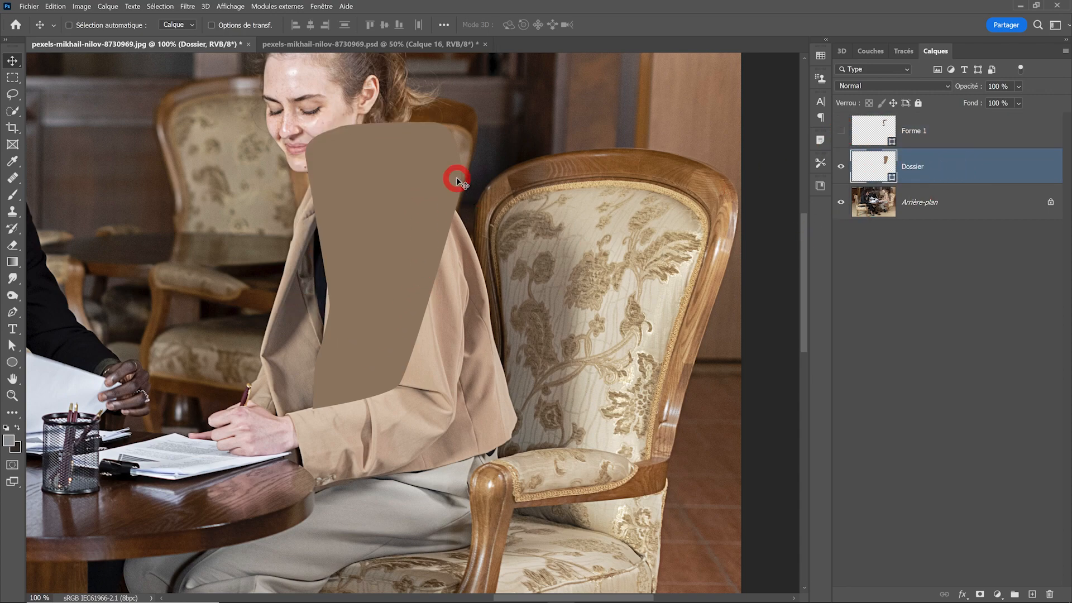
pyautogui.moveTo(25, 178); pyautogui.dragTo(70, 192)
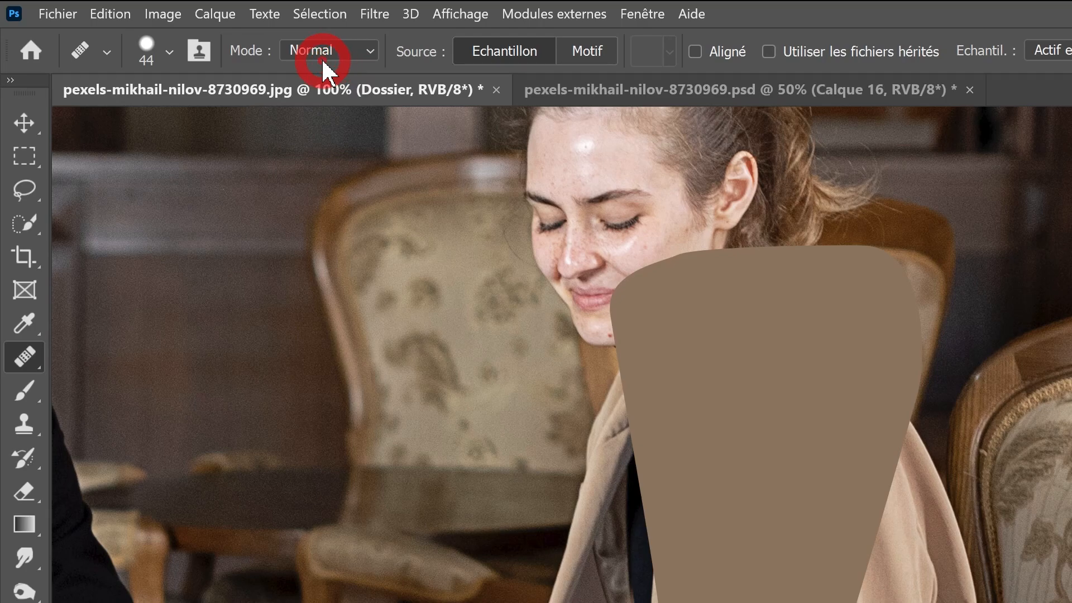
pyautogui.click(152, 25)
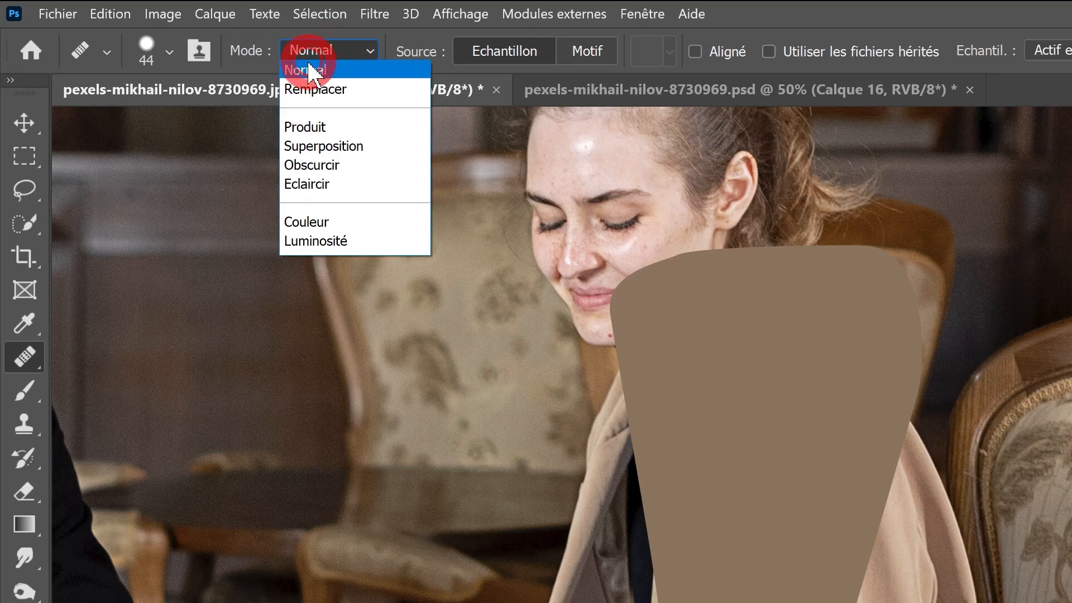
pyautogui.click(308, 66)
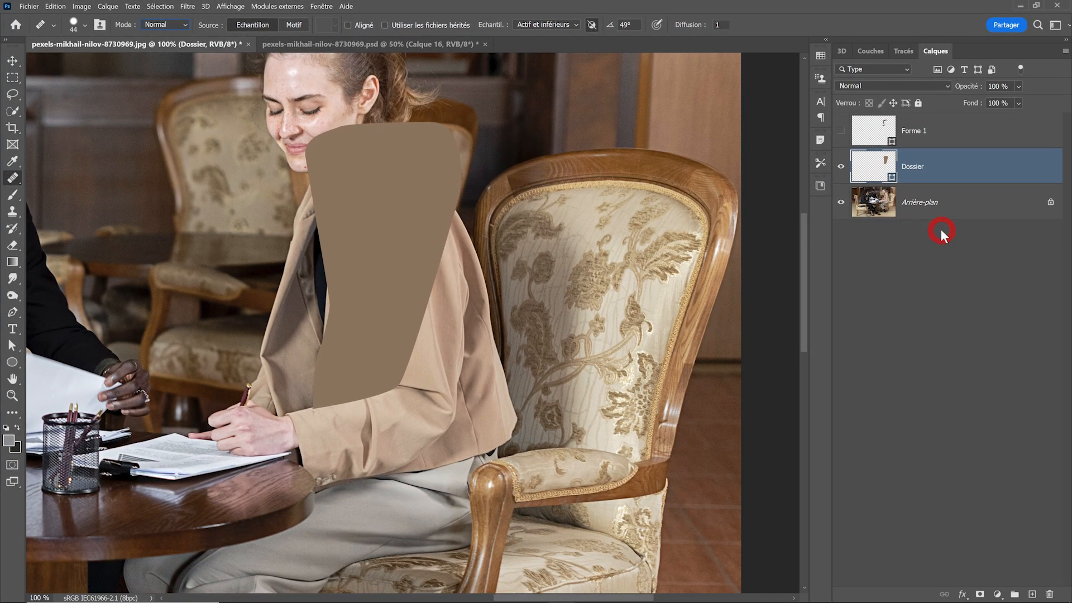
# Step: Add an empty layer above Dossier and clip it to the beige backrest shape
pyautogui.click(1033, 594)
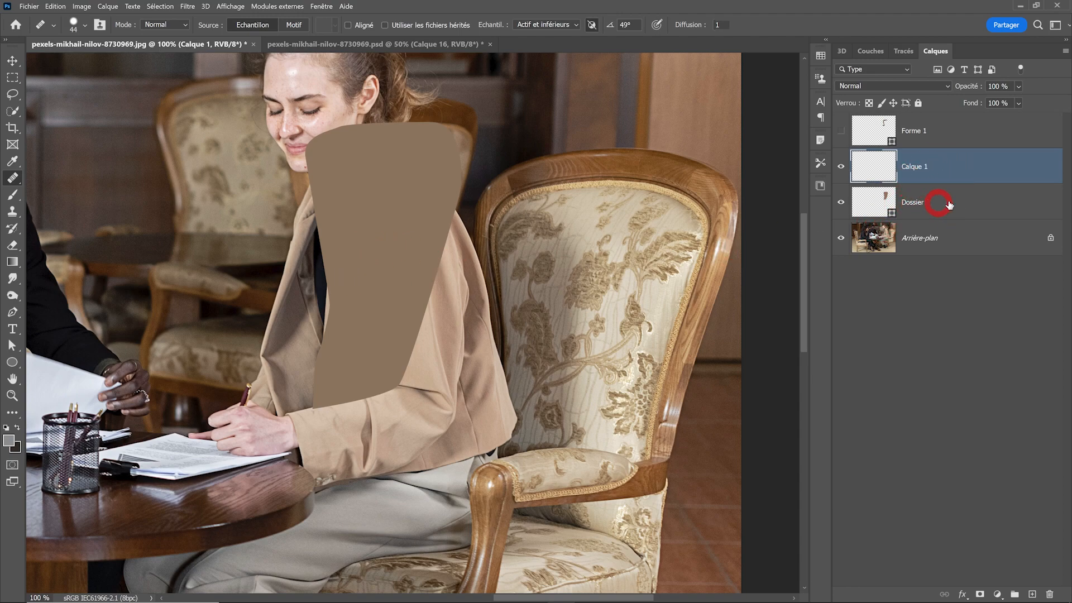
pyautogui.hotkey('ctrl', 'alt', 'g')
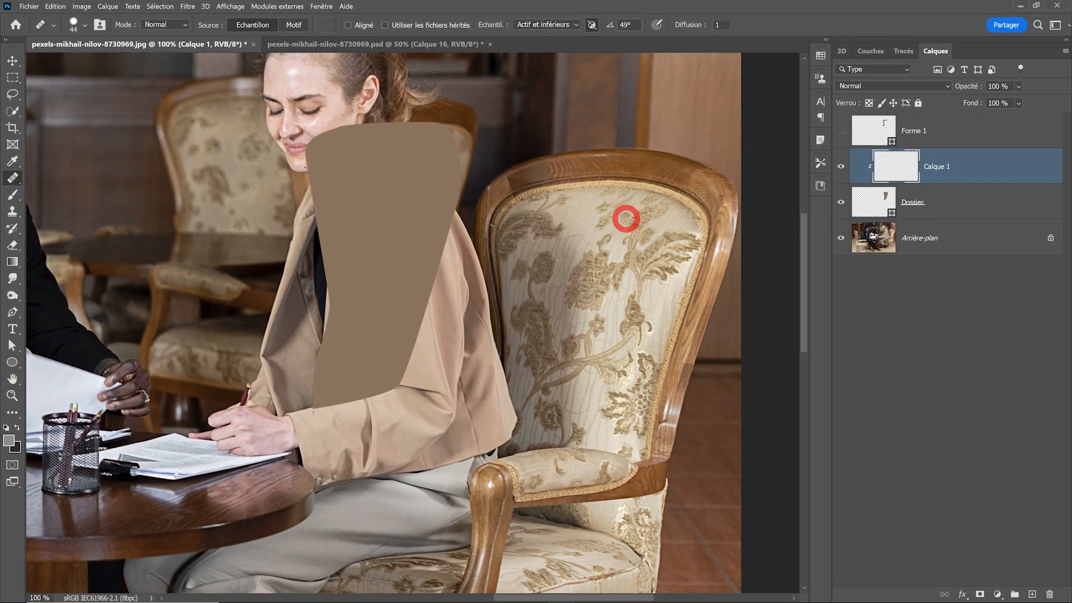
# Step: Set the healing brush to 111 px with 58 % hardness, try a floral fabric stroke on the backrest, and undo it
pyautogui.moveTo(381, 207); pyautogui.dragTo(400, 212)
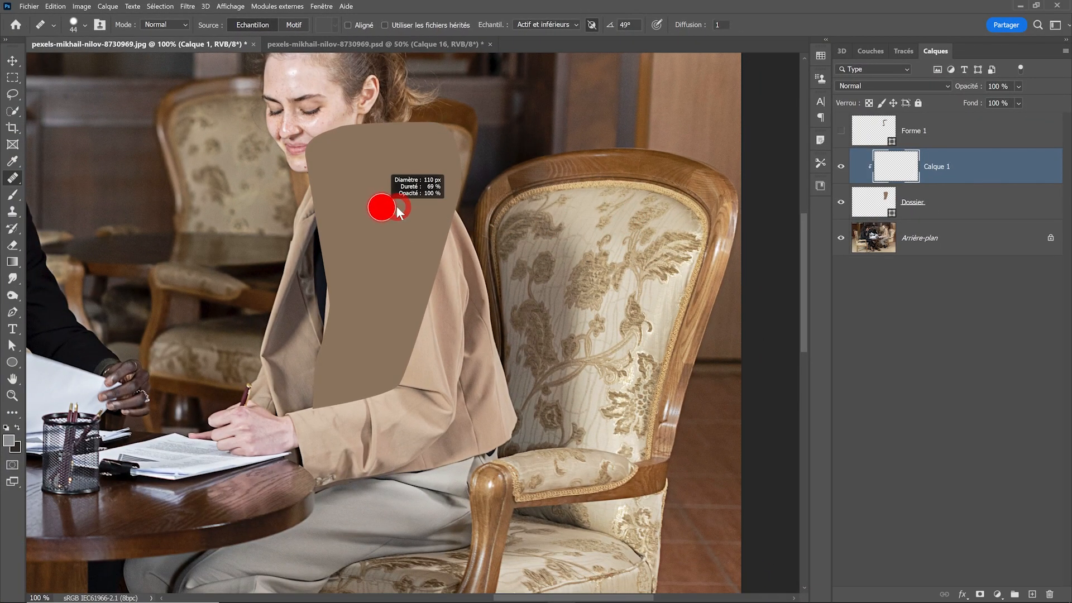
pyautogui.rightClick(388, 197)
pyautogui.click(497, 272)
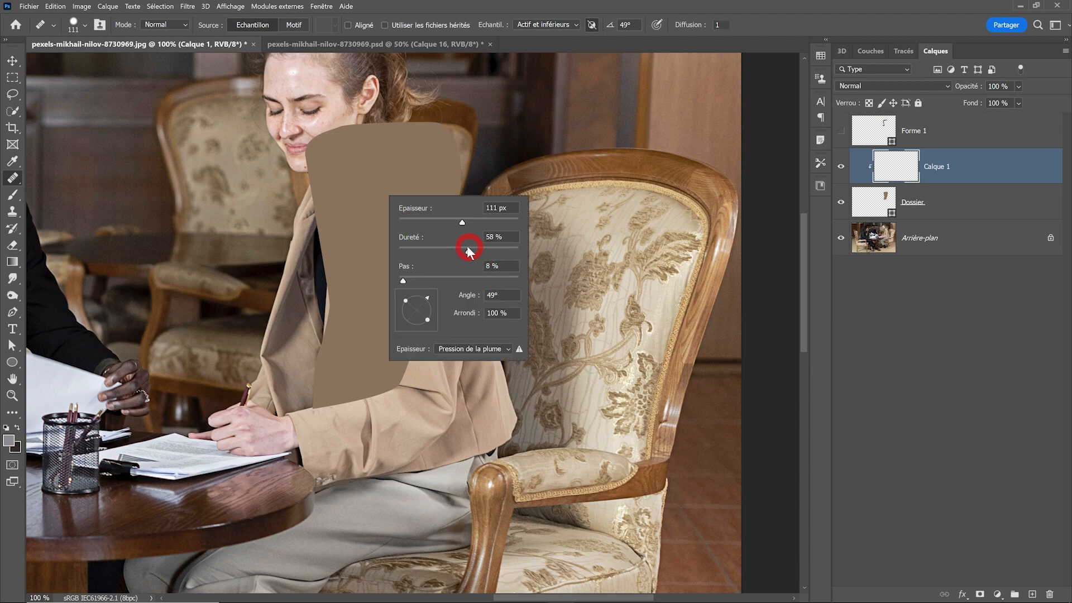
pyautogui.moveTo(391, 167)
pyautogui.mouseDown()
pyautogui.moveTo(385, 215)
pyautogui.moveTo(398, 216)
pyautogui.moveTo(359, 211)
pyautogui.moveTo(378, 240)
pyautogui.moveTo(383, 222)
pyautogui.moveTo(388, 242)
pyautogui.moveTo(376, 208)
pyautogui.moveTo(376, 230)
pyautogui.moveTo(394, 208)
pyautogui.mouseUp()
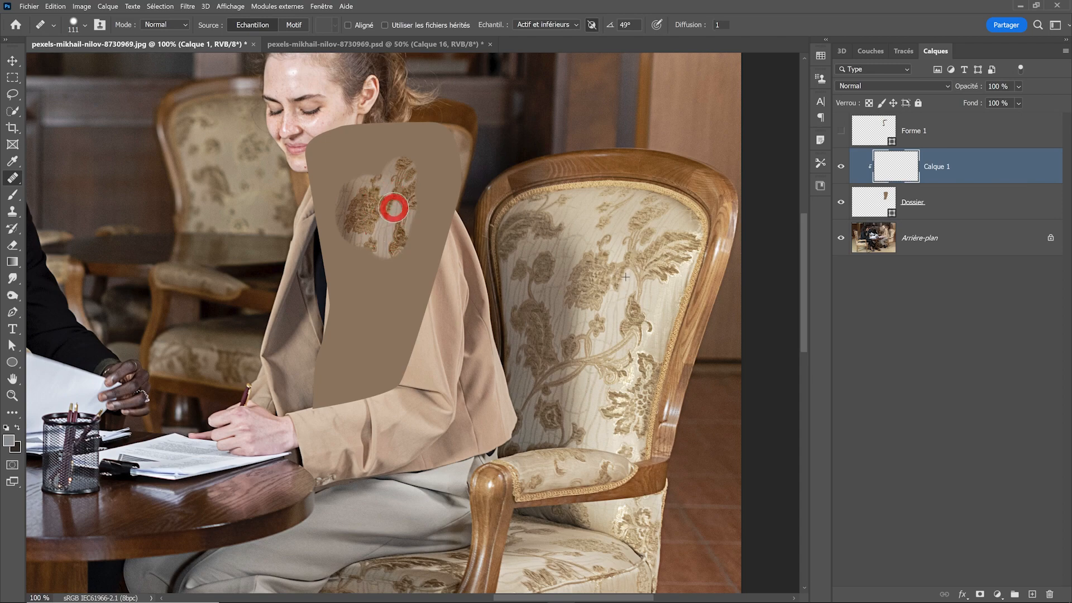
pyautogui.hotkey('ctrl', 'z')
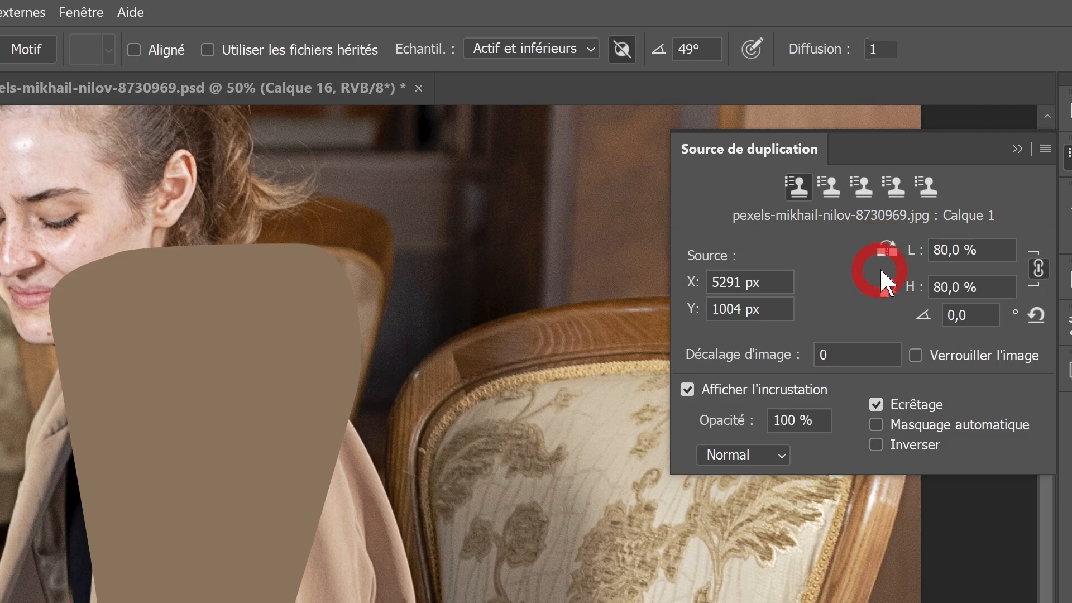
# Step: Review the clone source's scale and rotation, and move its settings clear of the front chair
pyautogui.moveTo(924, 315); pyautogui.dragTo(867, 312)
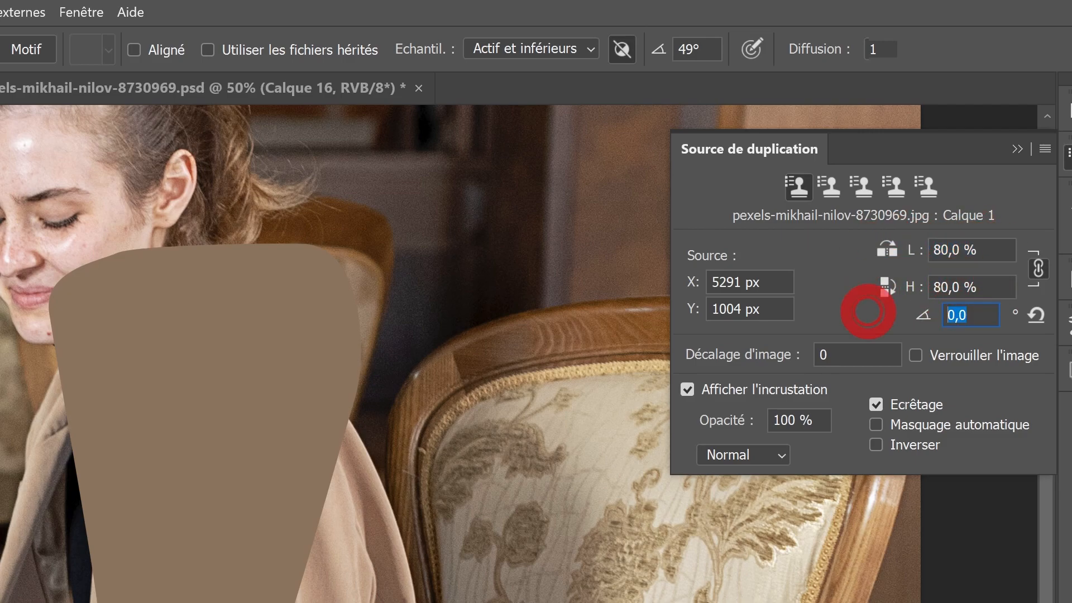
pyautogui.click(982, 253)
pyautogui.moveTo(754, 150); pyautogui.dragTo(0, 186)
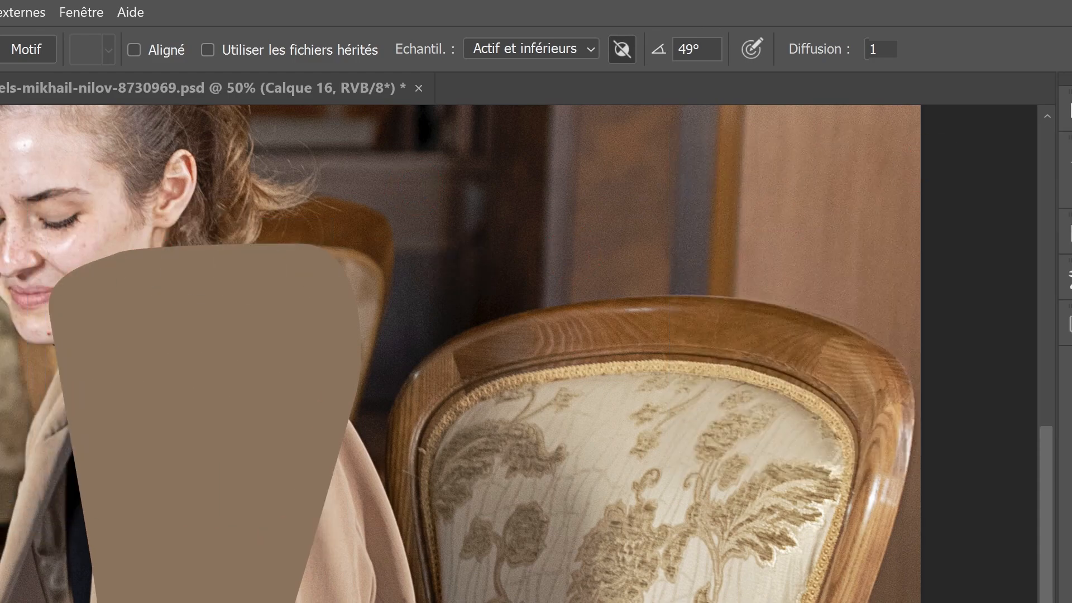
# Step: Try to heal fabric sampled from the front chair's upper backrest onto the upper part of the beige shape
pyautogui.keyDown('alt'); pyautogui.click(742, 467); pyautogui.keyUp('alt')
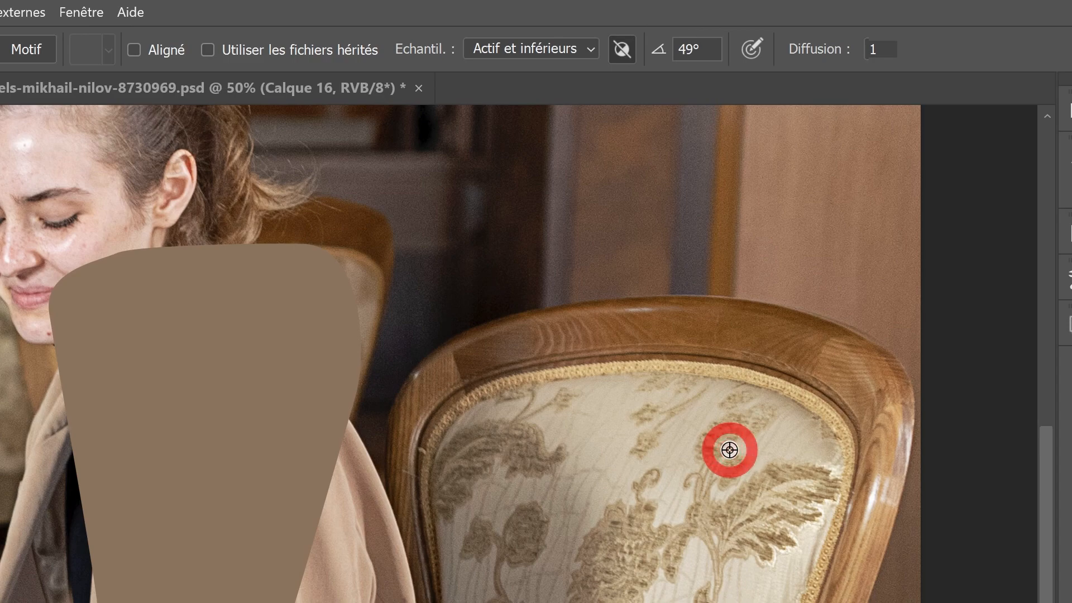
pyautogui.click(210, 324)
pyautogui.moveTo(179, 327)
pyautogui.mouseDown()
pyautogui.moveTo(210, 349)
pyautogui.moveTo(204, 384)
pyautogui.moveTo(158, 375)
pyautogui.moveTo(200, 384)
pyautogui.moveTo(168, 358)
pyautogui.mouseUp()
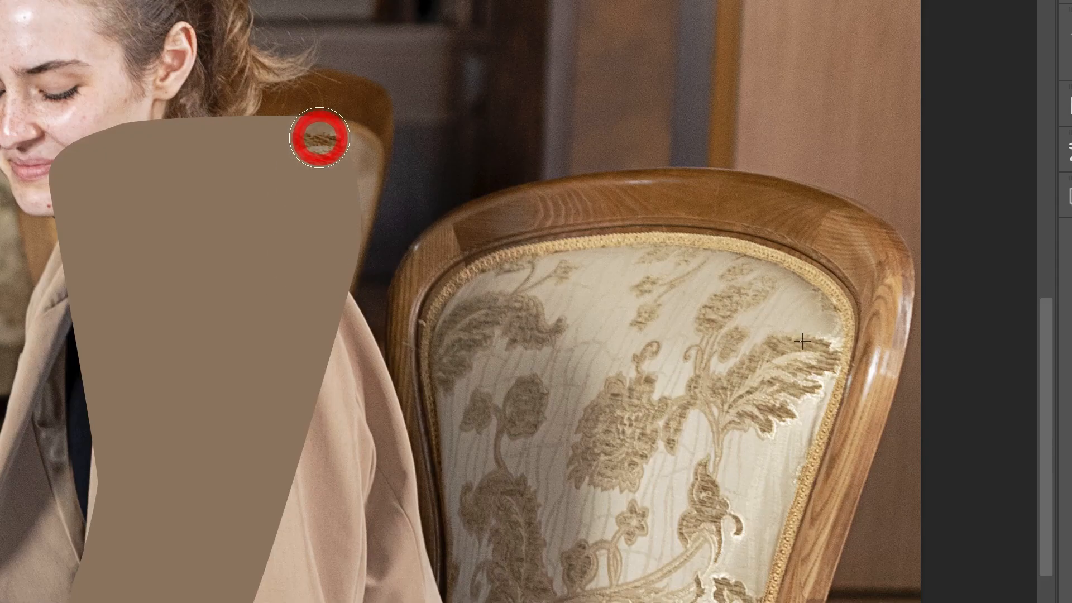
# Step: Cover the beige backrest shape with floral fabric healed in Obscurcir mode from several samples of the front chair's upholstery
pyautogui.moveTo(440, 120)
pyautogui.mouseDown()
pyautogui.moveTo(139, 142)
pyautogui.moveTo(135, 462)
pyautogui.mouseUp()
pyautogui.moveTo(113, 367)
pyautogui.mouseDown()
pyautogui.moveTo(162, 320)
pyautogui.moveTo(160, 399)
pyautogui.moveTo(250, 280)
pyautogui.moveTo(217, 415)
pyautogui.moveTo(246, 386)
pyautogui.moveTo(302, 198)
pyautogui.moveTo(267, 438)
pyautogui.moveTo(324, 282)
pyautogui.moveTo(347, 418)
pyautogui.mouseUp()
pyautogui.keyDown('alt'); pyautogui.click(659, 413); pyautogui.keyUp('alt')
pyautogui.moveTo(313, 302)
pyautogui.mouseDown()
pyautogui.moveTo(373, 272)
pyautogui.moveTo(321, 257)
pyautogui.mouseUp()
pyautogui.keyDown('alt'); pyautogui.rightClick(651, 414); pyautogui.keyUp('alt')
pyautogui.keyDown('alt'); pyautogui.click(606, 433); pyautogui.keyUp('alt')
pyautogui.moveTo(241, 427)
pyautogui.mouseDown()
pyautogui.moveTo(256, 372)
pyautogui.moveTo(287, 407)
pyautogui.moveTo(251, 580)
pyautogui.moveTo(177, 512)
pyautogui.moveTo(163, 470)
pyautogui.moveTo(165, 600)
pyautogui.mouseUp()
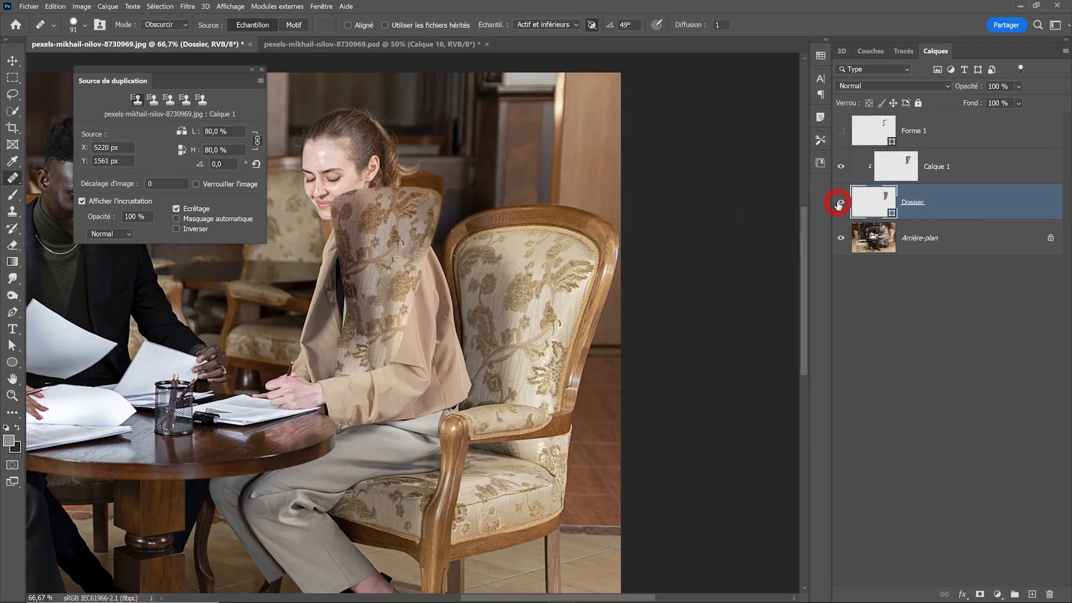
# Step: Compare the textured backrest with the original photo by hiding and showing the Dossier layer
pyautogui.scroll(2, 426, 220)
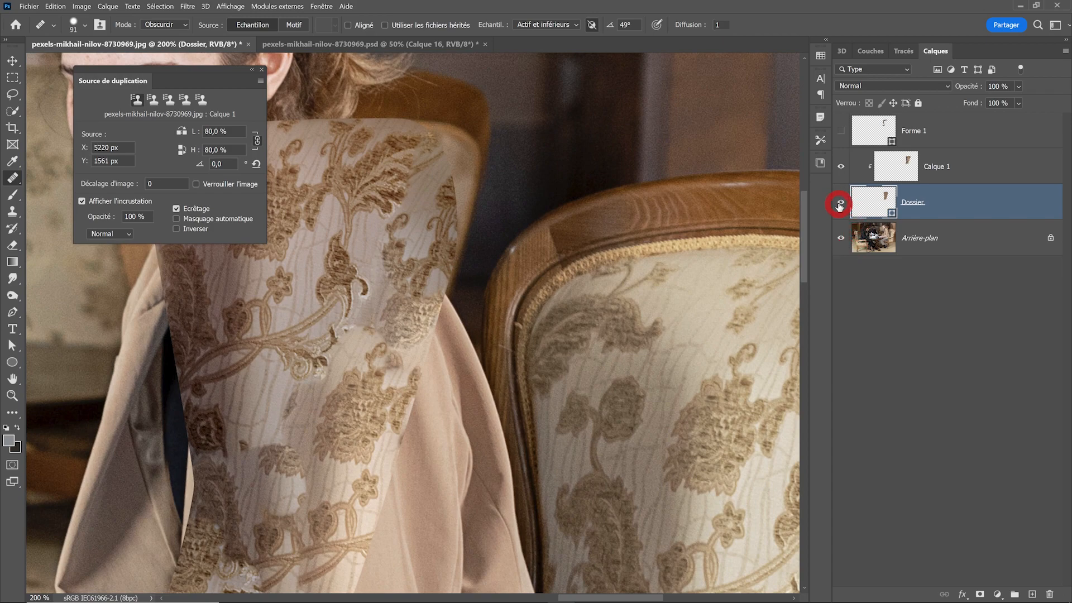
pyautogui.click(840, 203)
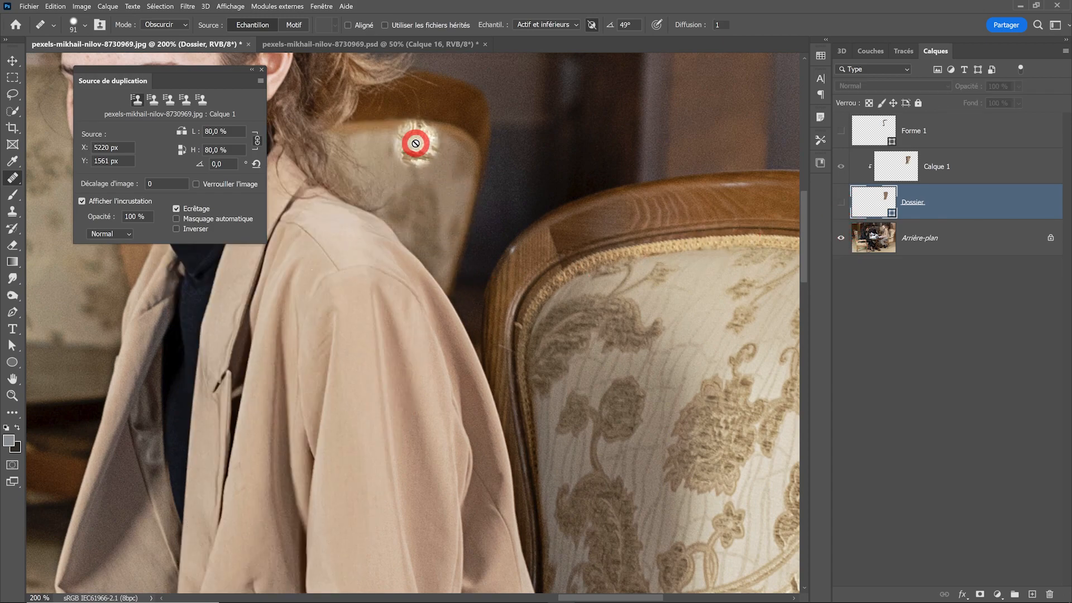
pyautogui.click(841, 202)
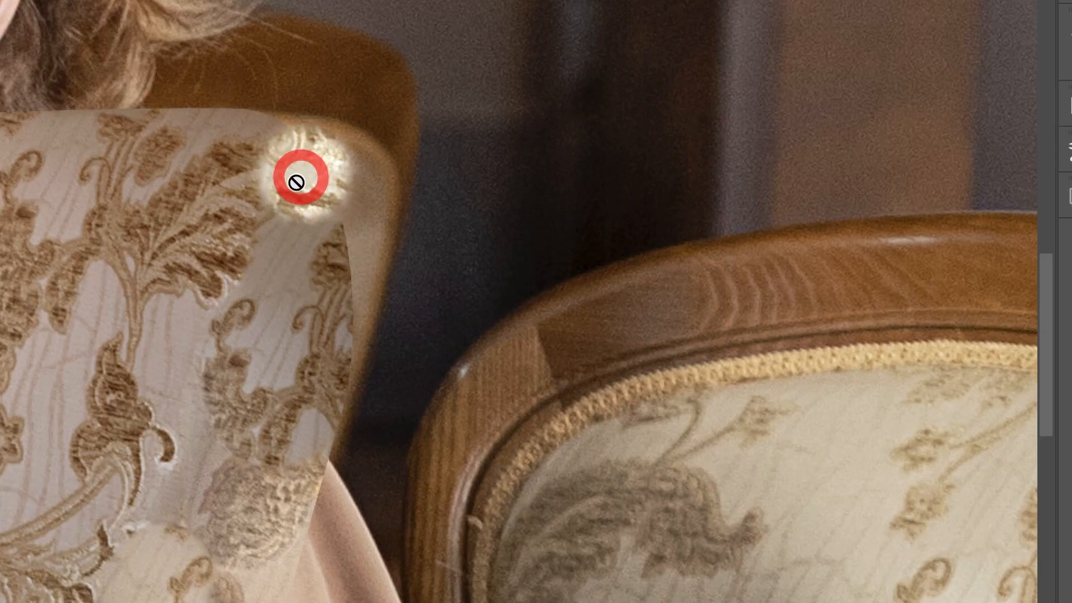
pyautogui.keyDown('alt'); pyautogui.click(286, 292); pyautogui.keyUp('alt')
pyautogui.keyDown('alt'); pyautogui.click(286, 293); pyautogui.keyUp('alt')
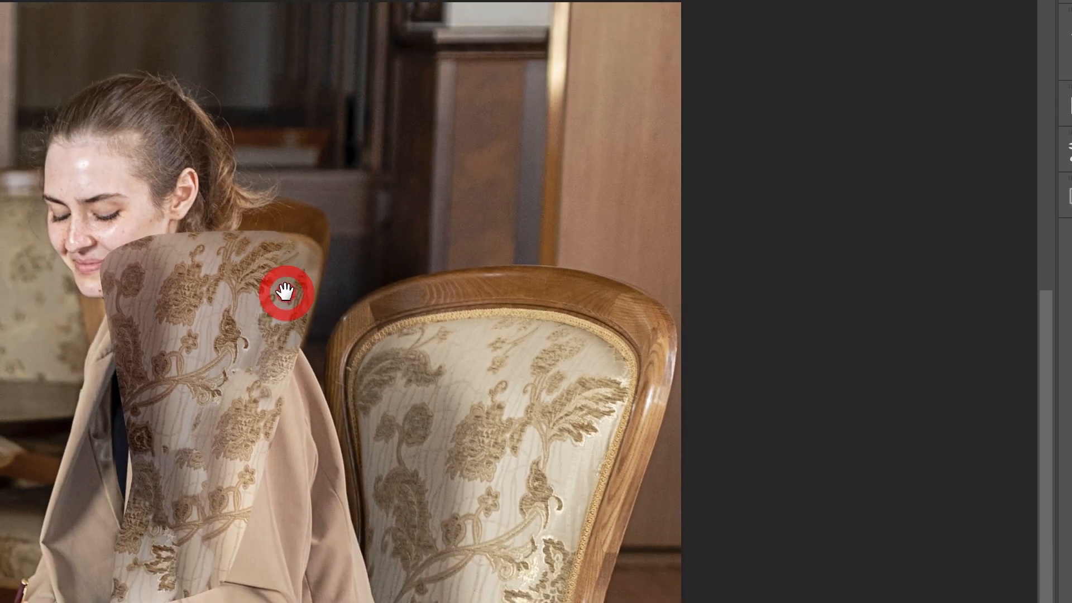
pyautogui.moveTo(285, 292); pyautogui.dragTo(315, 291)
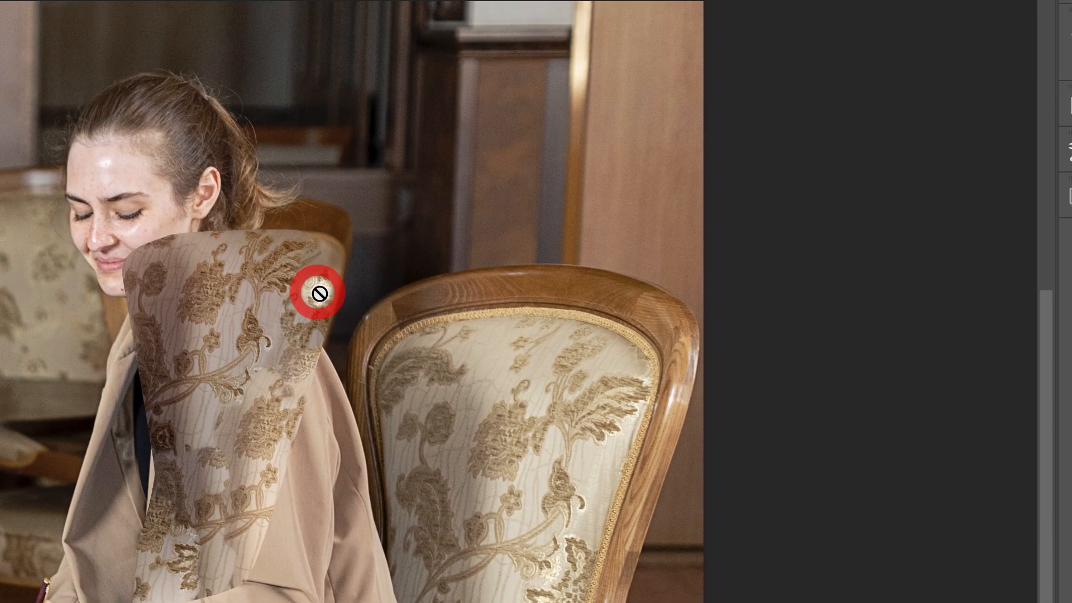
pyautogui.moveTo(285, 409); pyautogui.dragTo(344, 387)
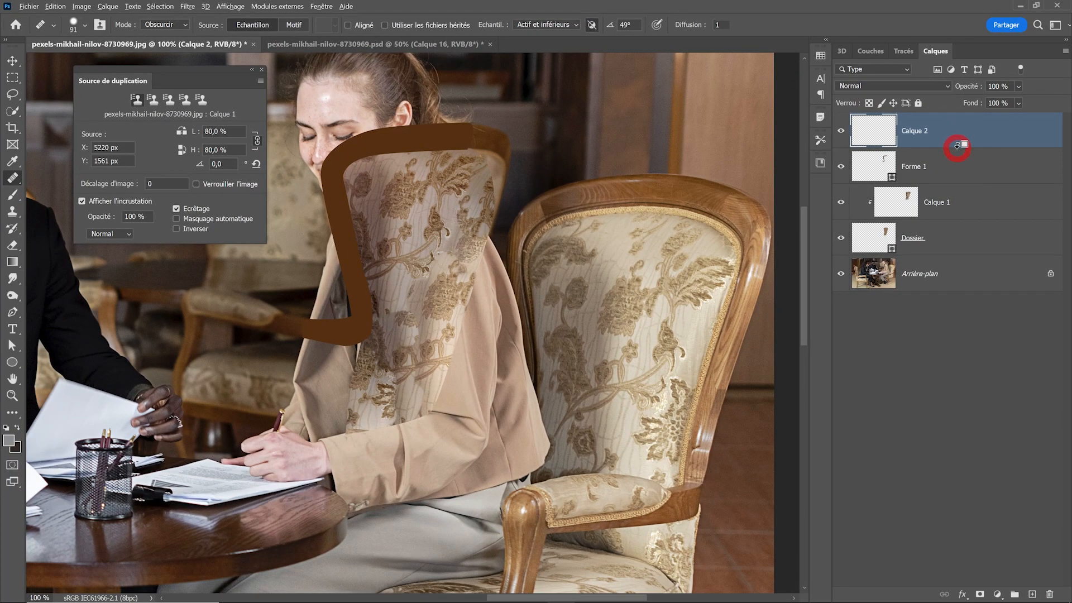
# Step: Clip Calque 2 to the Forme 1 frame and sample wood grain from the front chair's top rail
pyautogui.keyDown('alt'); pyautogui.click(957, 146); pyautogui.keyUp('alt')
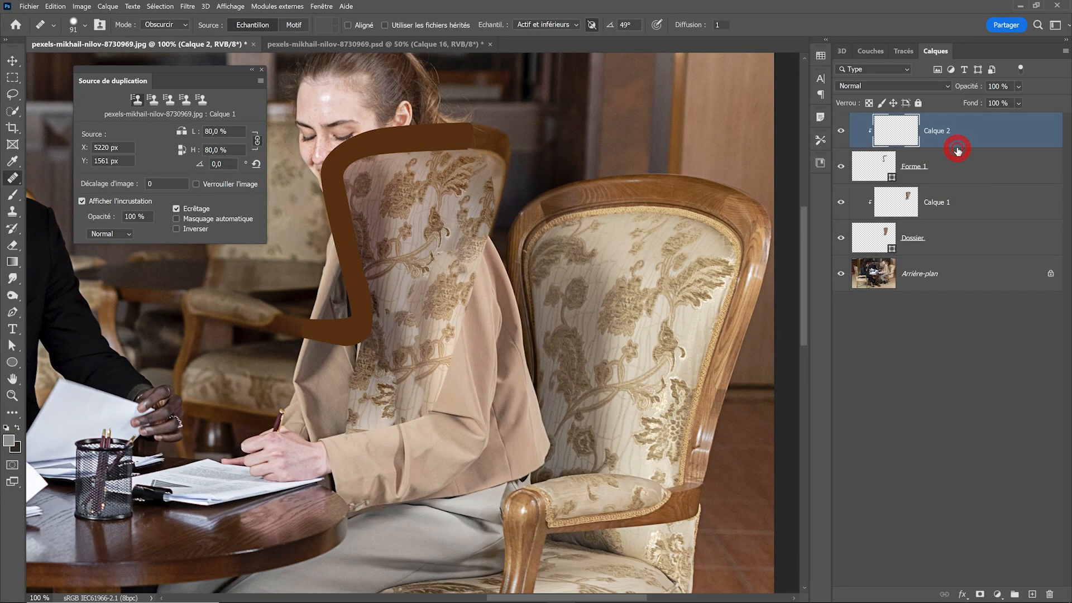
pyautogui.keyDown('alt'); pyautogui.click(665, 191); pyautogui.keyUp('alt')
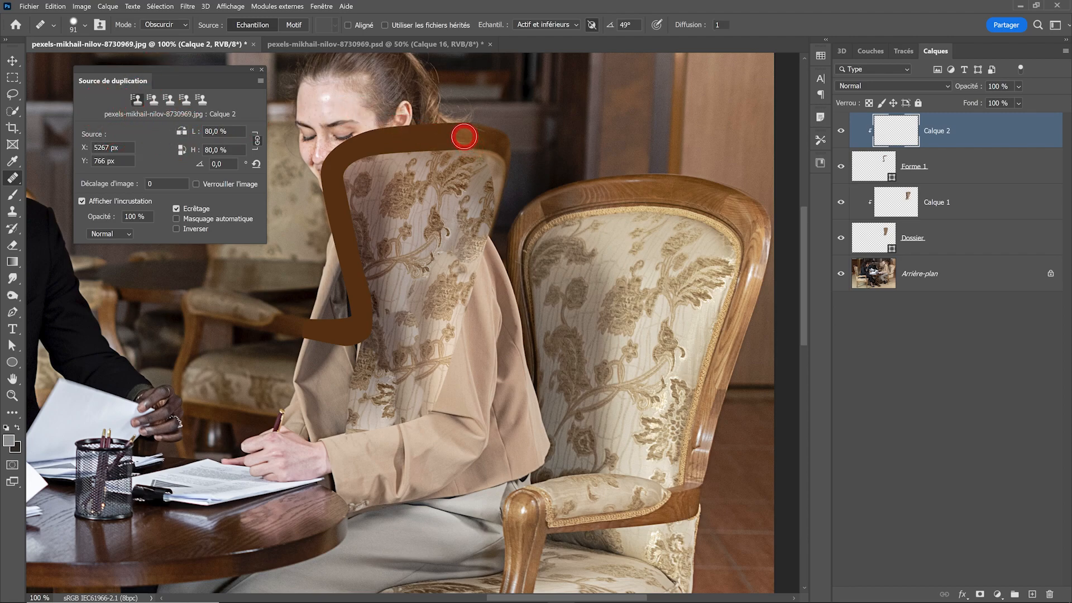
pyautogui.moveTo(654, 192); pyautogui.dragTo(646, 195)
pyautogui.keyDown('alt'); pyautogui.click(664, 199); pyautogui.keyUp('alt')
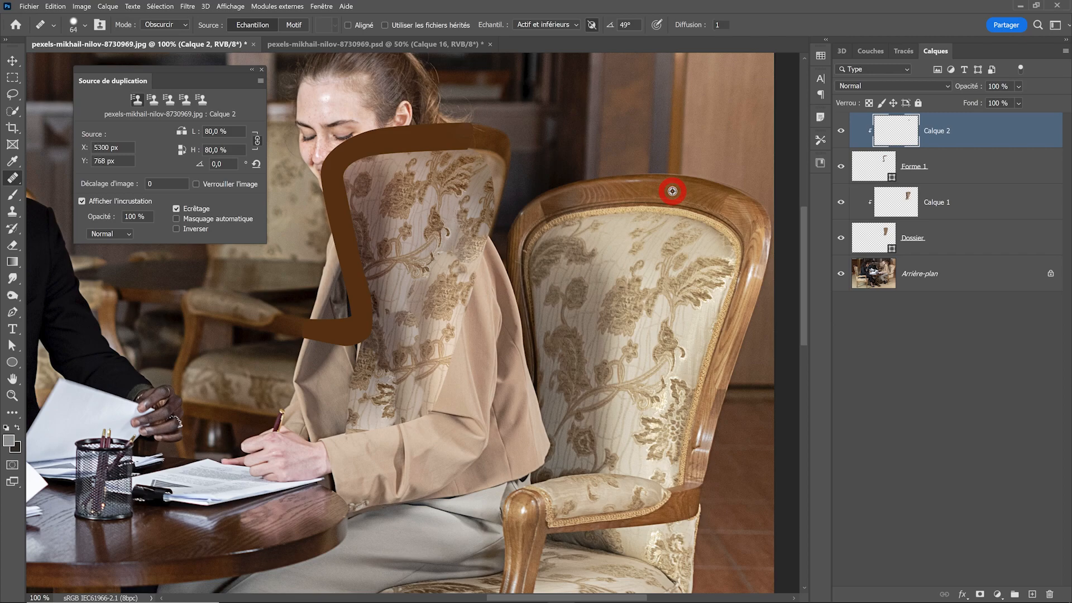
# Step: Set the healing mode to Normal and heal wood grain onto the brown frame where it meets the rear chair's original rail
pyautogui.click(164, 25)
pyautogui.click(156, 36)
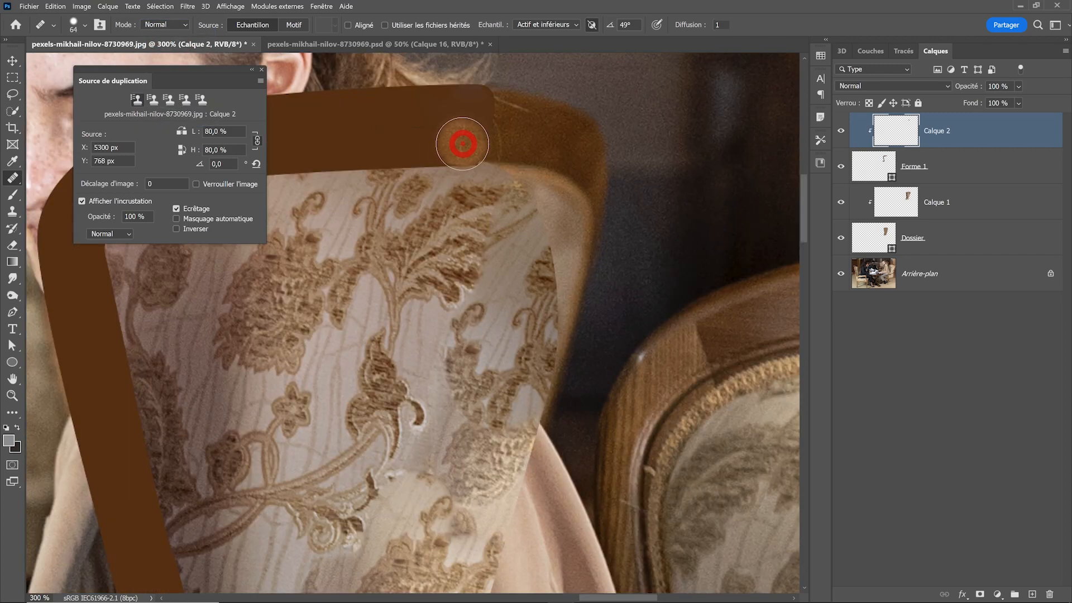
pyautogui.scroll(2, 458, 141)
pyautogui.moveTo(458, 132)
pyautogui.mouseDown()
pyautogui.moveTo(467, 127)
pyautogui.moveTo(451, 132)
pyautogui.mouseUp()
pyautogui.moveTo(540, 185); pyautogui.dragTo(531, 189)
pyautogui.scroll(-5, 447, 156)
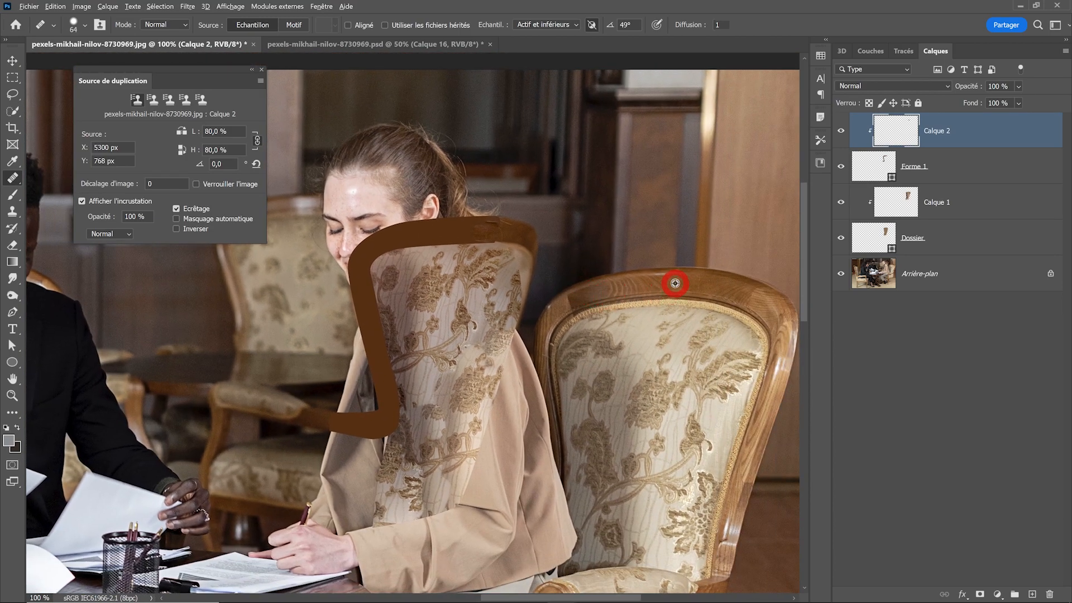
# Step: Extend the sampled wood grain along the upper and lower edges of the brown frame's top rail
pyautogui.scroll(1, 494, 230)
pyautogui.moveTo(474, 195); pyautogui.dragTo(412, 191)
pyautogui.moveTo(458, 220); pyautogui.dragTo(466, 246)
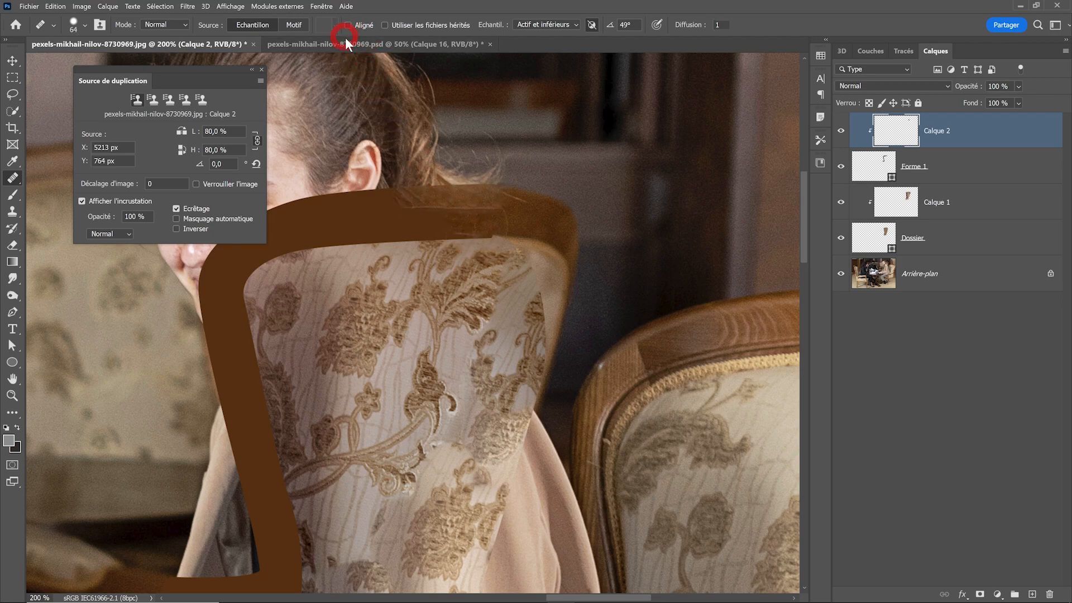
pyautogui.moveTo(390, 201); pyautogui.dragTo(320, 202)
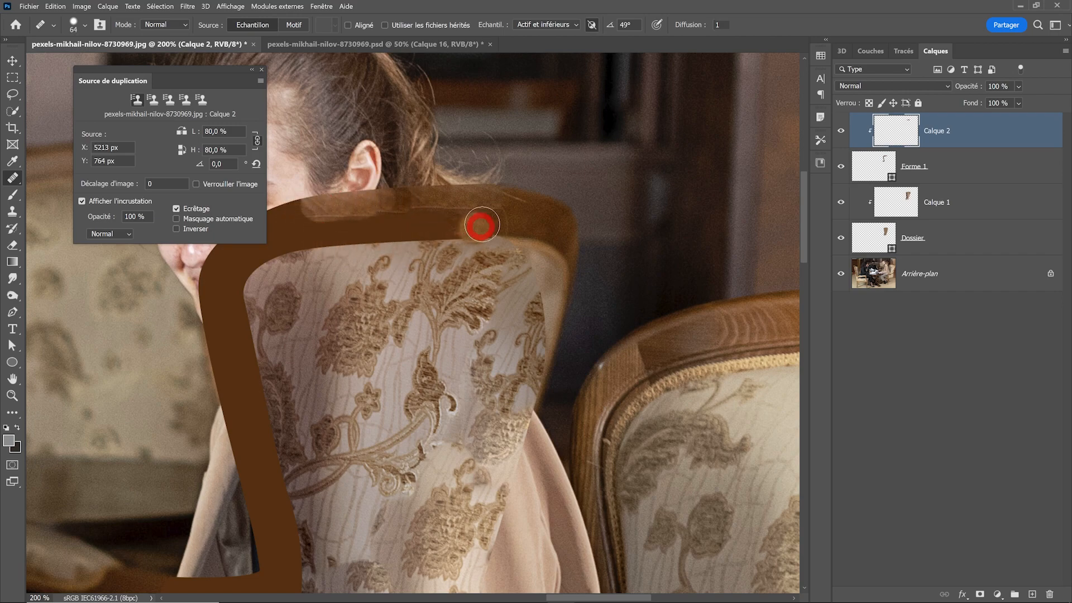
pyautogui.moveTo(478, 225); pyautogui.dragTo(401, 224)
pyautogui.moveTo(484, 199)
pyautogui.mouseDown()
pyautogui.moveTo(355, 218)
pyautogui.moveTo(470, 215)
pyautogui.moveTo(314, 227)
pyautogui.mouseUp()
pyautogui.scroll(-2, 491, 249)
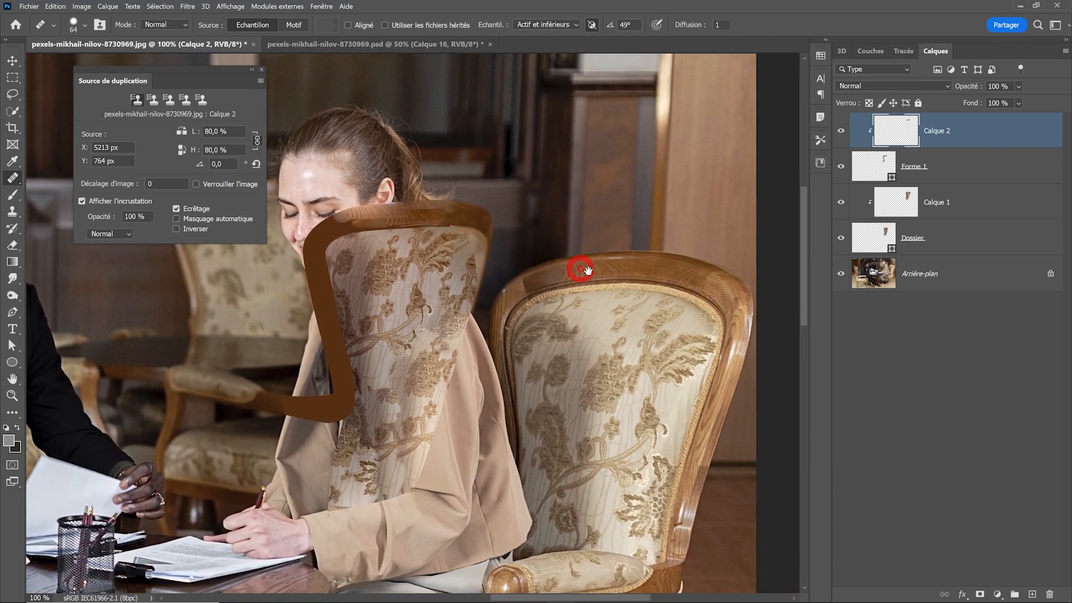
# Step: Resample the front chair's top rail and heal more wood grain toward the brown frame's curved upper corner
pyautogui.keyDown('alt'); pyautogui.click(646, 267); pyautogui.keyUp('alt')
pyautogui.moveTo(413, 207)
pyautogui.mouseDown()
pyautogui.moveTo(381, 209)
pyautogui.moveTo(377, 223)
pyautogui.moveTo(370, 211)
pyautogui.moveTo(422, 208)
pyautogui.mouseUp()
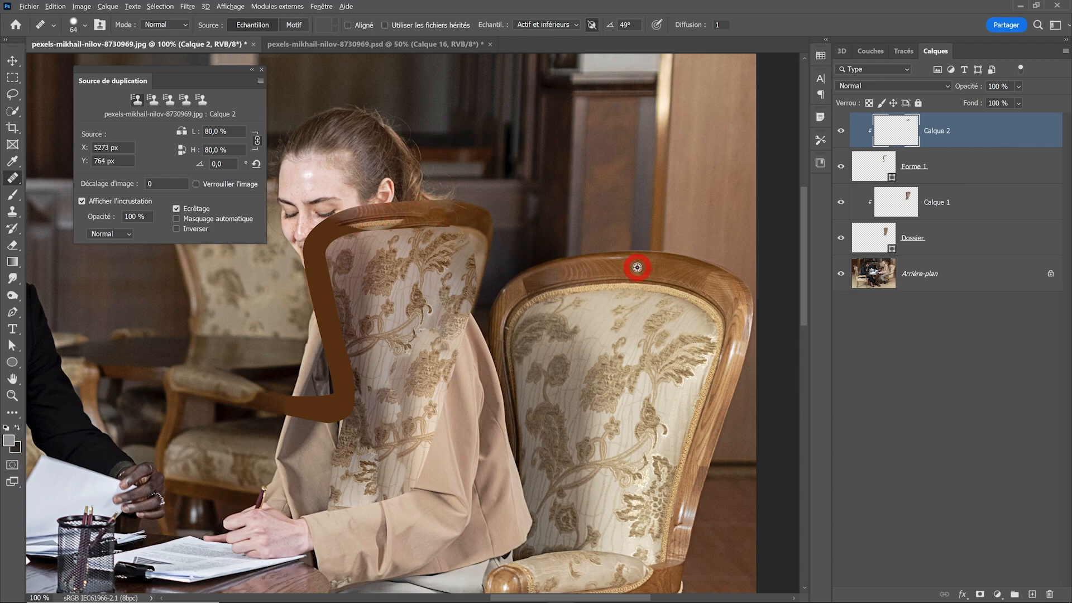
pyautogui.keyDown('alt'); pyautogui.click(628, 268); pyautogui.keyUp('alt')
pyautogui.moveTo(363, 228)
pyautogui.mouseDown()
pyautogui.moveTo(397, 222)
pyautogui.moveTo(347, 225)
pyautogui.moveTo(436, 215)
pyautogui.mouseUp()
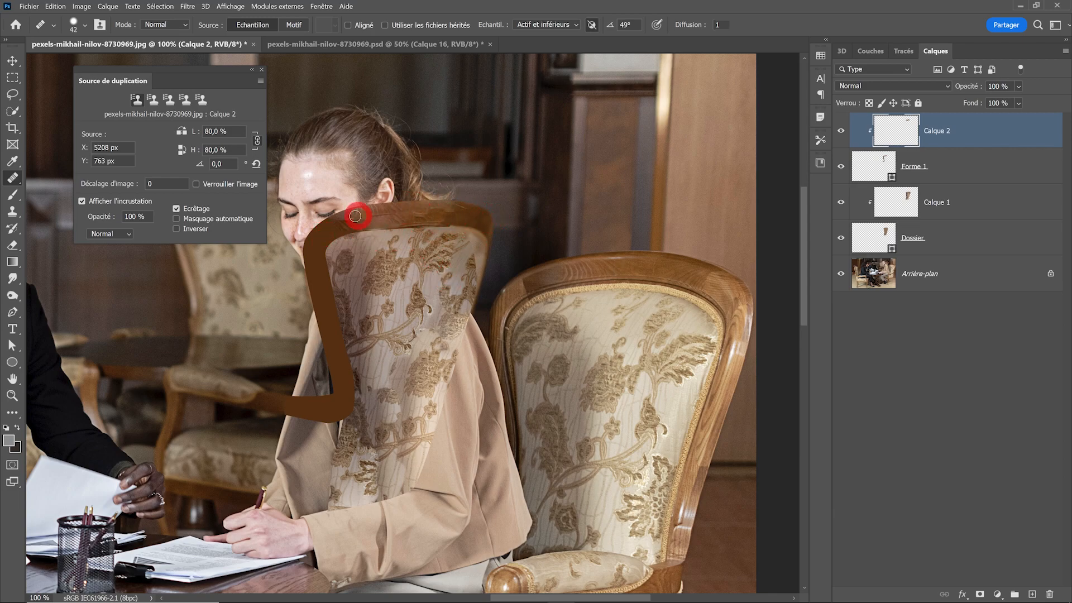
# Step: Reduce the healing brush to 24 px and blend the seam in the top rail using wood sampled beside it
pyautogui.keyDown('ctrl'); pyautogui.click(426, 228); pyautogui.keyUp('ctrl')
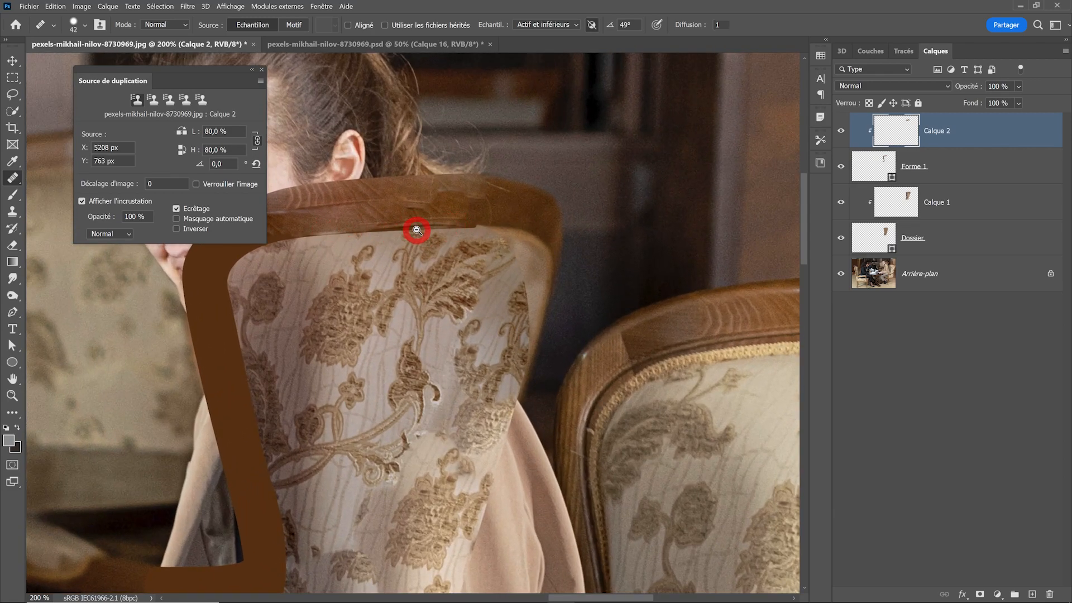
pyautogui.keyDown('alt'); pyautogui.click(417, 230); pyautogui.keyUp('alt')
pyautogui.keyDown('ctrl'); pyautogui.click(417, 230); pyautogui.keyUp('ctrl')
pyautogui.keyDown('ctrl'); pyautogui.click(416, 230); pyautogui.keyUp('ctrl')
pyautogui.moveTo(472, 210)
pyautogui.mouseDown()
pyautogui.moveTo(492, 203)
pyautogui.moveTo(415, 168)
pyautogui.moveTo(465, 200)
pyautogui.mouseUp()
pyautogui.keyDown('alt'); pyautogui.rightClick(464, 200); pyautogui.keyUp('alt')
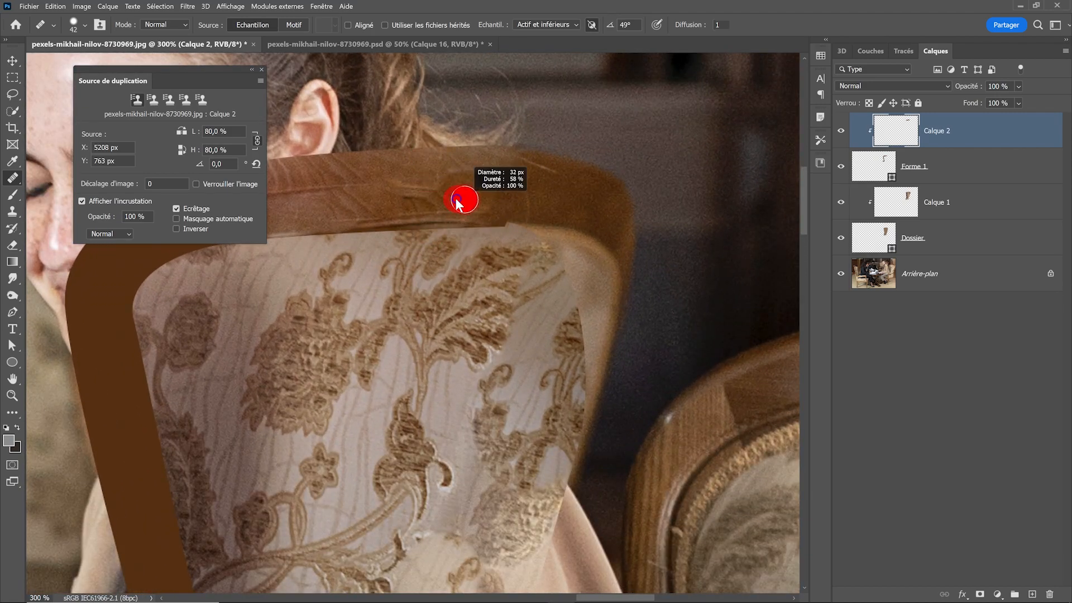
pyautogui.keyDown('alt'); pyautogui.click(483, 199); pyautogui.keyUp('alt')
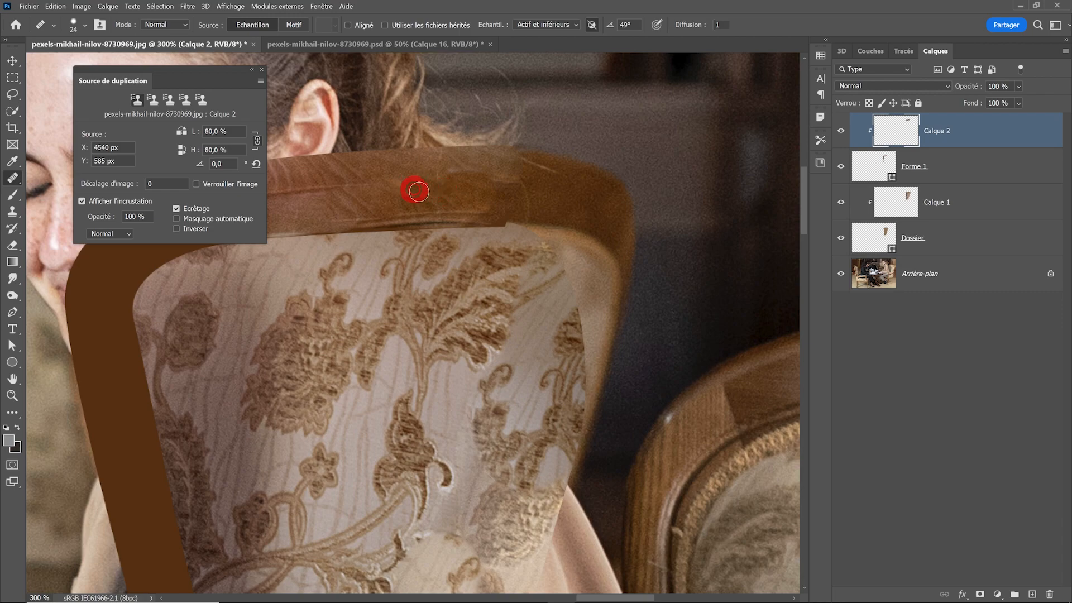
pyautogui.moveTo(399, 188)
pyautogui.mouseDown()
pyautogui.moveTo(454, 176)
pyautogui.moveTo(369, 185)
pyautogui.moveTo(404, 181)
pyautogui.moveTo(395, 173)
pyautogui.moveTo(422, 182)
pyautogui.moveTo(385, 177)
pyautogui.moveTo(496, 174)
pyautogui.mouseUp()
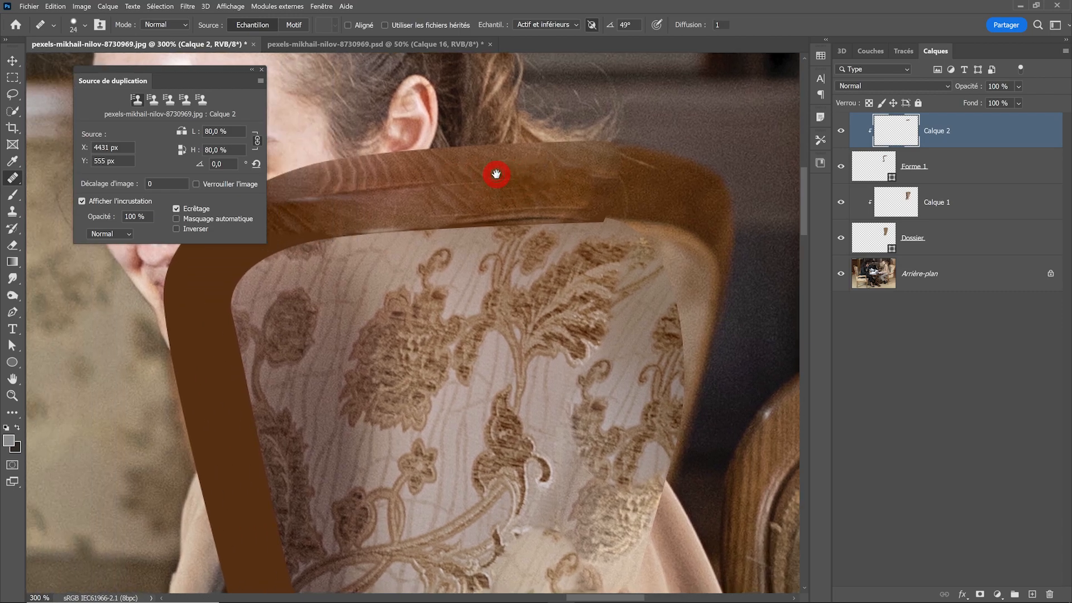
# Step: Hide the healed wood layer Calque 2 and the healed fabric layer Calque 1
pyautogui.scroll(-2, 436, 180)
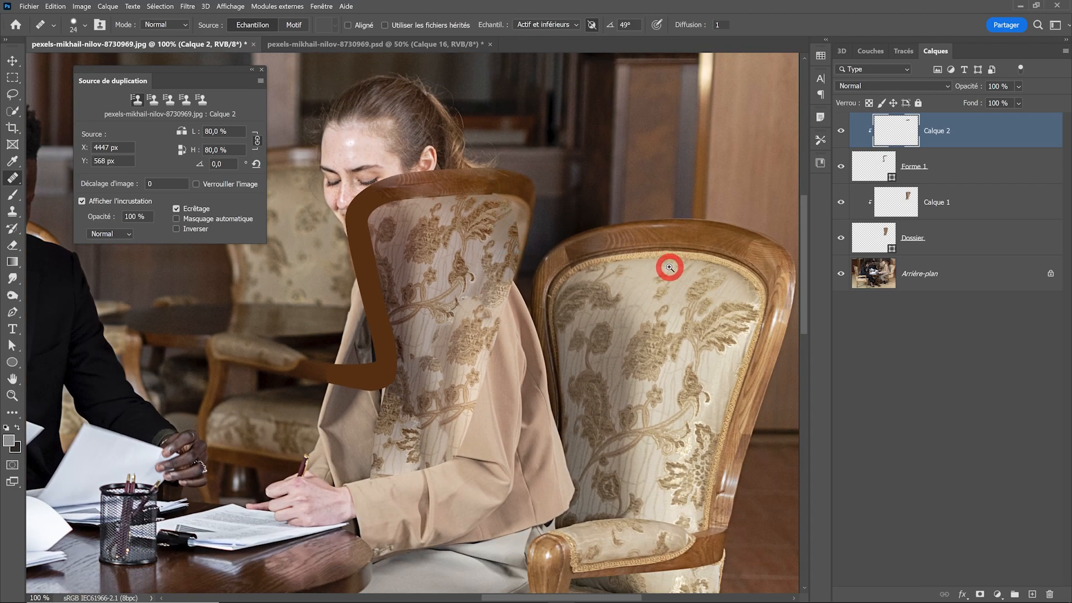
pyautogui.scroll(1, 669, 267)
pyautogui.scroll(-1, 669, 267)
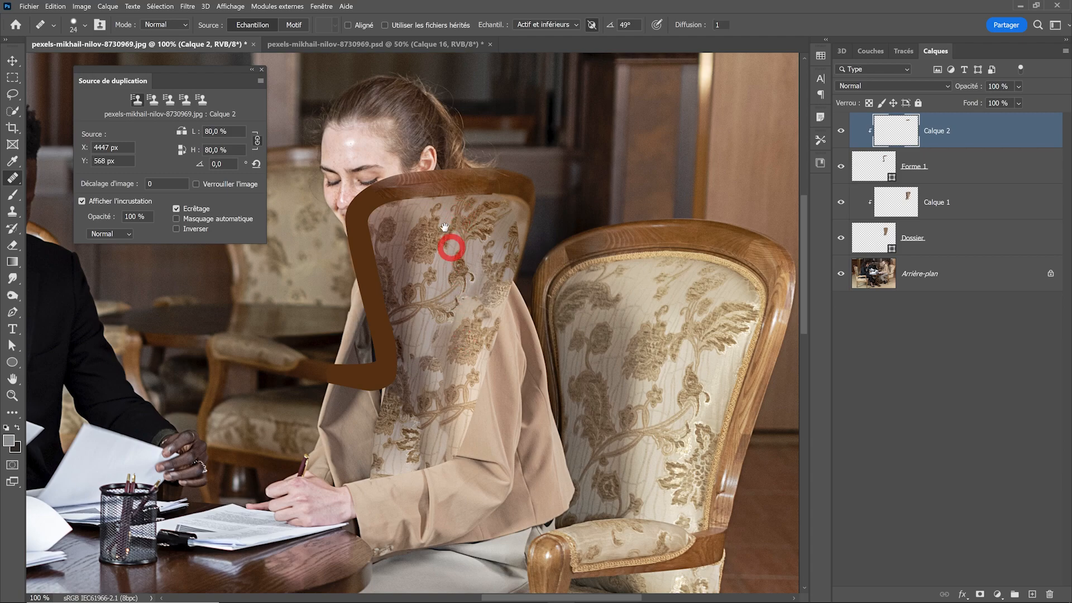
pyautogui.click(841, 131)
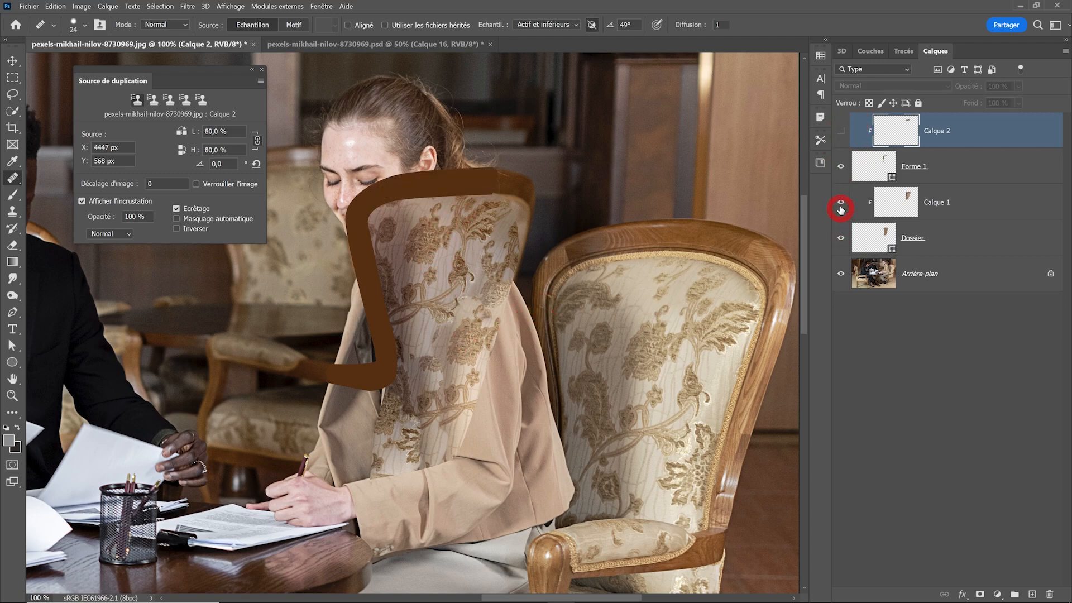
pyautogui.click(841, 202)
# Step: Lasso the fabric area of the front chair's backrest and copy it from Arrière-plan to a new layer
pyautogui.moveTo(644, 279); pyautogui.dragTo(568, 218)
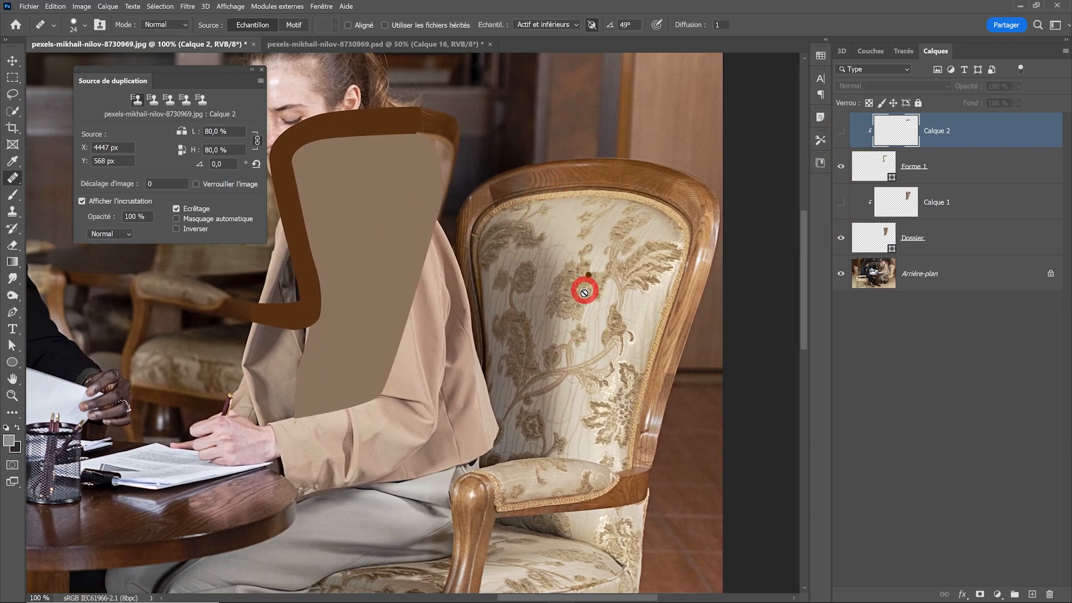
pyautogui.click(12, 94)
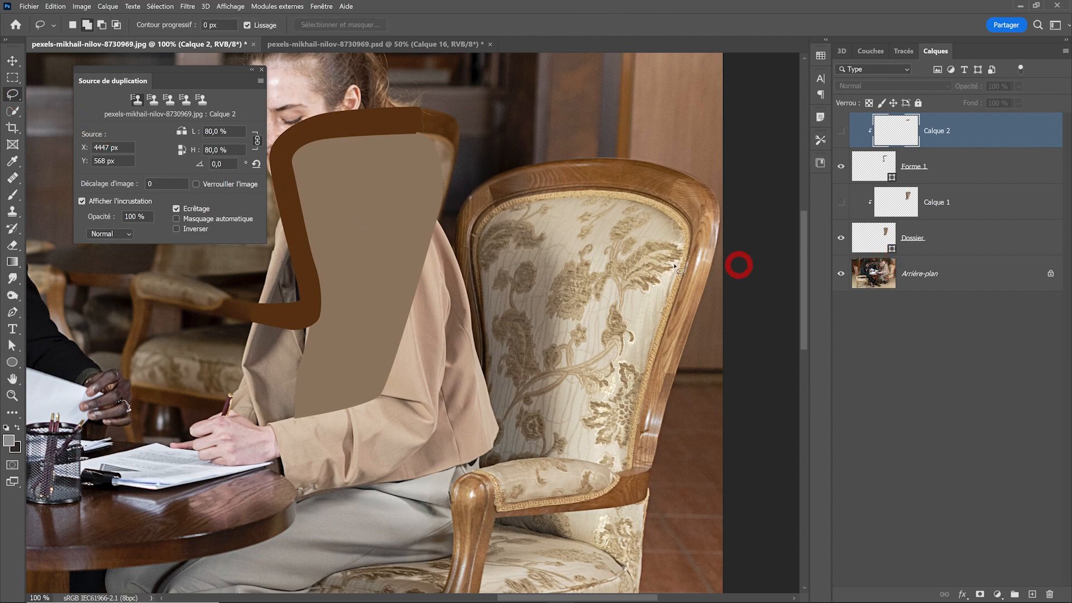
pyautogui.moveTo(525, 210)
pyautogui.mouseDown()
pyautogui.moveTo(636, 211)
pyautogui.moveTo(668, 232)
pyautogui.moveTo(673, 275)
pyautogui.moveTo(618, 446)
pyautogui.moveTo(523, 445)
pyautogui.moveTo(509, 434)
pyautogui.moveTo(493, 352)
pyautogui.mouseUp()
pyautogui.moveTo(491, 286)
pyautogui.mouseDown()
pyautogui.moveTo(491, 243)
pyautogui.moveTo(528, 205)
pyautogui.mouseUp()
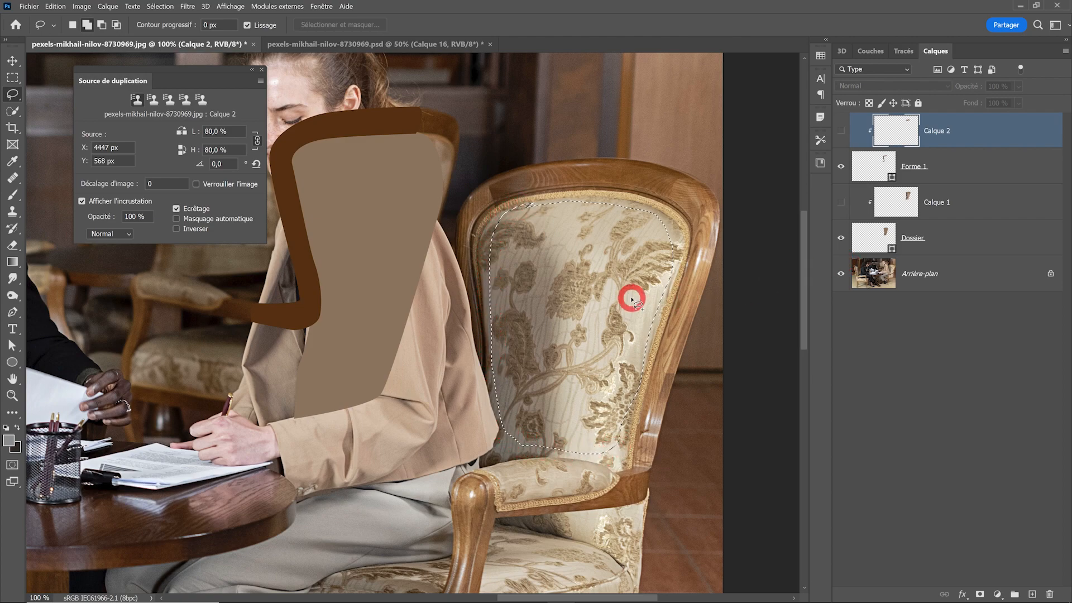
pyautogui.click(968, 282)
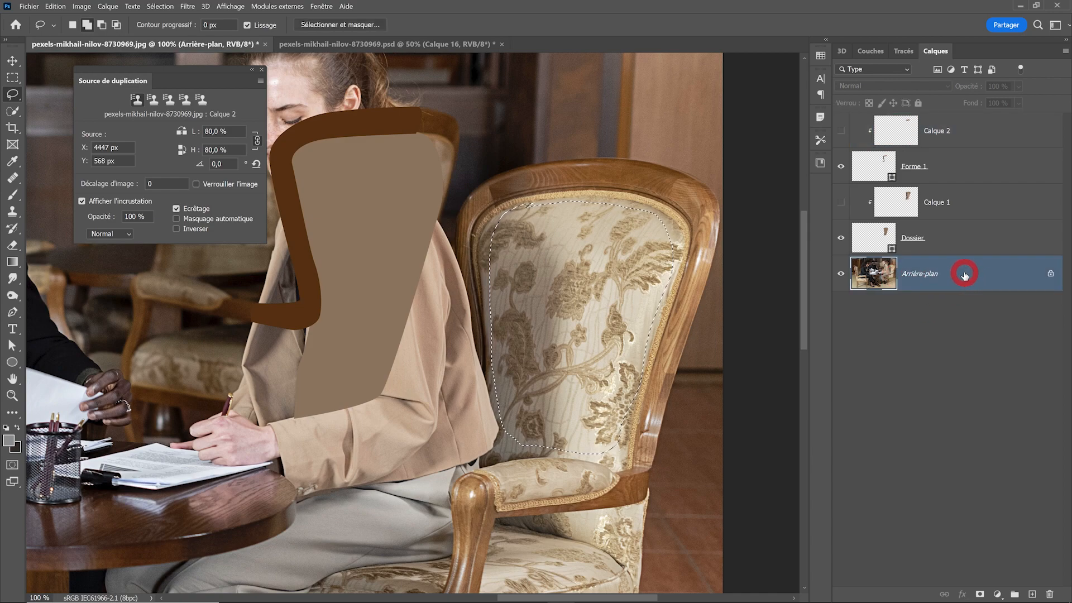
pyautogui.hotkey('ctrl', 'j')
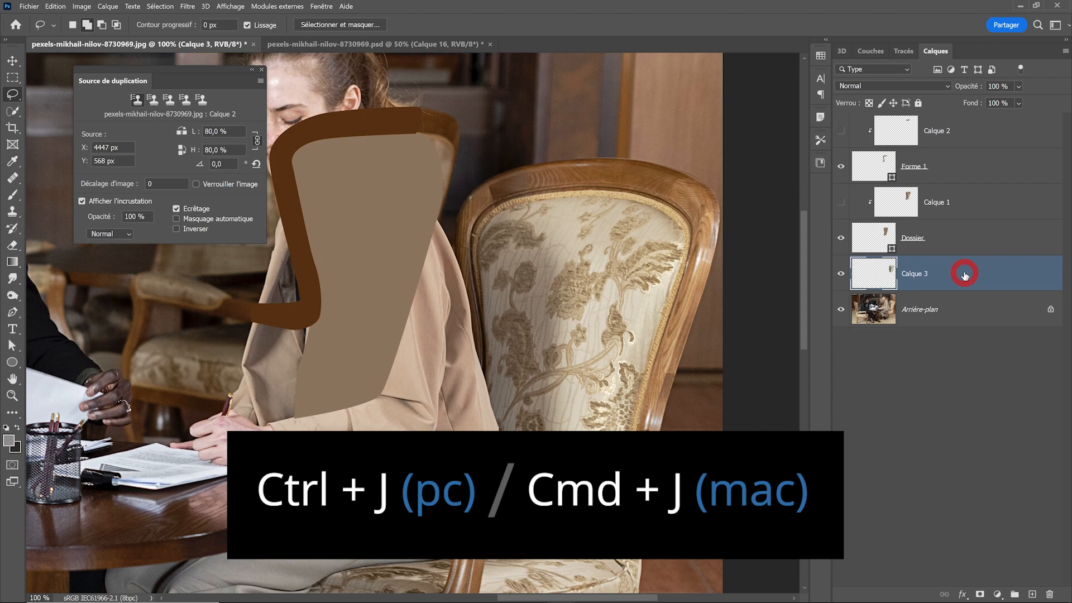
# Step: Clip the copied fabric layer to the Dossier shape and move the fabric over the rear chair's backrest
pyautogui.moveTo(937, 282); pyautogui.dragTo(940, 222)
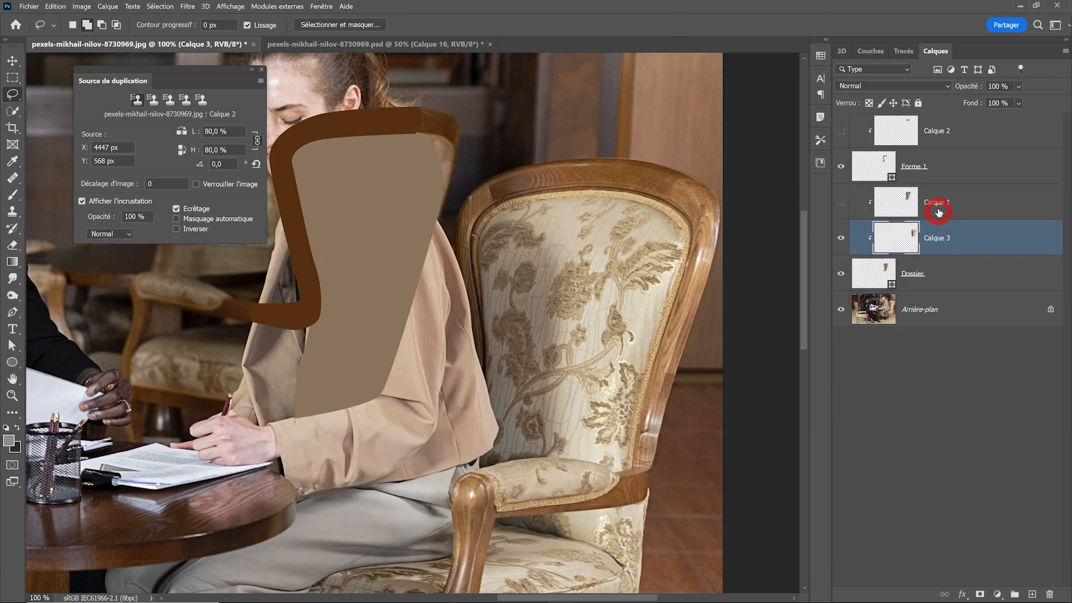
pyautogui.click(840, 239)
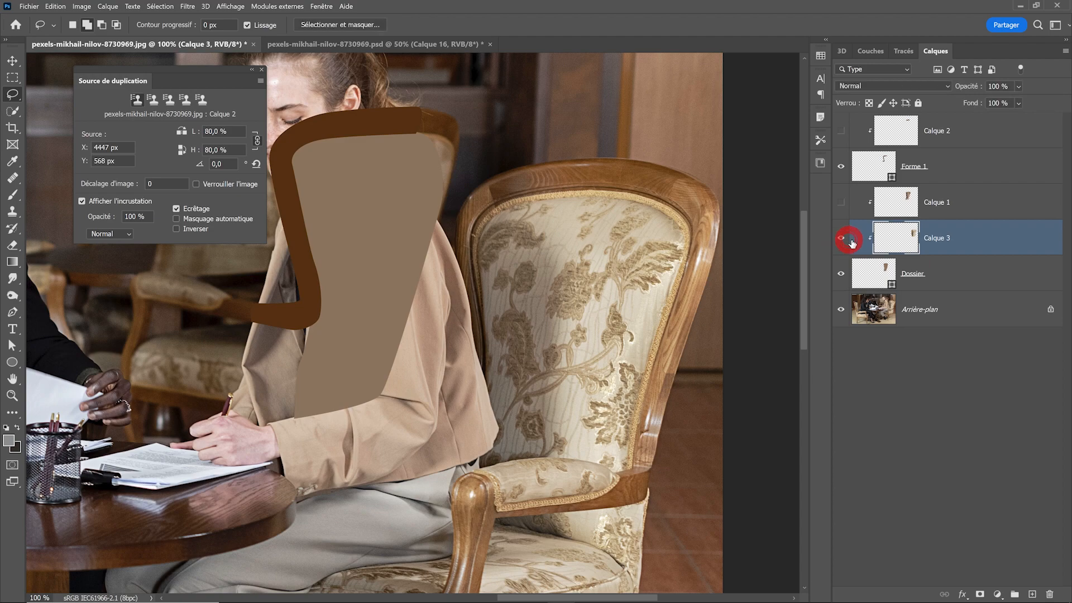
pyautogui.click(12, 60)
pyautogui.moveTo(602, 293); pyautogui.dragTo(393, 223)
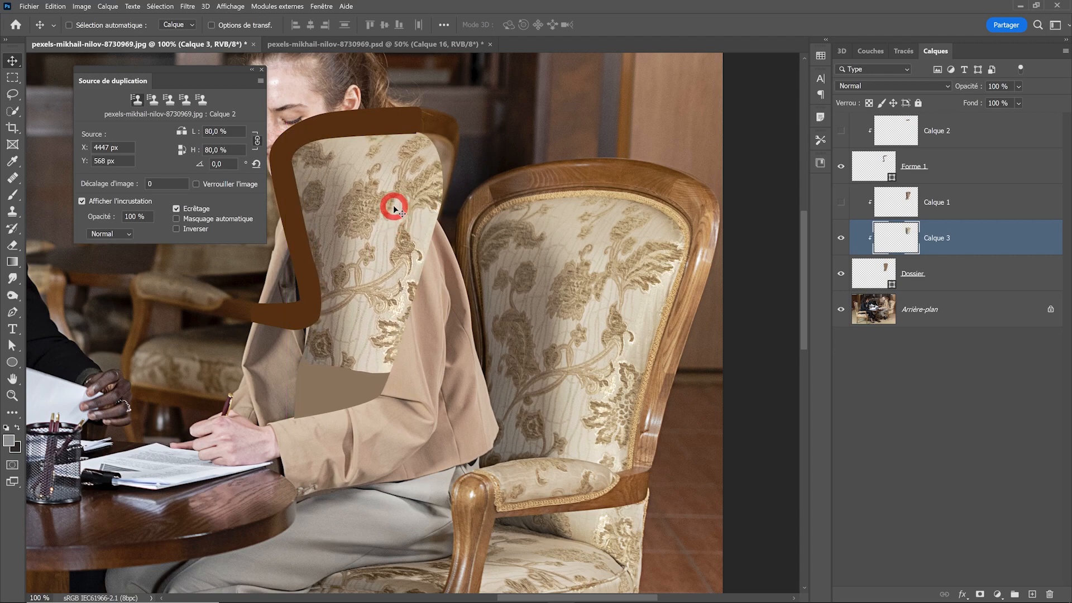
# Step: Stretch the copied fabric downward with Free Transform to cover the lower end of the rear chair's backrest
pyautogui.hotkey('ctrl', 't')
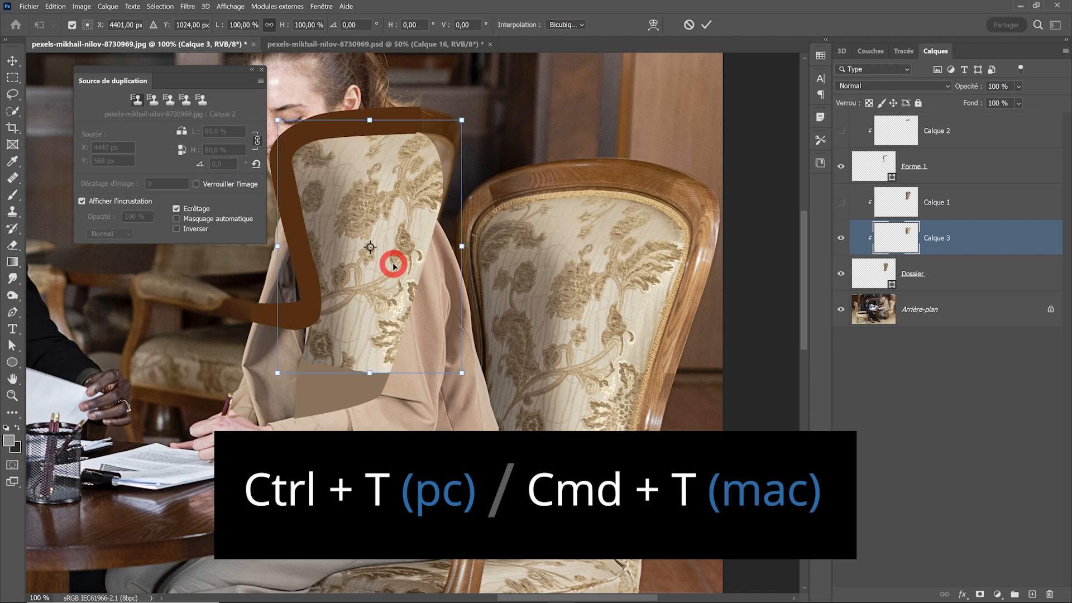
pyautogui.moveTo(369, 375); pyautogui.dragTo(365, 430)
pyautogui.press('Return')
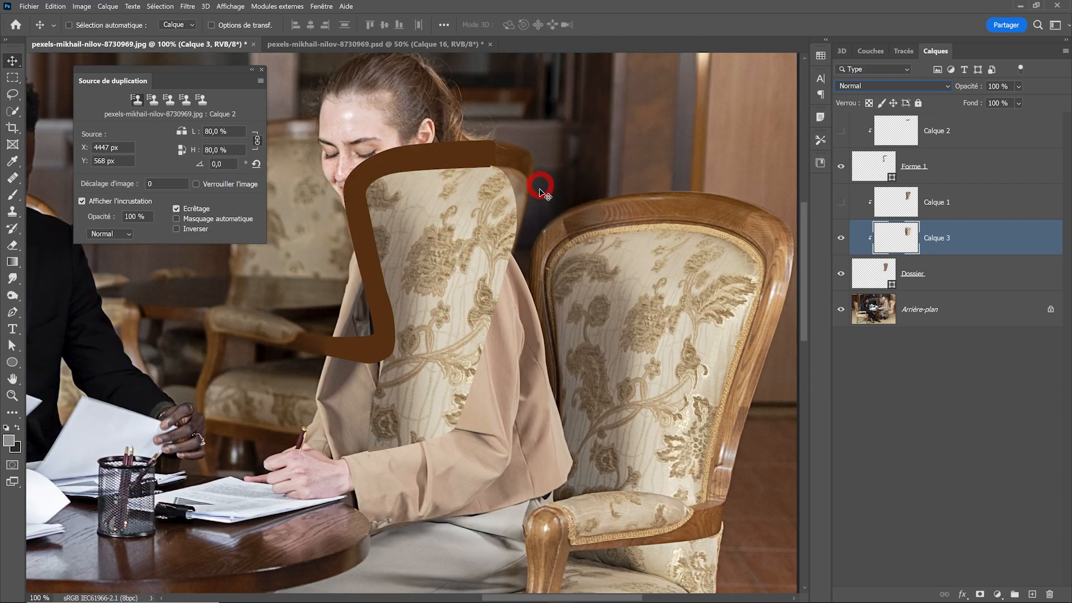
# Step: Add a clipped Teinte/Saturation adjustment above the copied fabric with hue -8, saturation +13 and lightness -21
pyautogui.scroll(2, 534, 214)
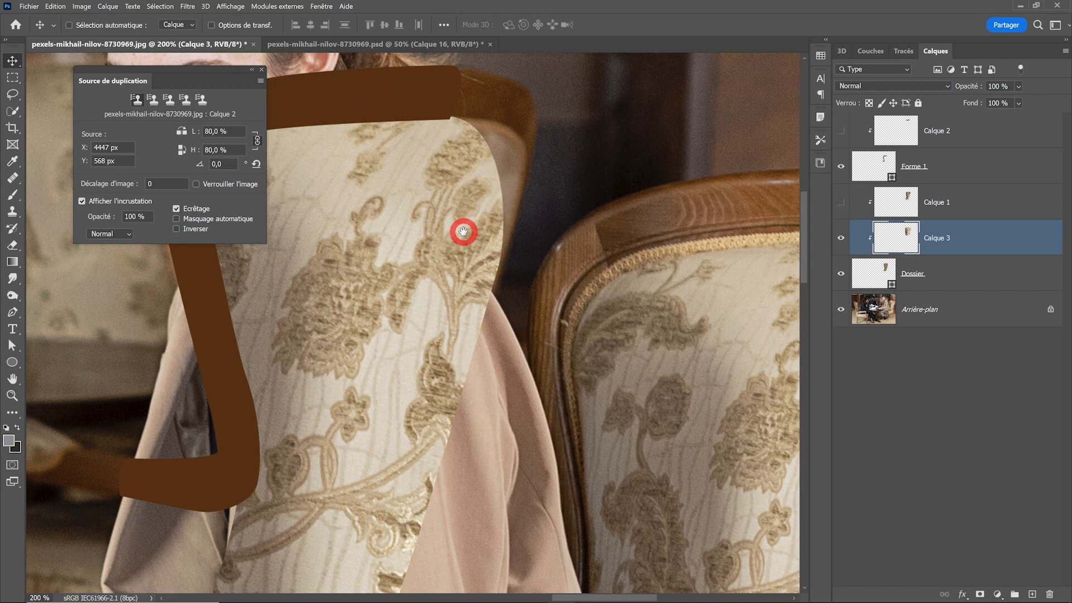
pyautogui.moveTo(462, 231); pyautogui.dragTo(517, 225)
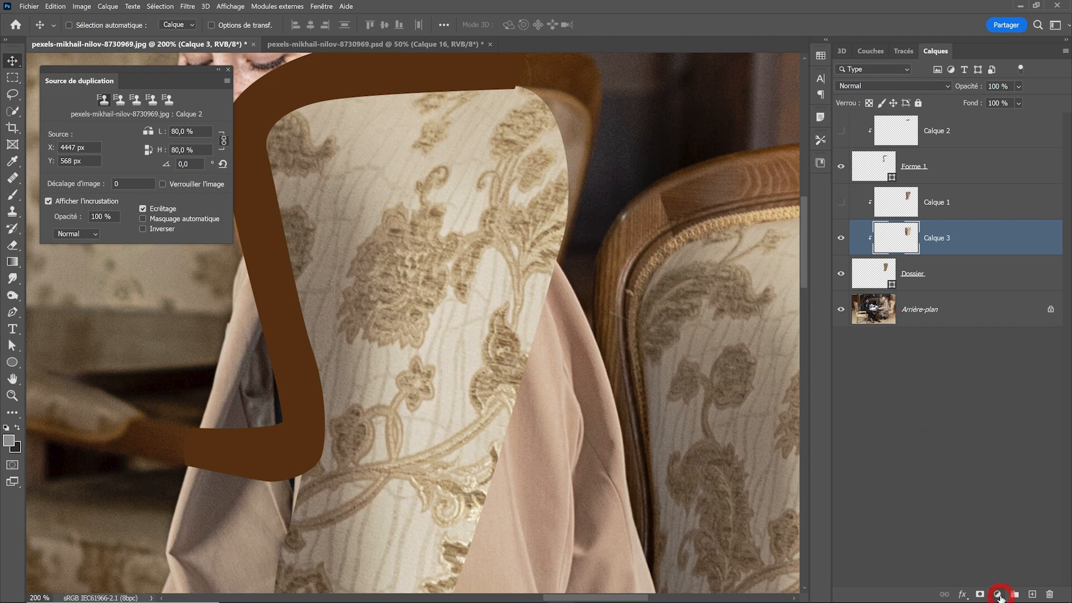
pyautogui.click(999, 594)
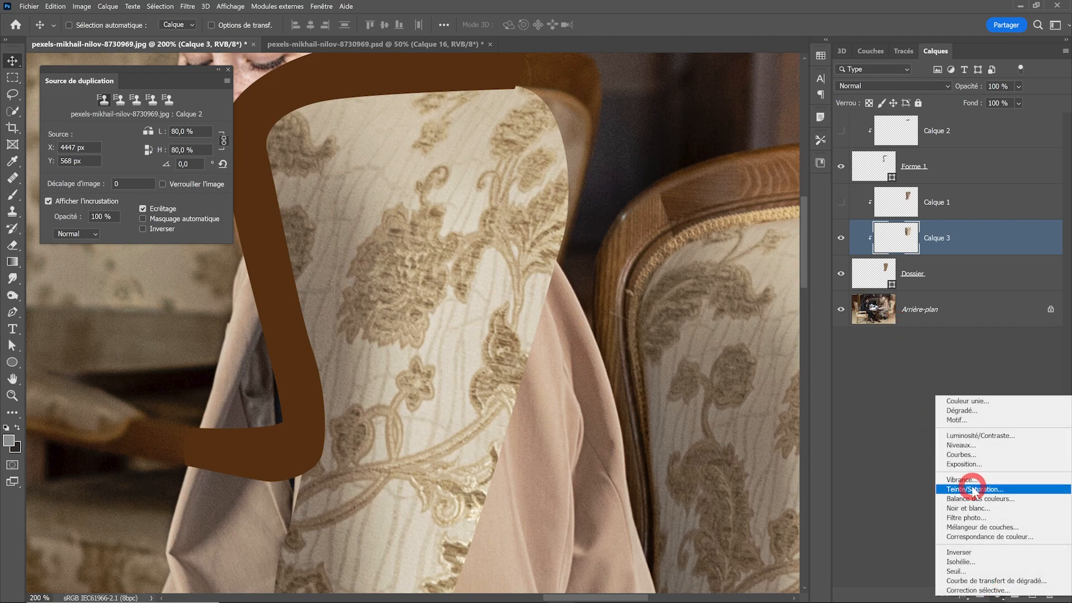
pyautogui.click(974, 490)
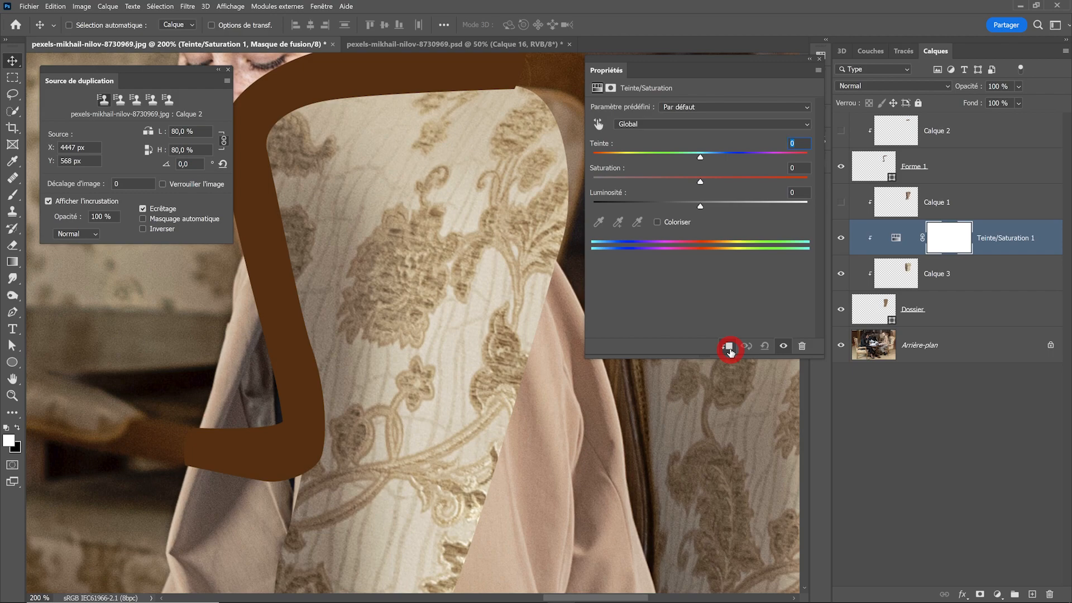
pyautogui.moveTo(700, 155); pyautogui.dragTo(693, 159)
pyautogui.moveTo(696, 207); pyautogui.dragTo(701, 182)
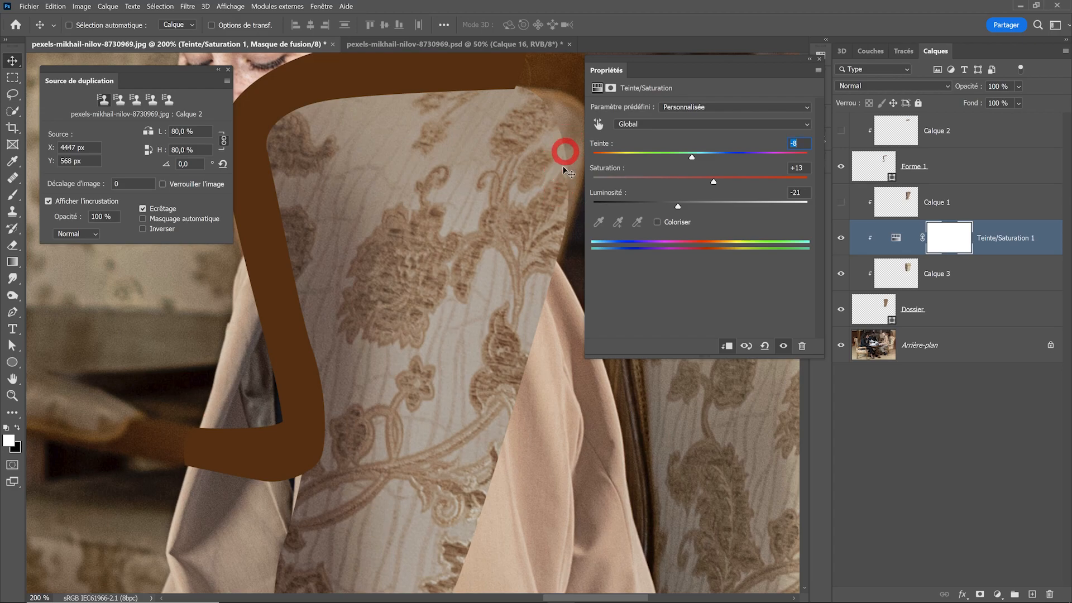
pyautogui.moveTo(666, 57); pyautogui.dragTo(706, 68)
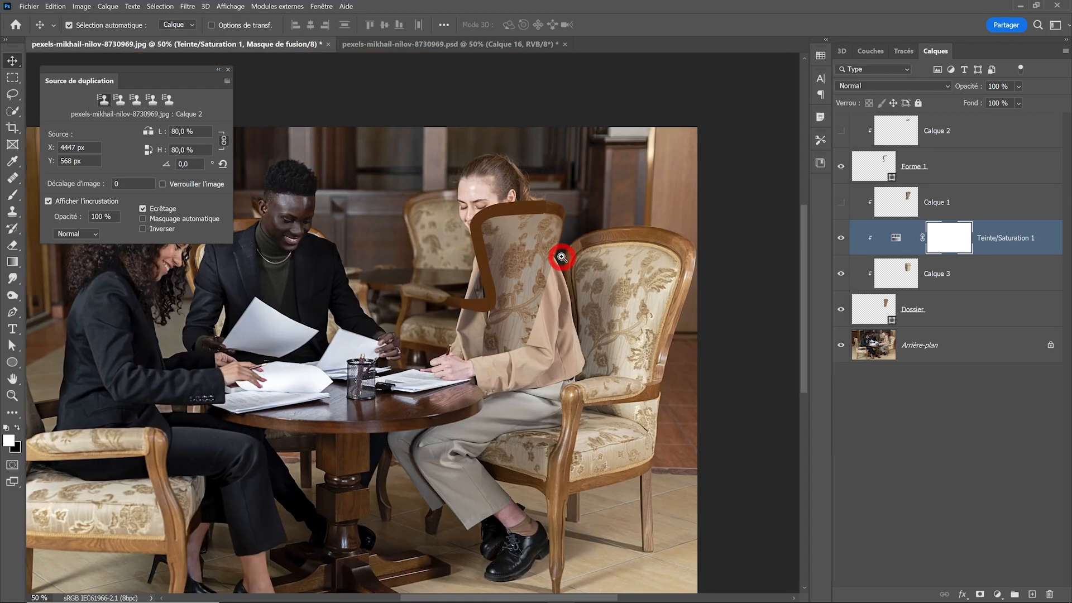
# Step: Lasso the front chair's wooden top rail and copy it from Arrière-plan to a new layer
pyautogui.keyDown('ctrl'); pyautogui.click(563, 256); pyautogui.keyUp('ctrl')
pyautogui.keyDown('ctrl'); pyautogui.click(562, 256); pyautogui.keyUp('ctrl')
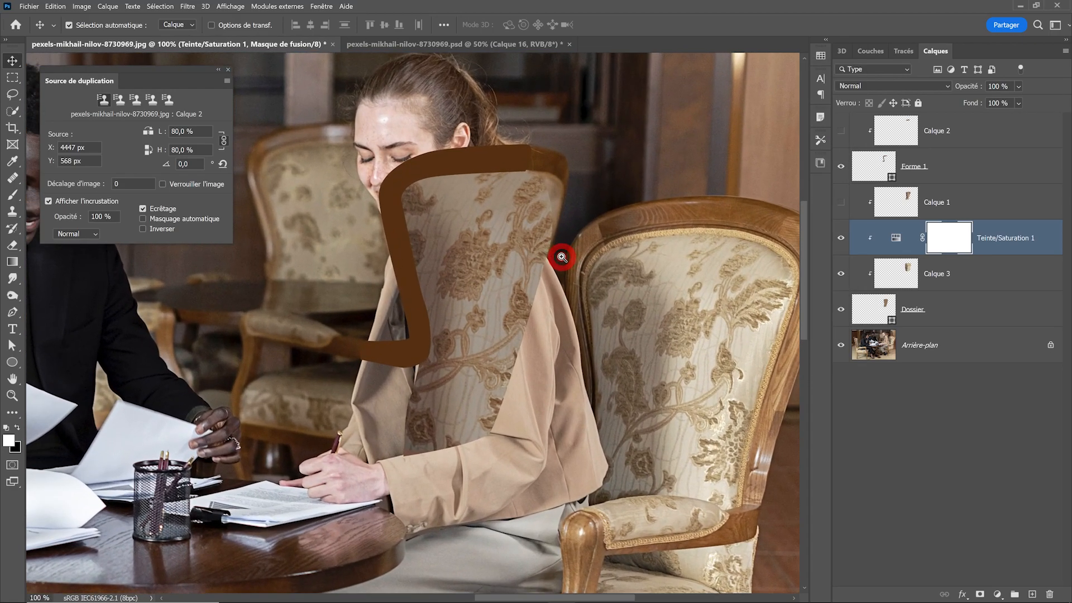
pyautogui.keyDown('ctrl'); pyautogui.click(562, 256); pyautogui.keyUp('ctrl')
pyautogui.moveTo(562, 257); pyautogui.dragTo(531, 287)
pyautogui.keyDown('alt'); pyautogui.click(534, 286); pyautogui.keyUp('alt')
pyautogui.moveTo(659, 284); pyautogui.dragTo(618, 297)
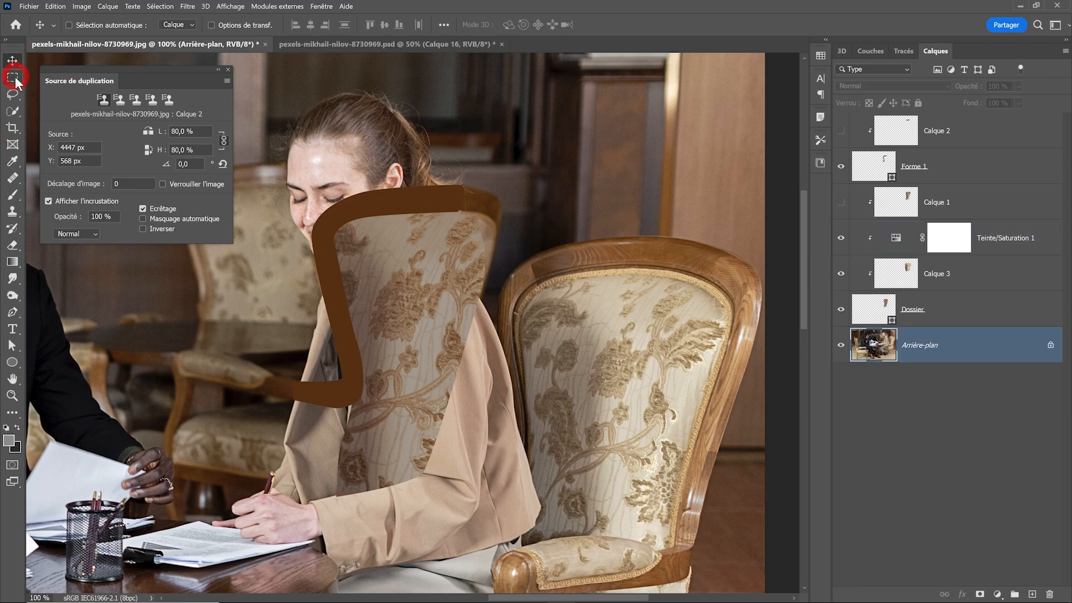
pyautogui.click(13, 94)
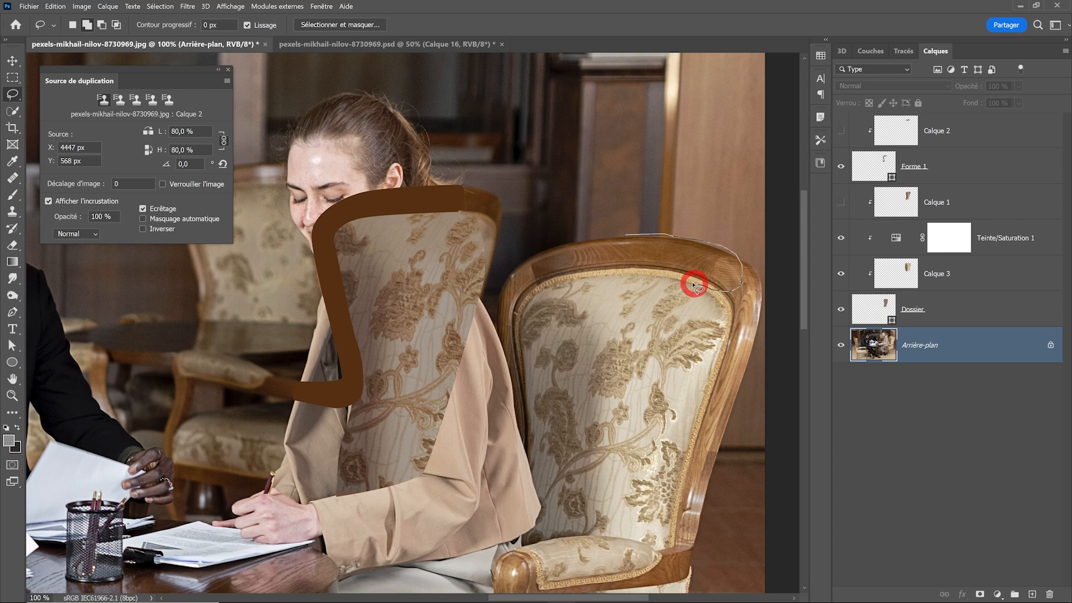
pyautogui.moveTo(622, 279); pyautogui.dragTo(558, 241)
pyautogui.click(969, 352)
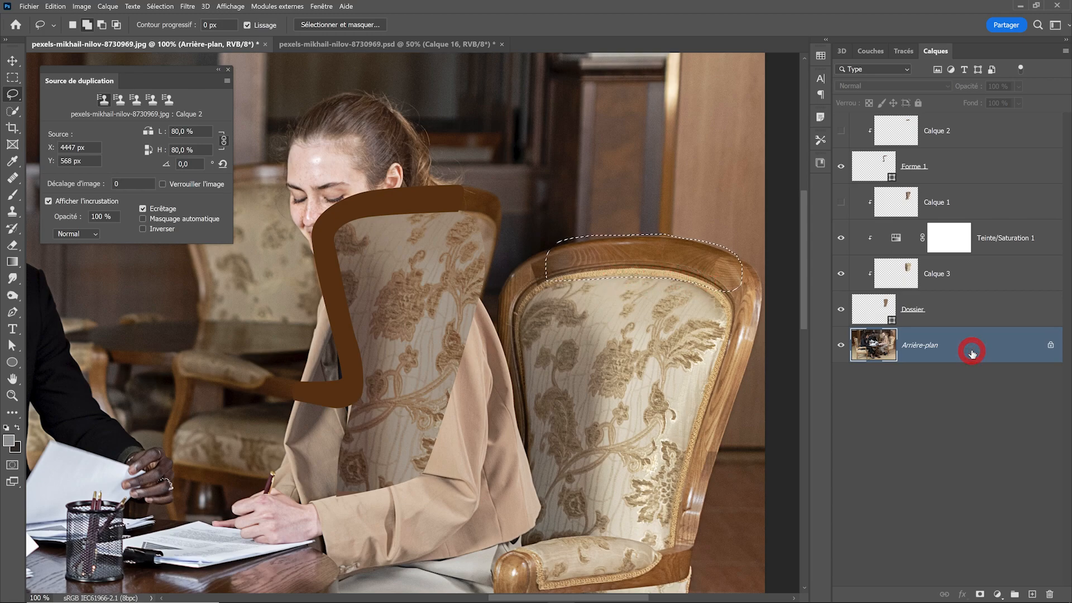
pyautogui.hotkey('ctrl', 'j')
# Step: Clip the copied rail layer Calque 4 to the Forme 1 shape and position the wood over the rear chair's top rail
pyautogui.click(13, 60)
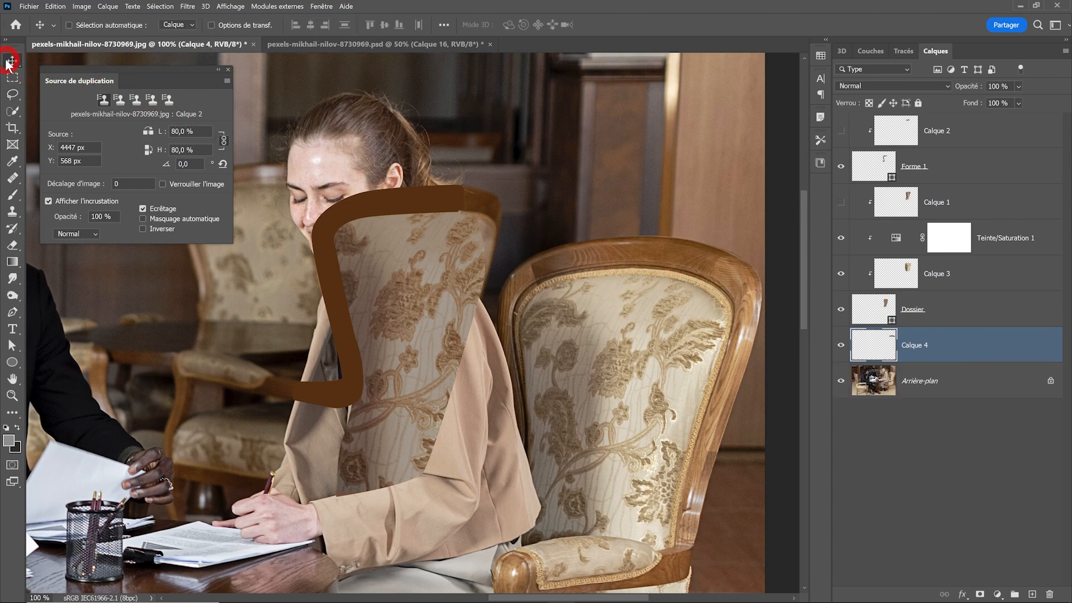
pyautogui.moveTo(919, 348); pyautogui.dragTo(941, 148)
pyautogui.keyDown('alt'); pyautogui.click(874, 149); pyautogui.keyUp('alt')
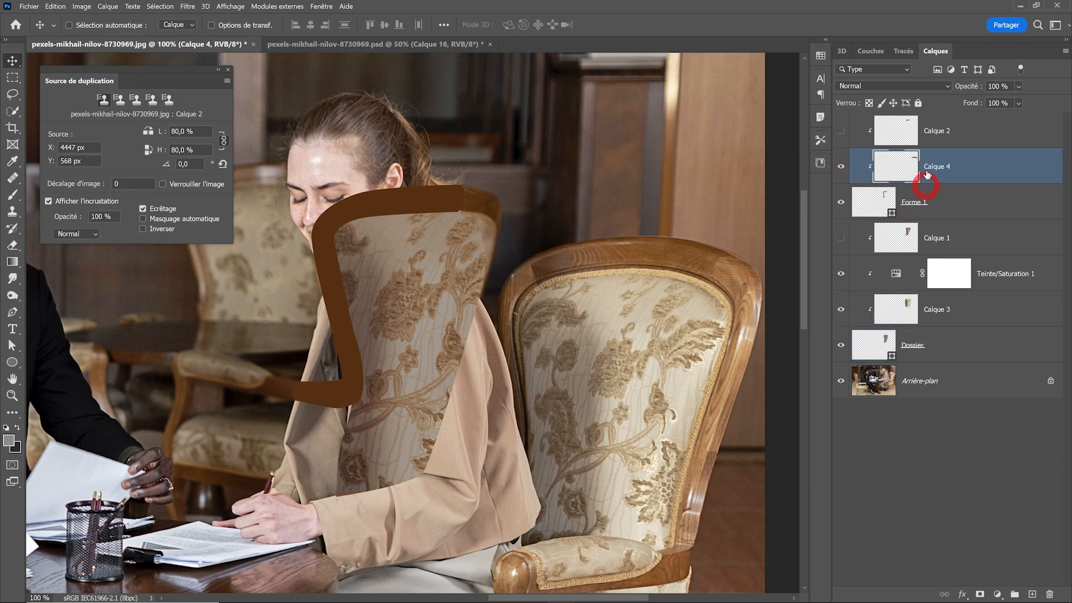
pyautogui.moveTo(597, 250); pyautogui.dragTo(531, 262)
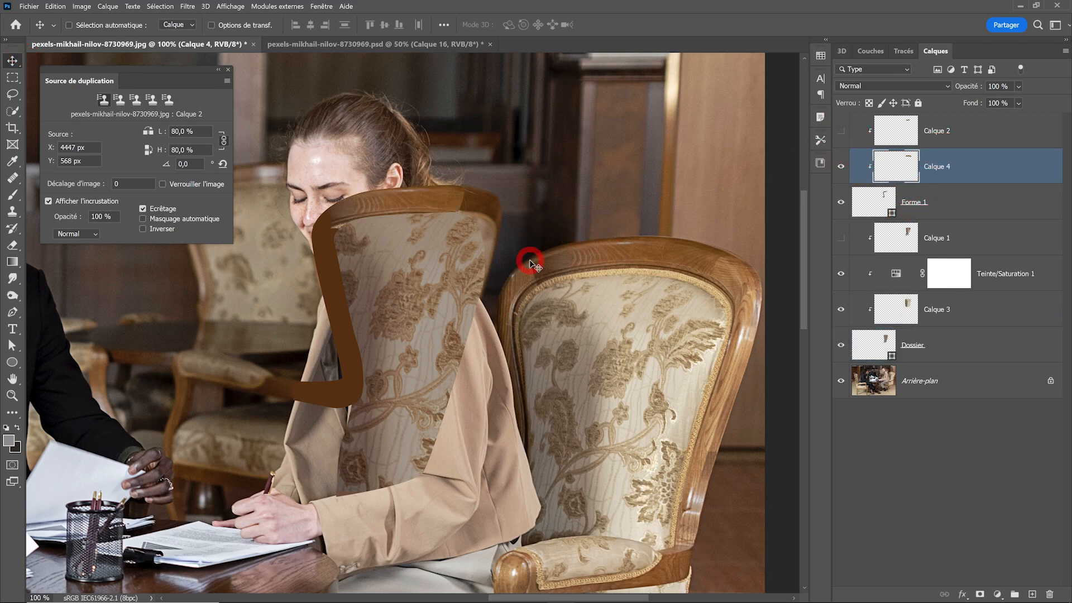
pyautogui.press('Return')
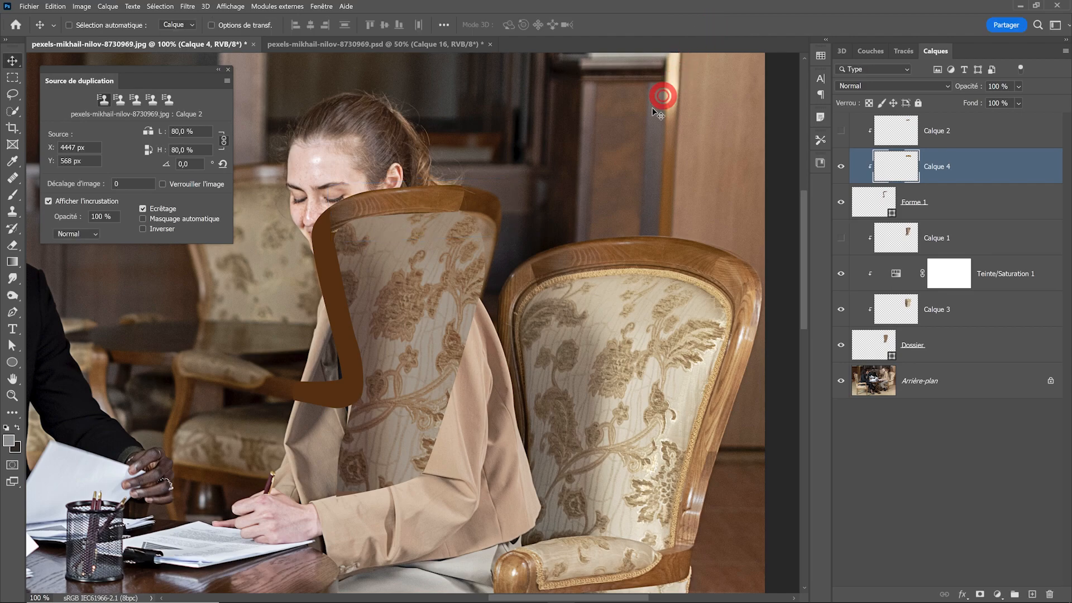
# Step: Examine the front chair's armrest and legs, and choose the Lasso tool for outlining them
pyautogui.click(462, 232)
pyautogui.keyDown('alt'); pyautogui.click(482, 155); pyautogui.keyUp('alt')
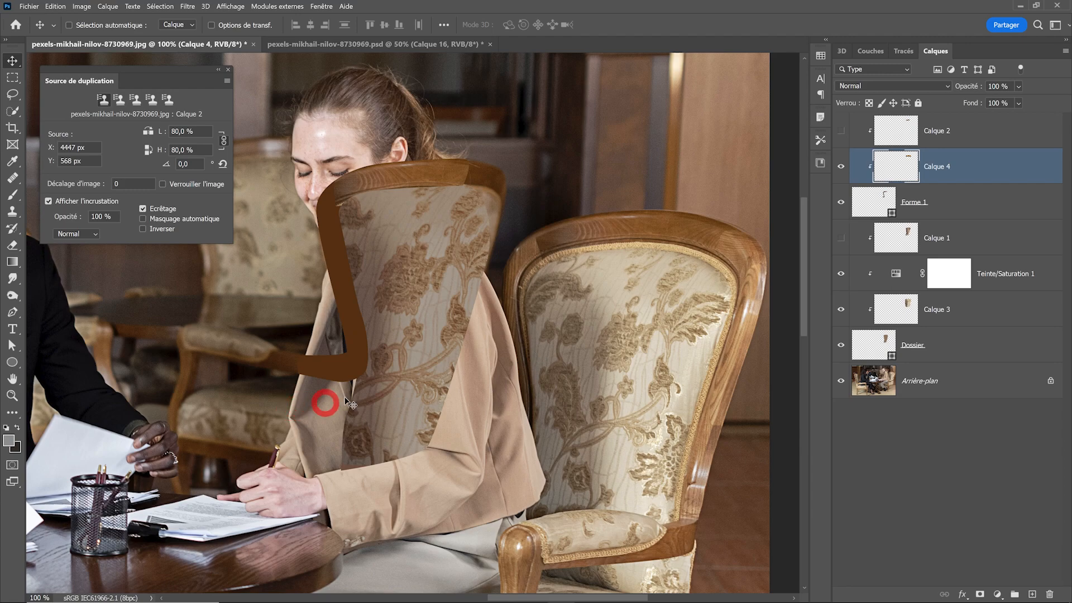
pyautogui.hotkey('ctrl', '-')
pyautogui.moveTo(470, 401); pyautogui.dragTo(495, 245)
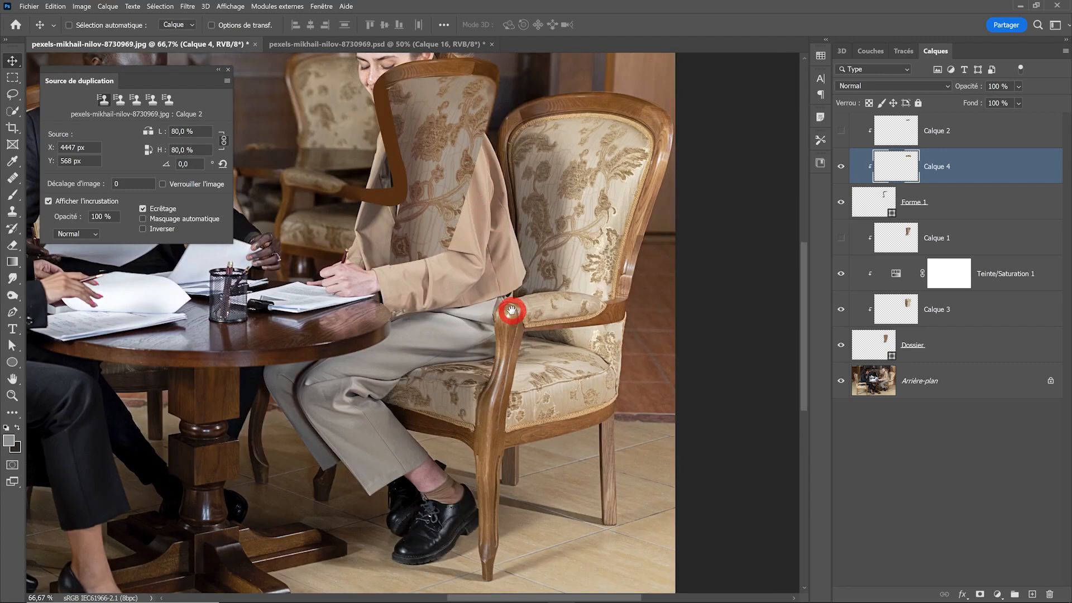
pyautogui.moveTo(547, 334); pyautogui.dragTo(544, 306)
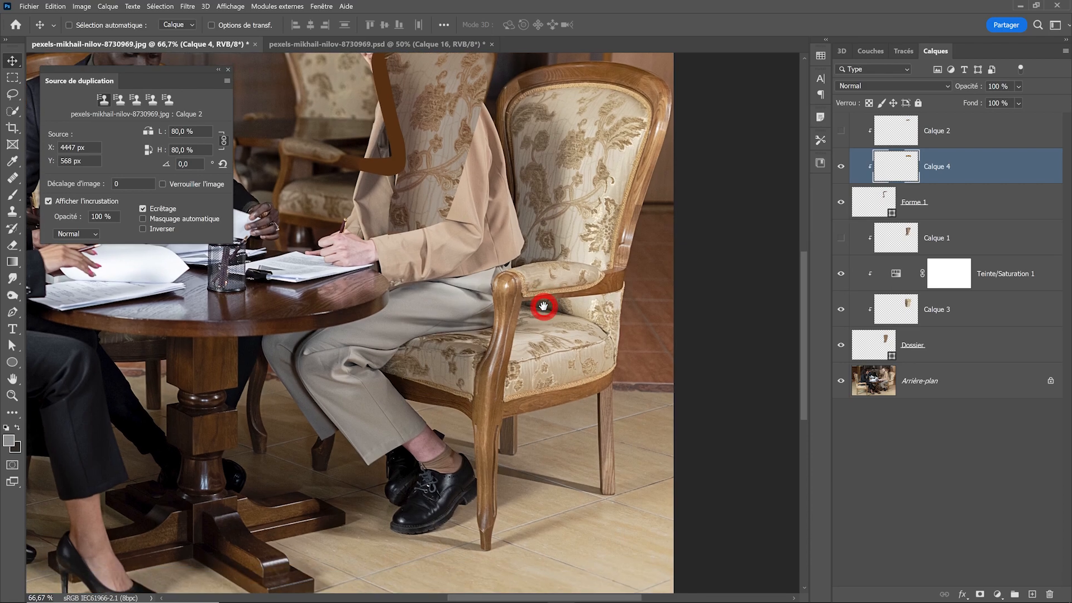
pyautogui.keyDown('ctrl'); pyautogui.click(545, 311); pyautogui.keyUp('ctrl')
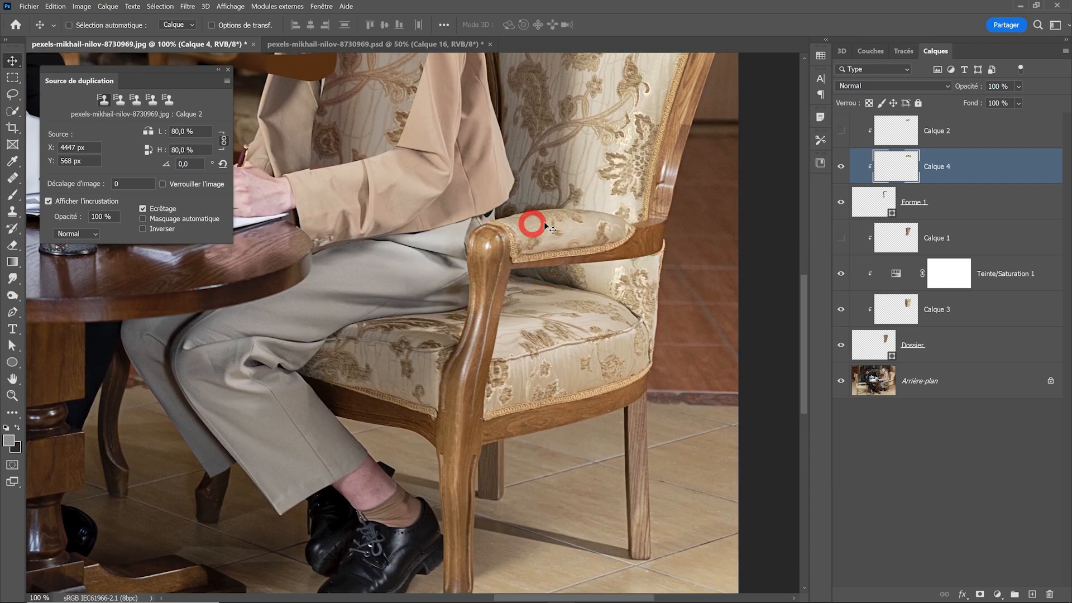
pyautogui.scroll(-1, 617, 270)
pyautogui.scroll(-3, 493, 225)
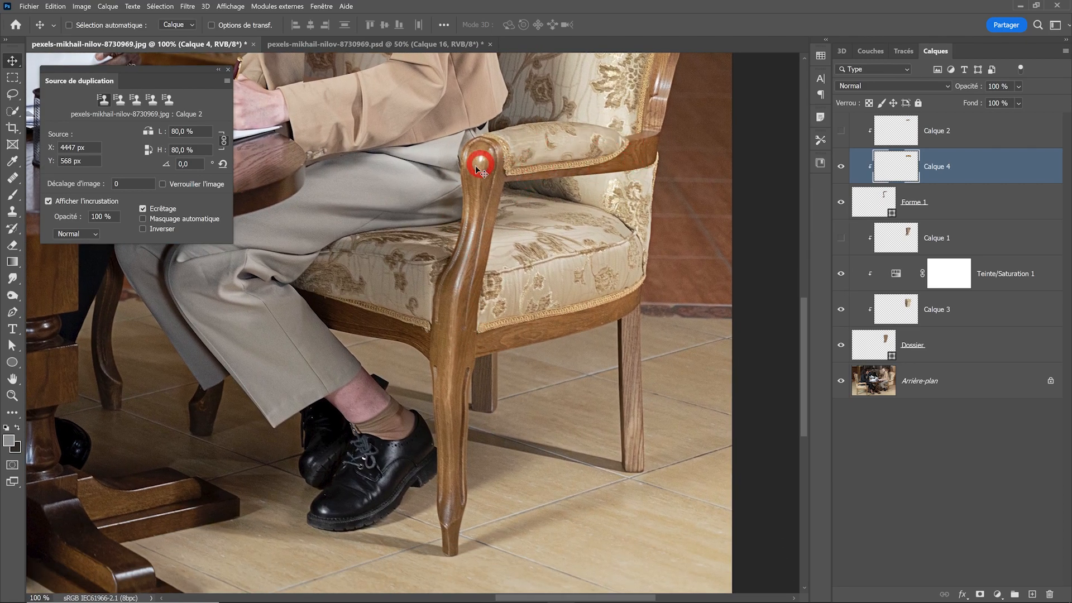
pyautogui.click(12, 95)
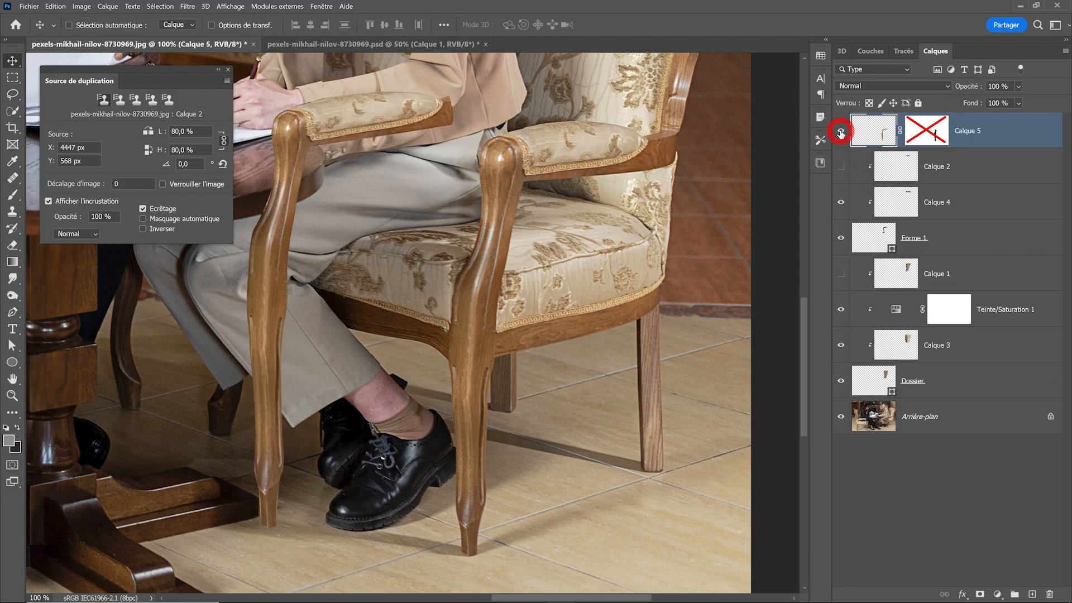
# Step: Enable the layer mask of Calque 5 to preview the masked rear armrest and leg, and disable it again
pyautogui.keyDown('shift'); pyautogui.click(922, 130); pyautogui.keyUp('shift')
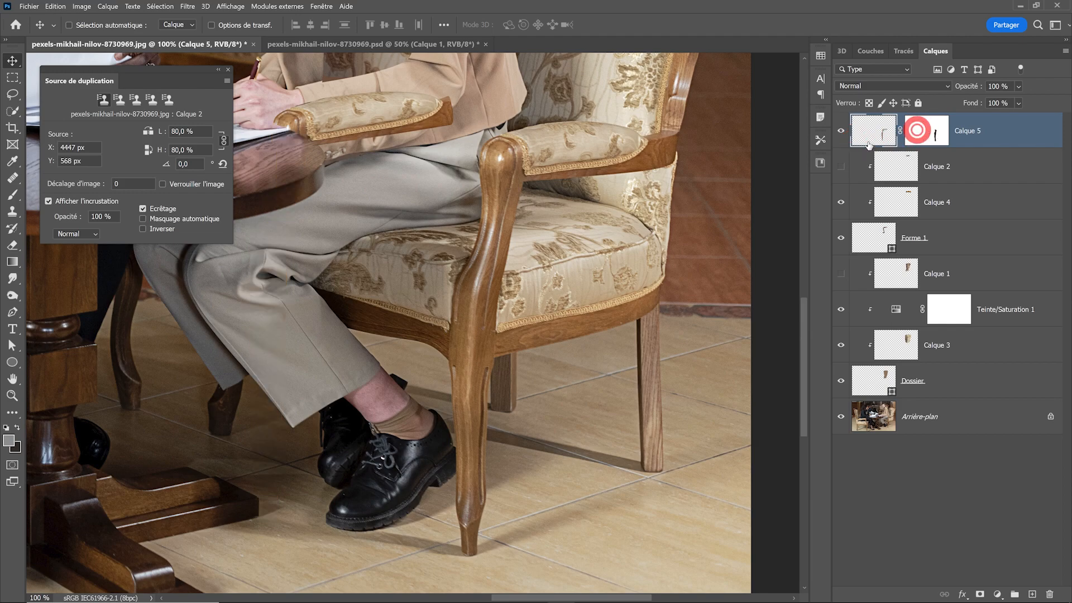
pyautogui.keyDown('shift'); pyautogui.click(910, 134); pyautogui.keyUp('shift')
pyautogui.hscroll(-3, 545, 180)
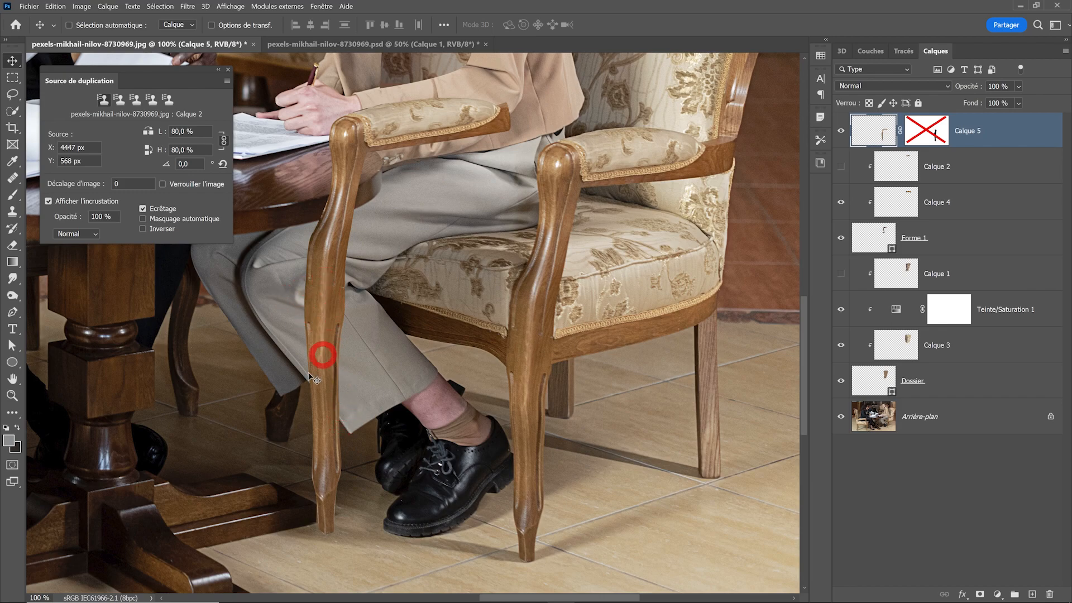
# Step: Enable the layer mask of Calque 5 to hide the rear chair's front leg behind the table and the woman
pyautogui.scroll(1, 288, 410)
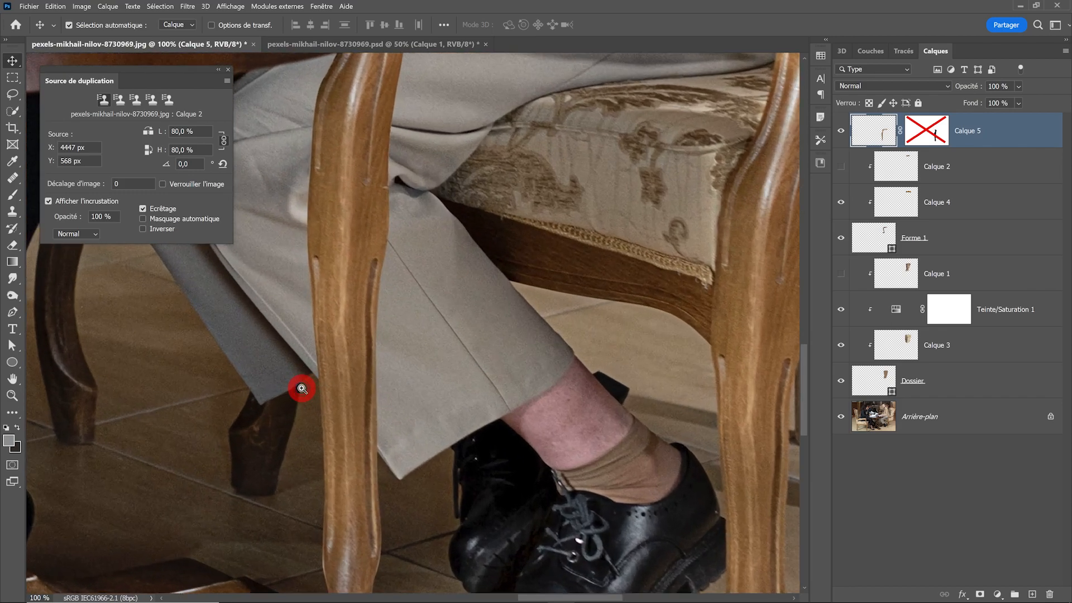
pyautogui.scroll(-1, 321, 255)
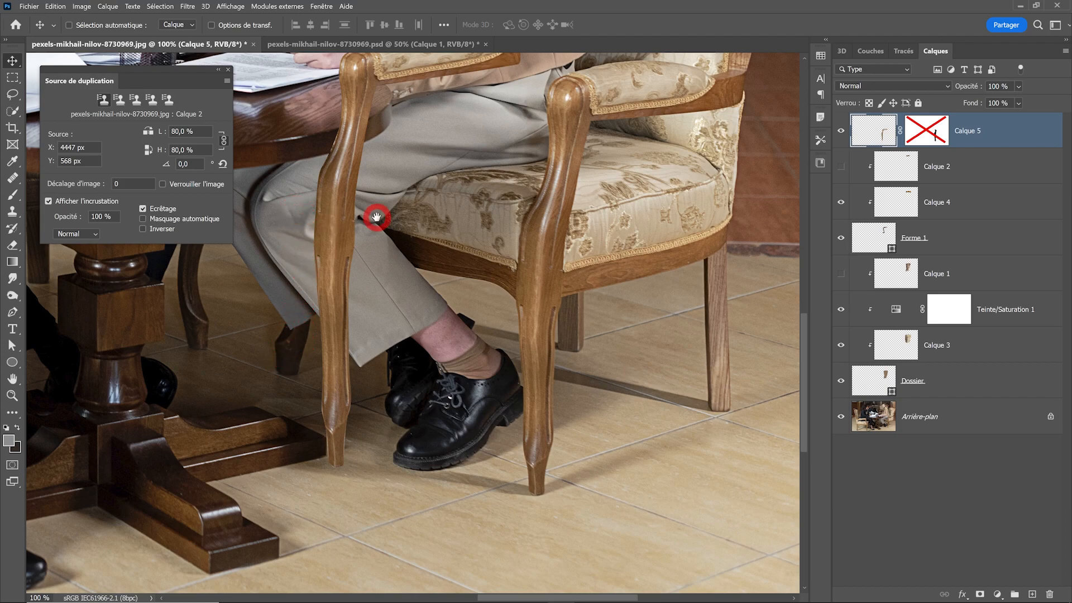
pyautogui.keyDown('ctrl'); pyautogui.click(928, 139); pyautogui.keyUp('ctrl')
pyautogui.hotkey('ctrl', 'd')
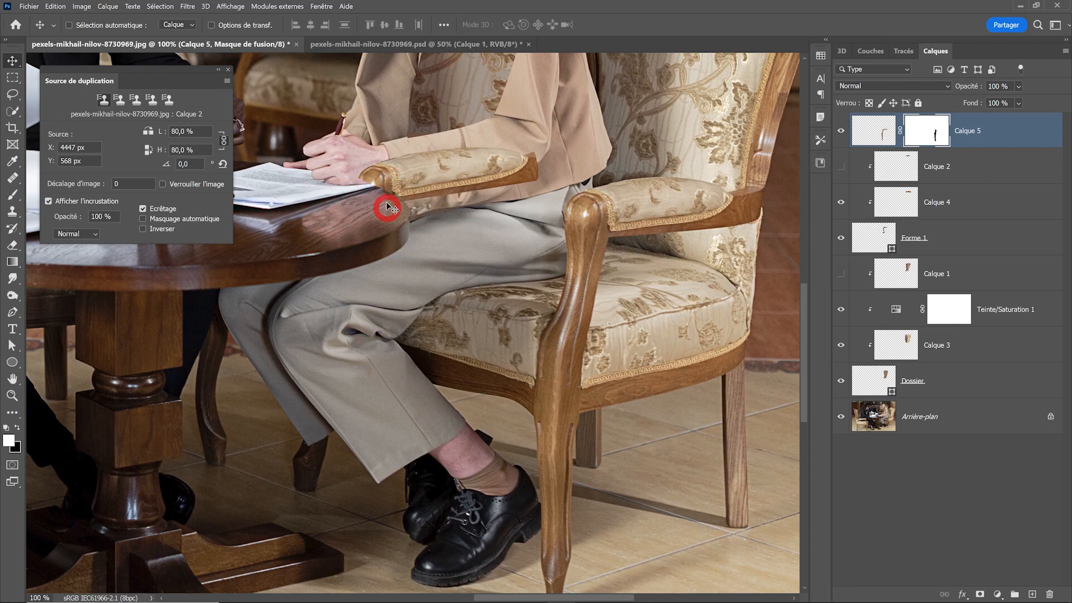
# Step: Examine the rear armrest where its masked end meets the table edge, and the chair as a whole
pyautogui.keyDown('ctrl'); pyautogui.click(369, 234); pyautogui.keyUp('ctrl')
pyautogui.moveTo(394, 209); pyautogui.dragTo(454, 277)
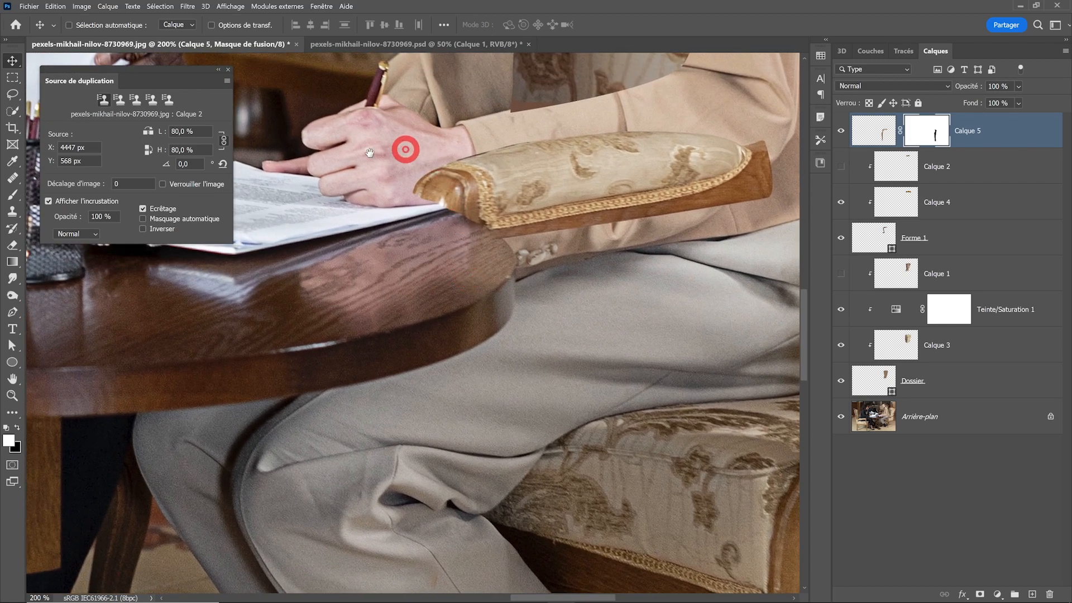
pyautogui.keyDown('alt'); pyautogui.click(425, 215); pyautogui.keyUp('alt')
pyautogui.keyDown('alt'); pyautogui.click(425, 215); pyautogui.keyUp('alt')
pyautogui.moveTo(456, 209); pyautogui.dragTo(441, 277)
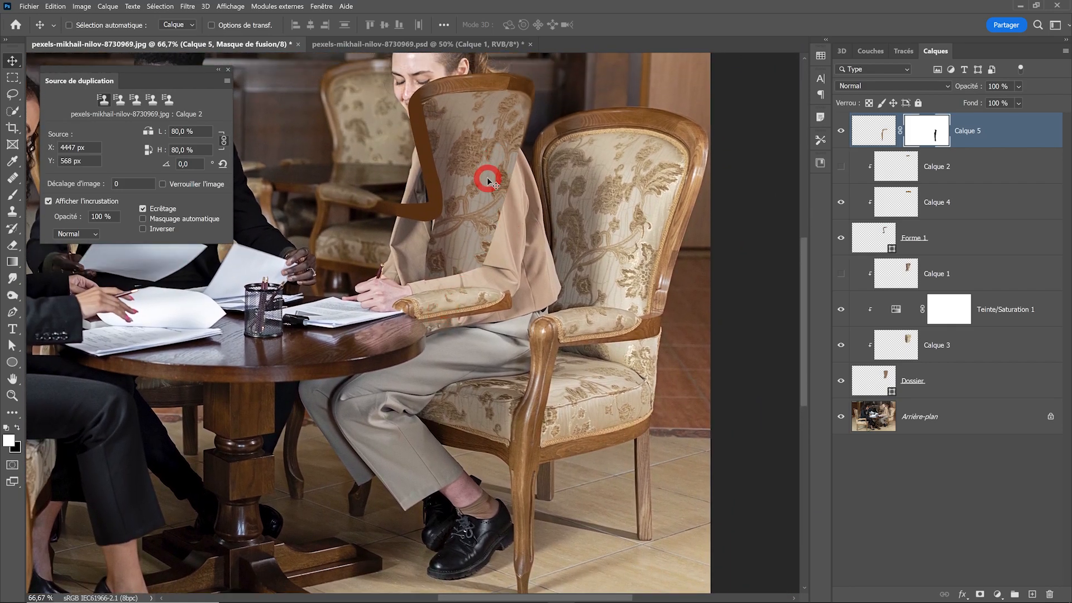
pyautogui.scroll(3, 516, 230)
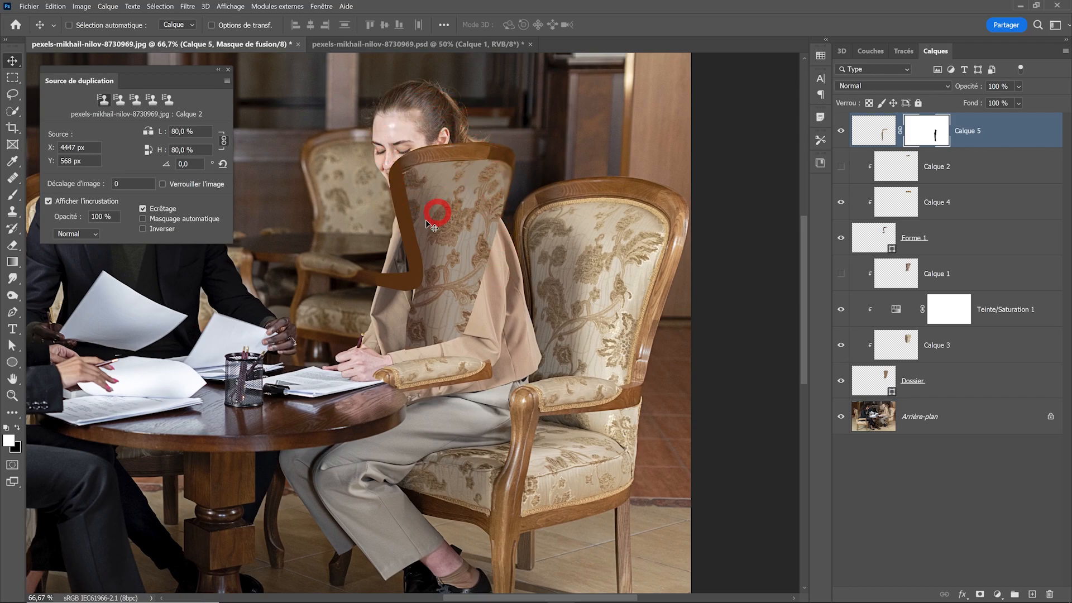
# Step: Inspect the copied wood on the rear chair's top rail, checking its seam and edges against the original frame
pyautogui.keyDown('ctrl'); pyautogui.click(501, 215); pyautogui.keyUp('ctrl')
pyautogui.moveTo(525, 184); pyautogui.dragTo(609, 352)
pyautogui.keyDown('ctrl'); pyautogui.click(502, 215); pyautogui.keyUp('ctrl')
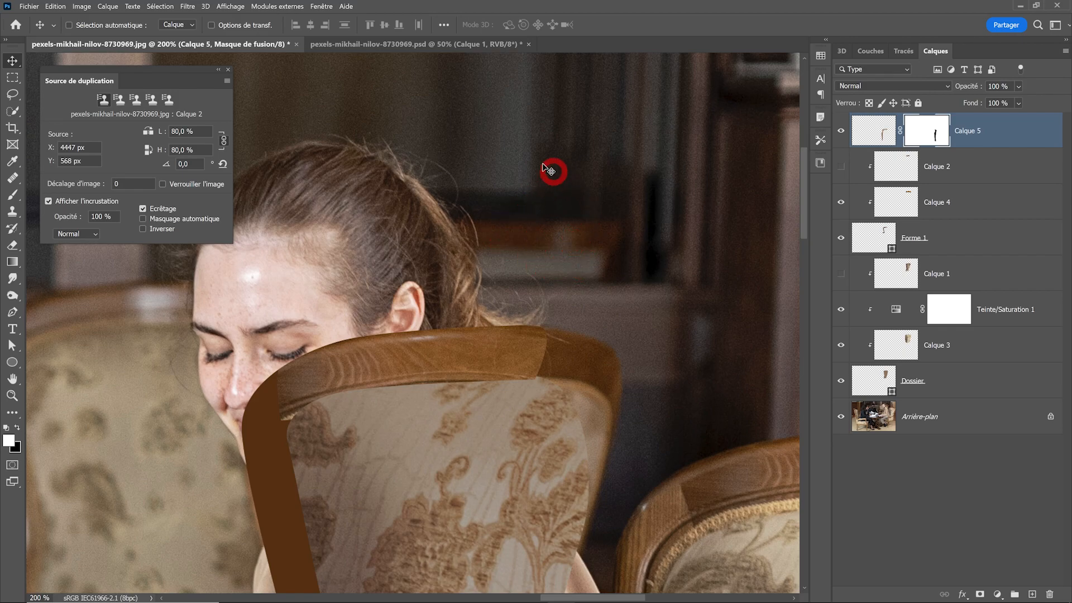
pyautogui.keyDown('alt'); pyautogui.click(566, 236); pyautogui.keyUp('alt')
pyautogui.keyDown('ctrl'); pyautogui.click(545, 234); pyautogui.keyUp('ctrl')
pyautogui.keyDown('ctrl'); pyautogui.click(545, 233); pyautogui.keyUp('ctrl')
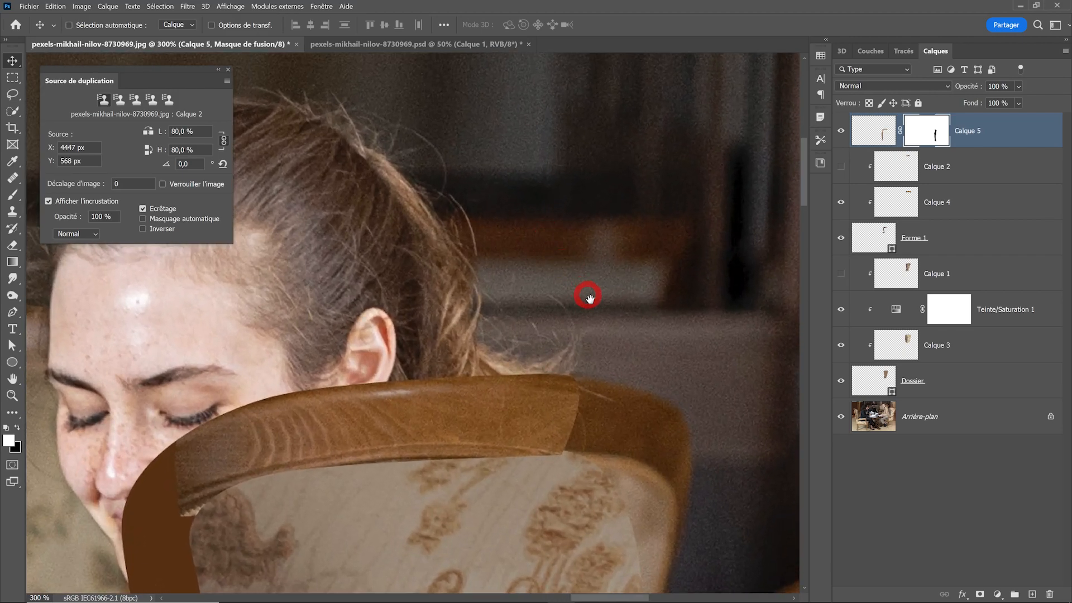
pyautogui.keyDown('alt'); pyautogui.click(591, 256); pyautogui.keyUp('alt')
pyautogui.keyDown('alt'); pyautogui.click(592, 256); pyautogui.keyUp('alt')
pyautogui.moveTo(605, 298); pyautogui.dragTo(563, 179)
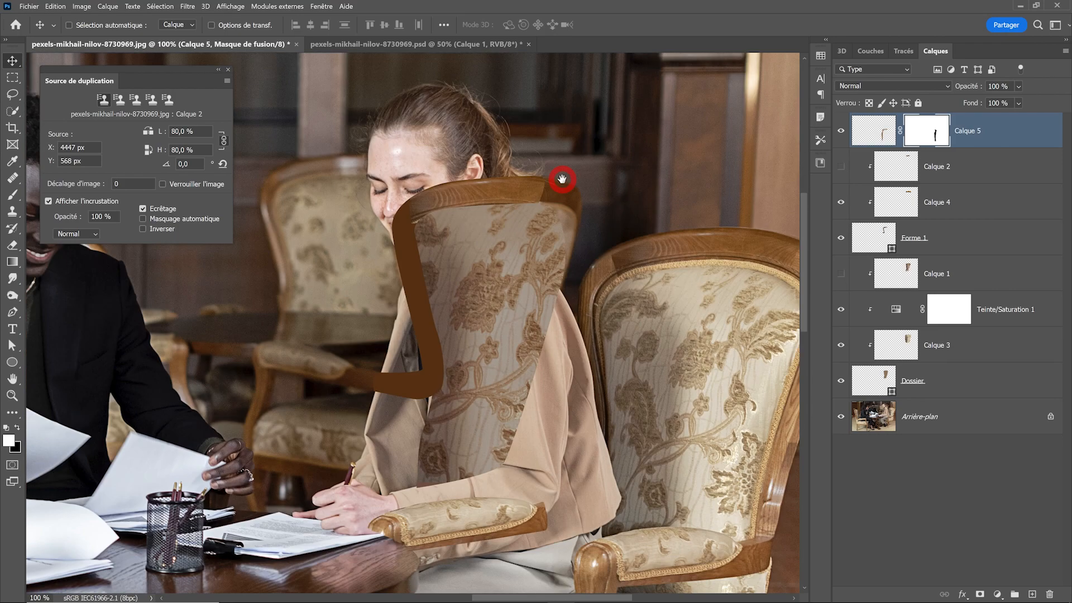
pyautogui.keyDown('alt'); pyautogui.click(583, 239); pyautogui.keyUp('alt')
pyautogui.moveTo(583, 239); pyautogui.dragTo(581, 184)
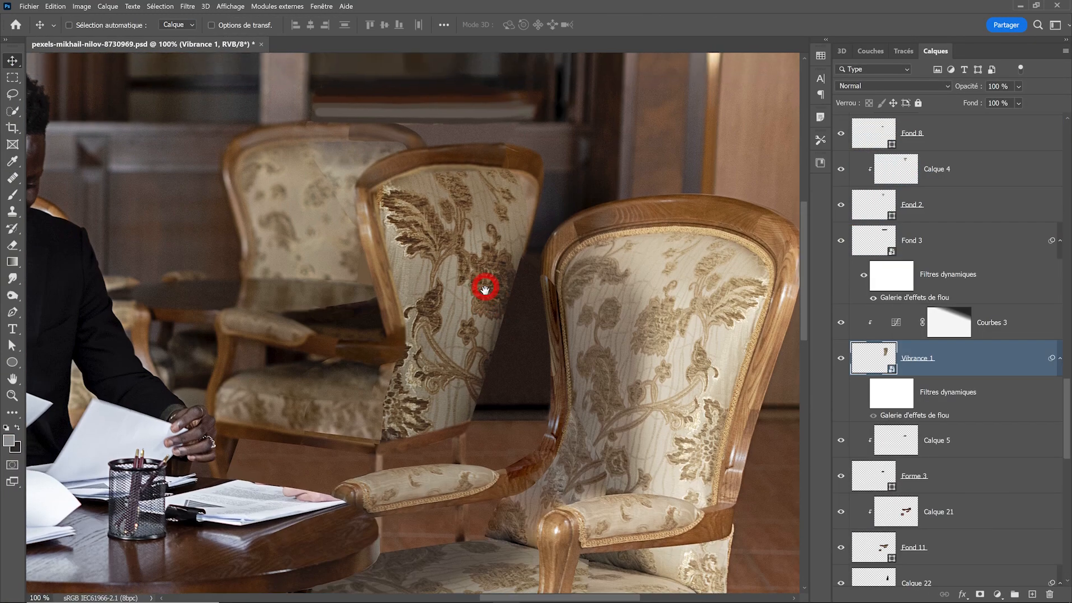
# Step: Examine the rear chair's sharp fabric pattern and wooden frame in the completed PSD against the surrounding background blur
pyautogui.moveTo(485, 288); pyautogui.dragTo(473, 255)
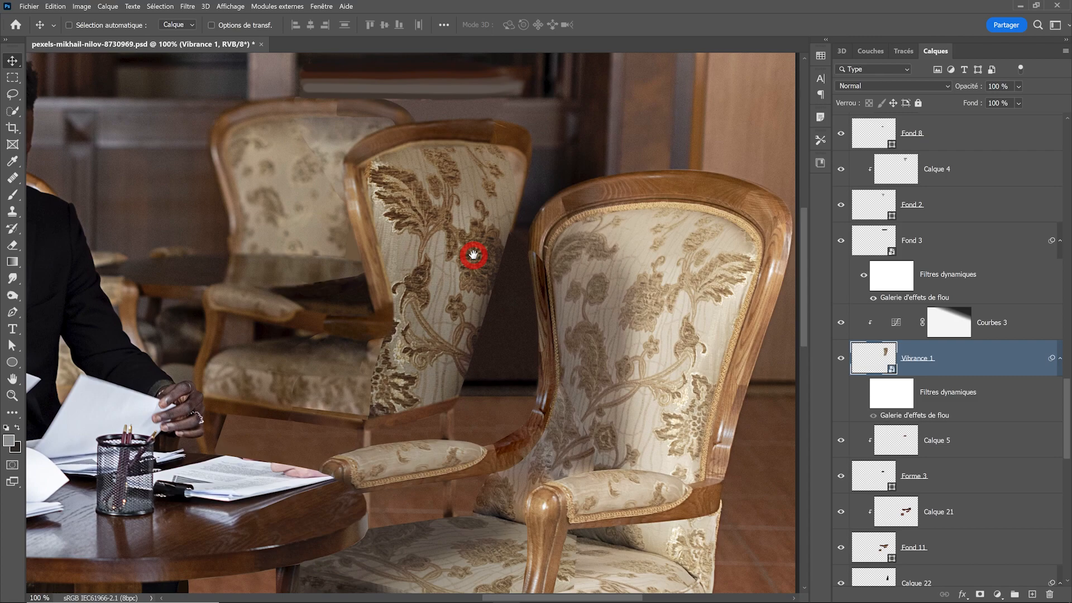
pyautogui.keyDown('ctrl'); pyautogui.click(481, 161); pyautogui.keyUp('ctrl')
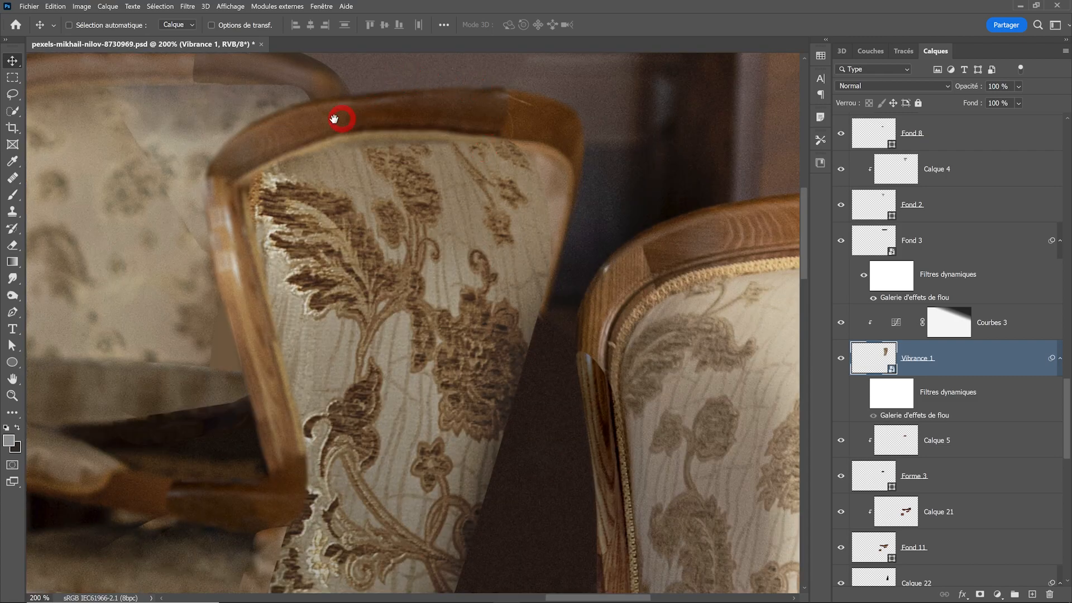
pyautogui.moveTo(313, 205); pyautogui.dragTo(395, 216)
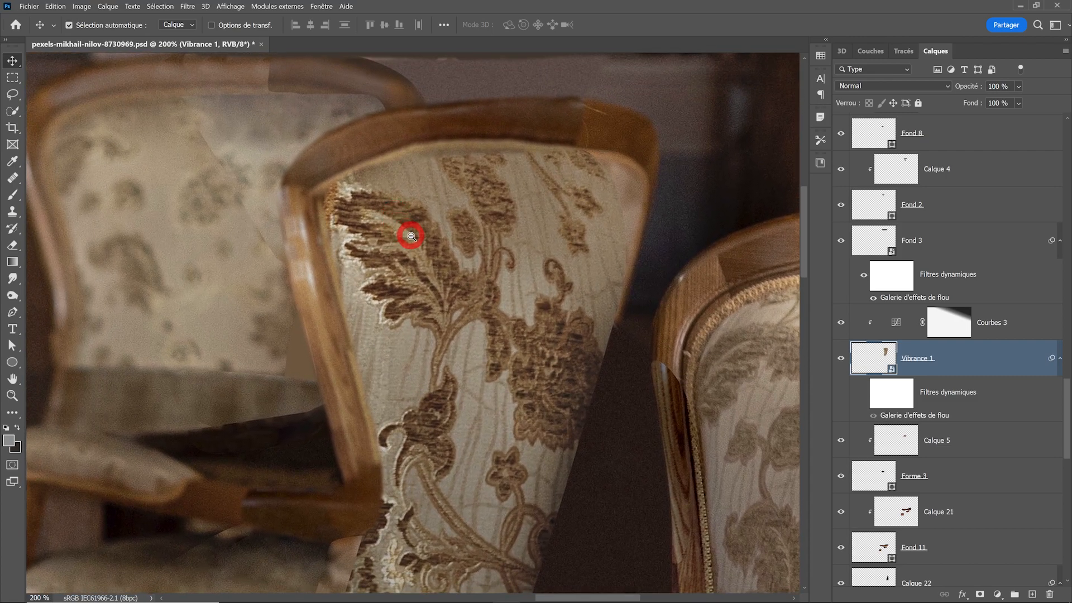
pyautogui.keyDown('alt'); pyautogui.click(410, 235); pyautogui.keyUp('alt')
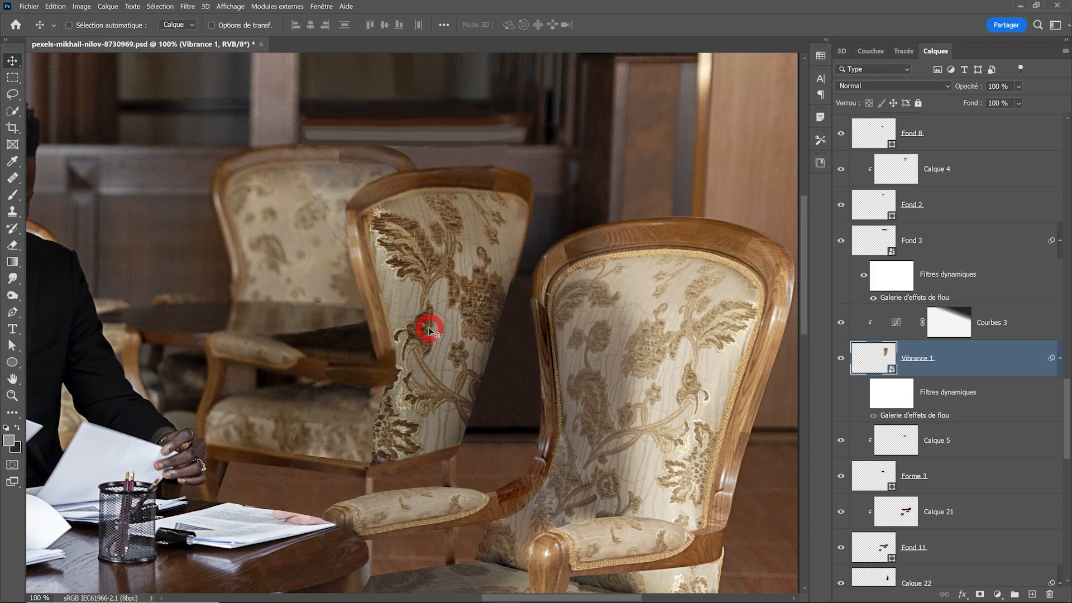
pyautogui.keyDown('ctrl'); pyautogui.click(445, 248); pyautogui.keyUp('ctrl')
pyautogui.keyDown('ctrl'); pyautogui.click(436, 182); pyautogui.keyUp('ctrl')
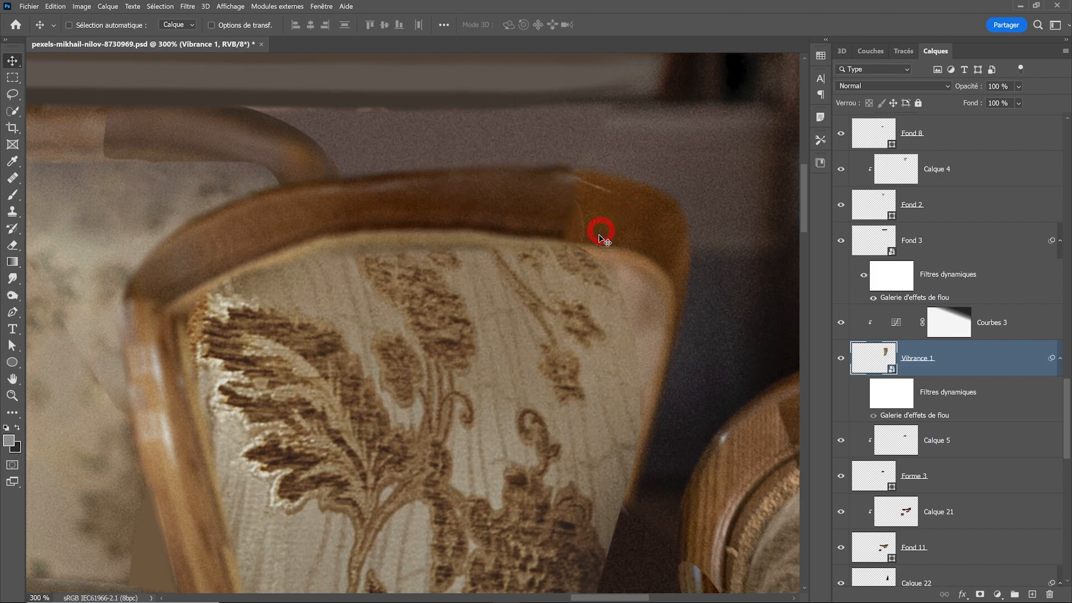
pyautogui.moveTo(545, 321); pyautogui.dragTo(551, 154)
pyautogui.keyDown('alt'); pyautogui.click(500, 306); pyautogui.keyUp('alt')
pyautogui.moveTo(500, 315); pyautogui.dragTo(474, 238)
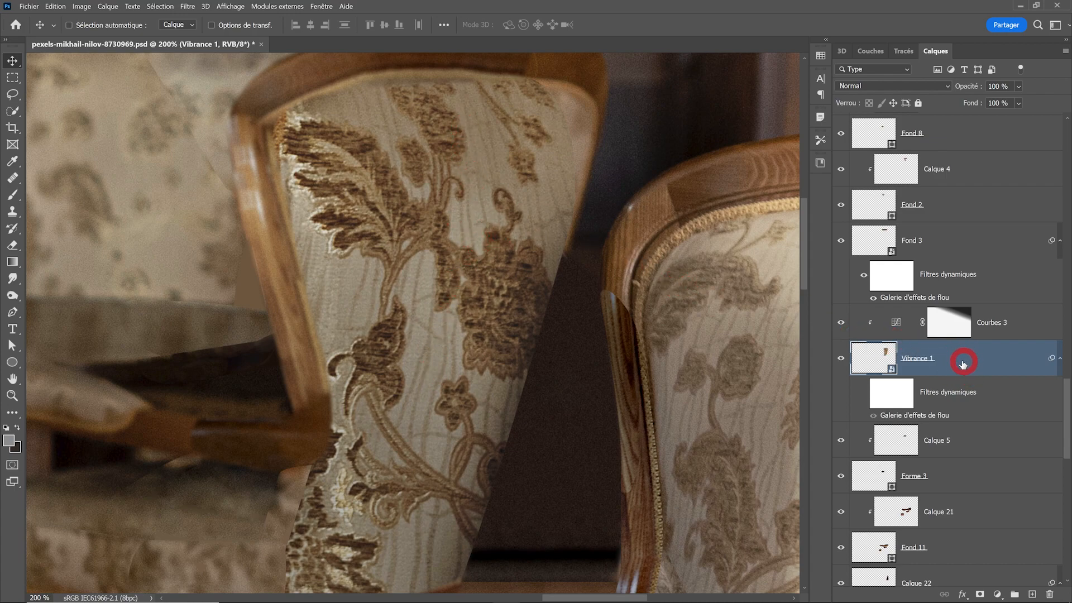
# Step: Hide and show the Vibrance 1 layer to identify the rear chair's fabric, and enable its Blur Gallery smart filter
pyautogui.click(841, 360)
pyautogui.click(841, 359)
pyautogui.rightClick(976, 367)
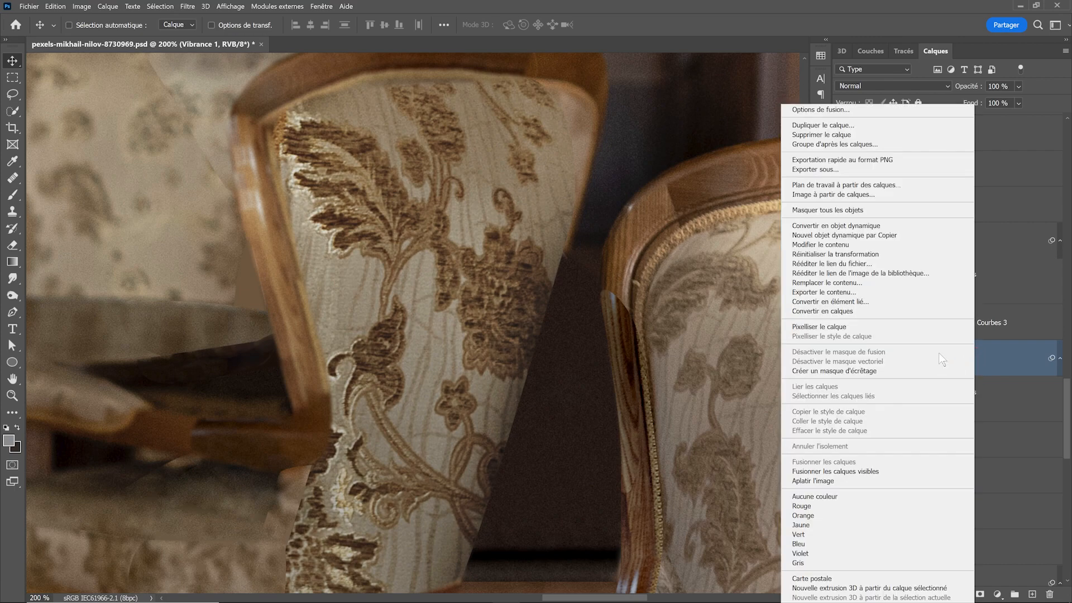
pyautogui.click(1012, 358)
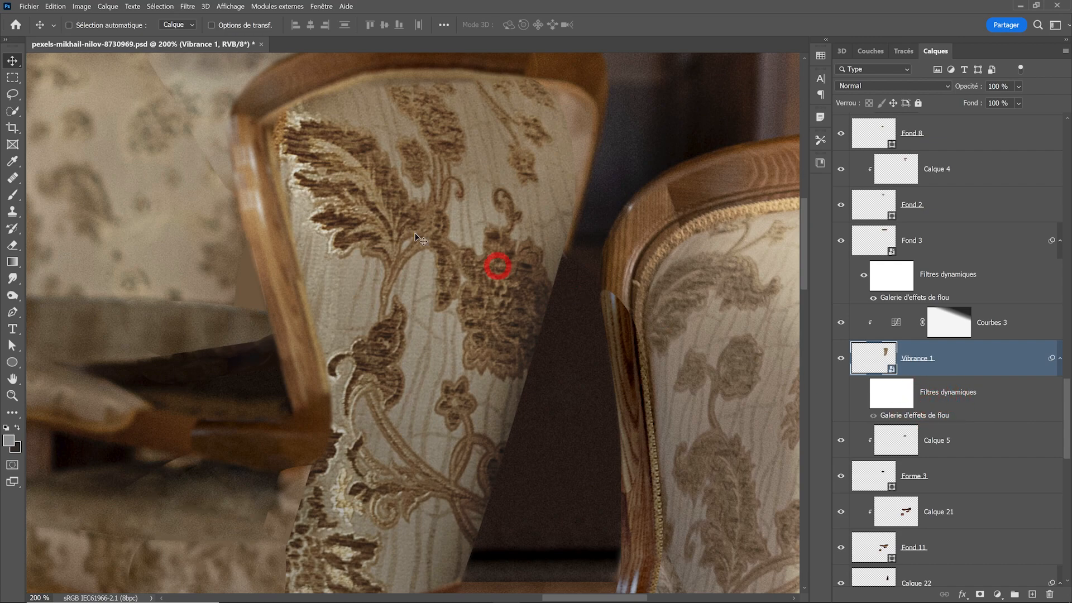
pyautogui.click(190, 7)
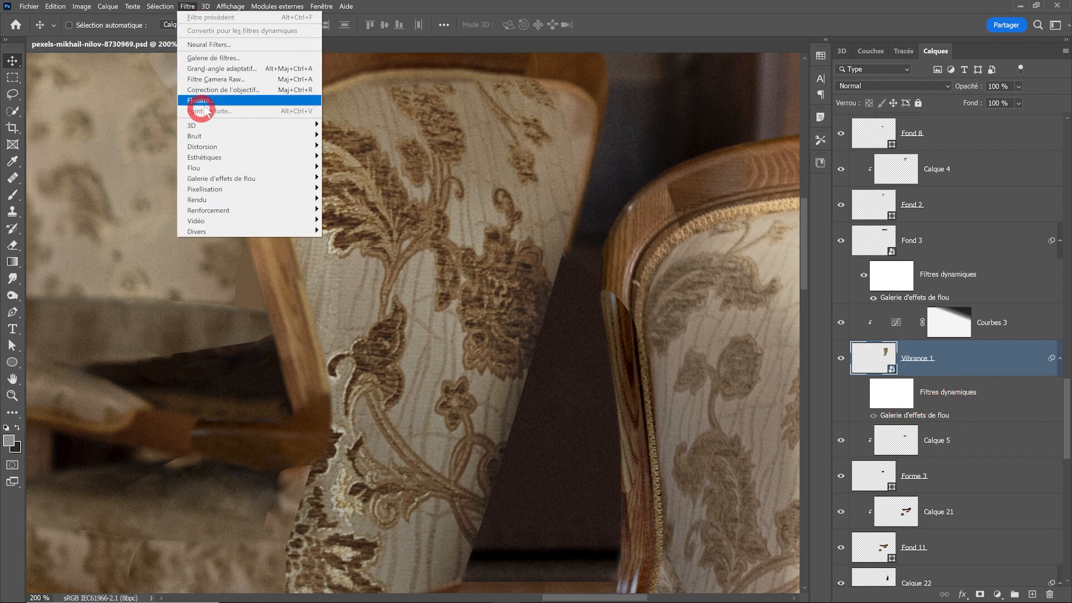
pyautogui.moveTo(191, 178)
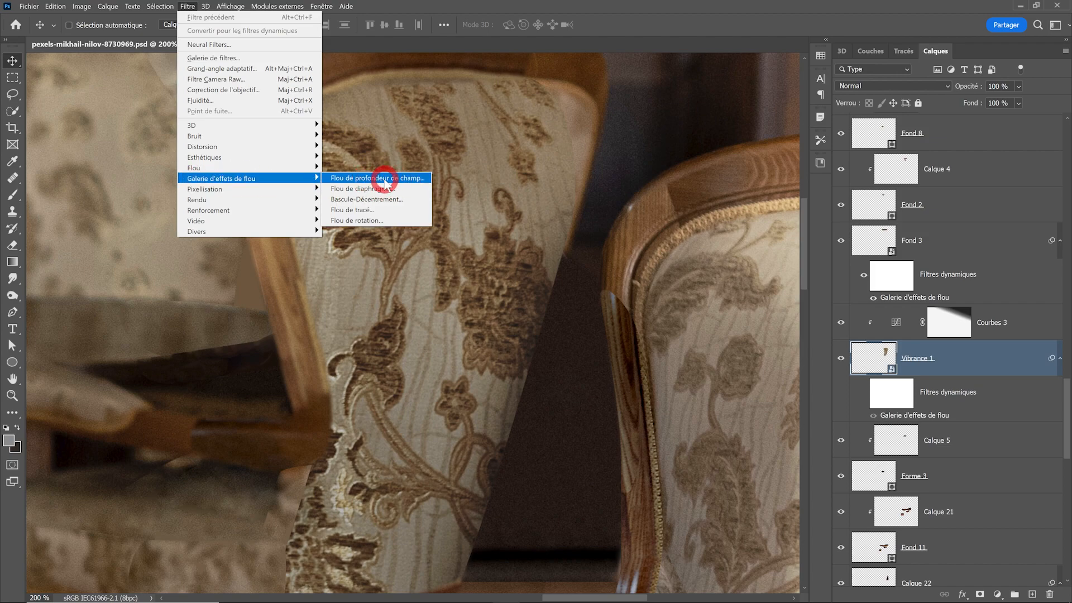
pyautogui.click(860, 391)
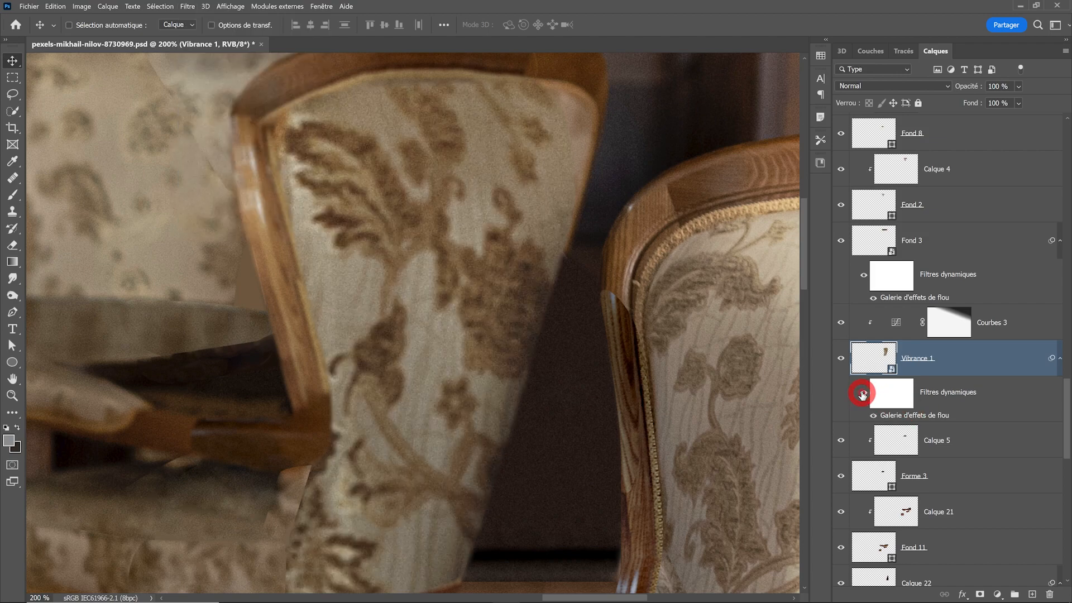
# Step: Edit the Blur Gallery filter on Vibrance 1, setting the grain amount to 28.61% and its roughness to 39%
pyautogui.doubleClick(909, 415)
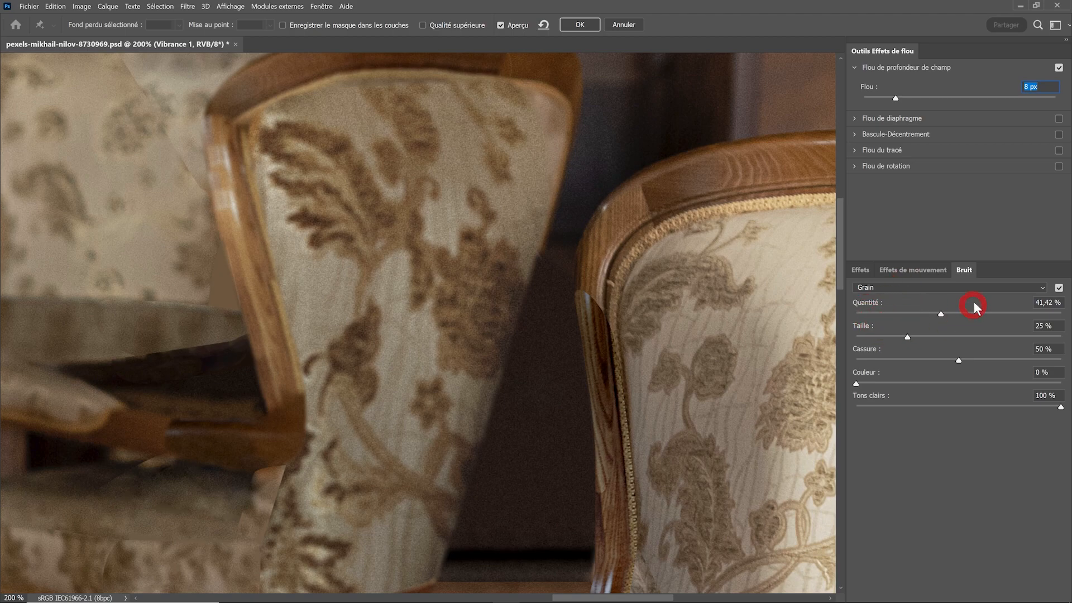
pyautogui.moveTo(910, 315); pyautogui.dragTo(917, 357)
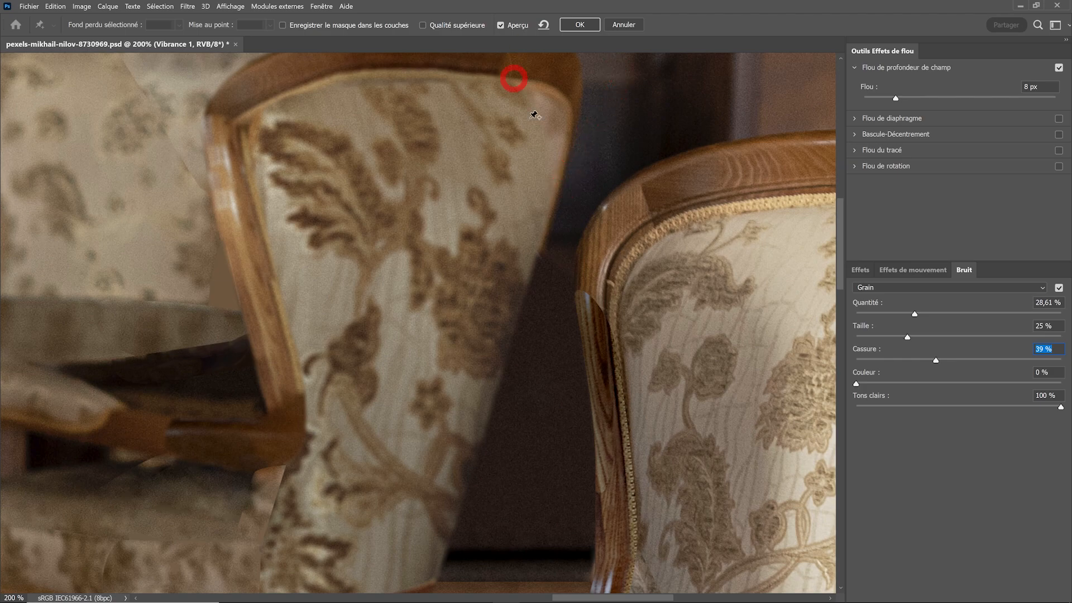
pyautogui.click(588, 25)
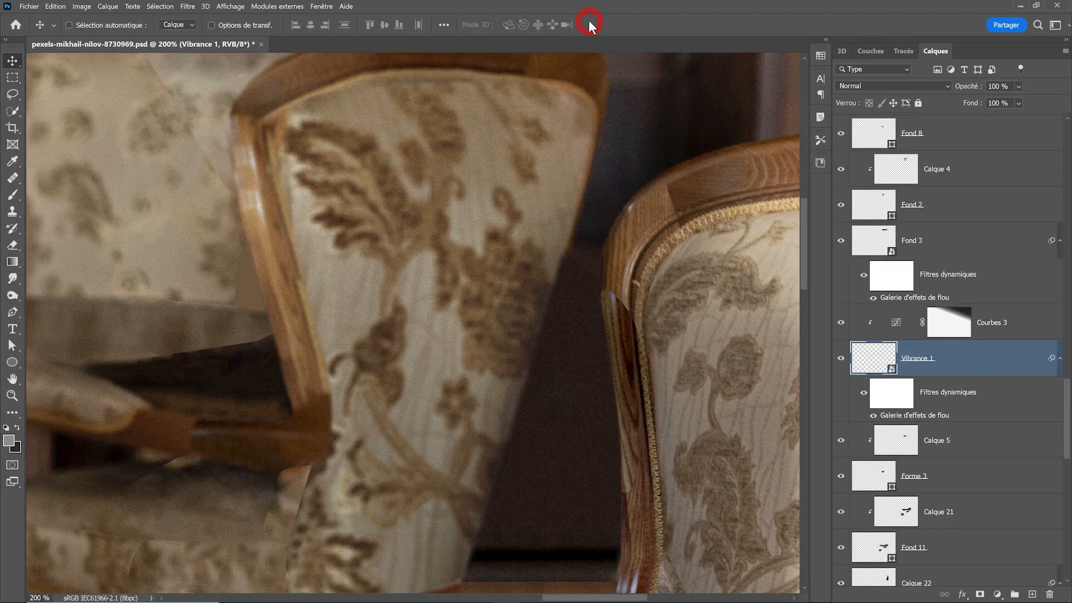
pyautogui.keyDown('alt'); pyautogui.click(630, 300); pyautogui.keyUp('alt')
pyautogui.keyDown('alt'); pyautogui.click(630, 300); pyautogui.keyUp('alt')
pyautogui.keyDown('alt'); pyautogui.click(559, 258); pyautogui.keyUp('alt')
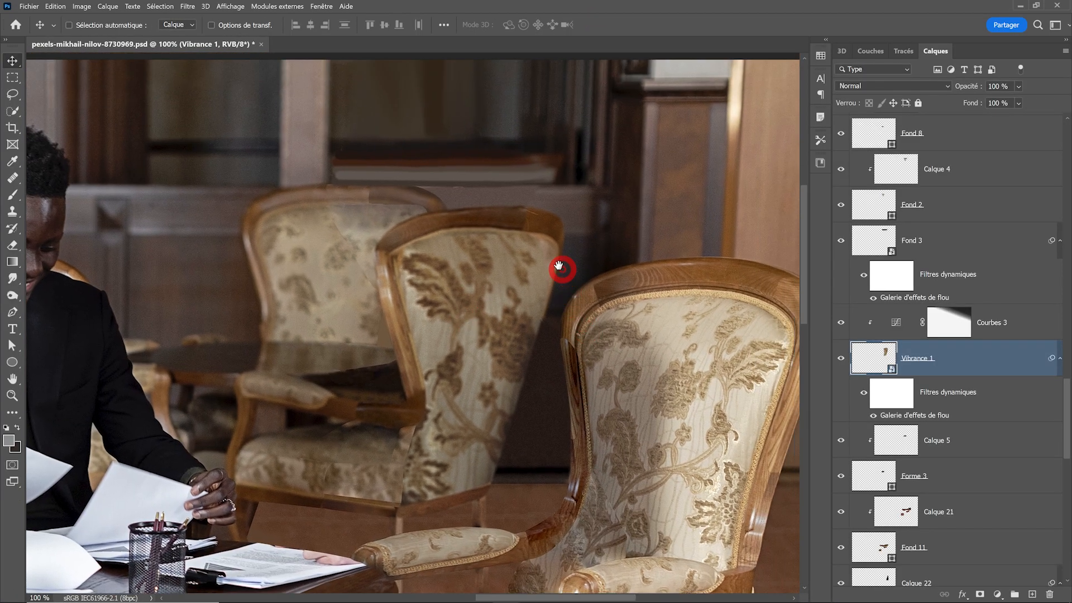
# Step: Group all layers from Calque 10 down to Fond 25, and hide and show the group to compare the retouching
pyautogui.click(410, 218)
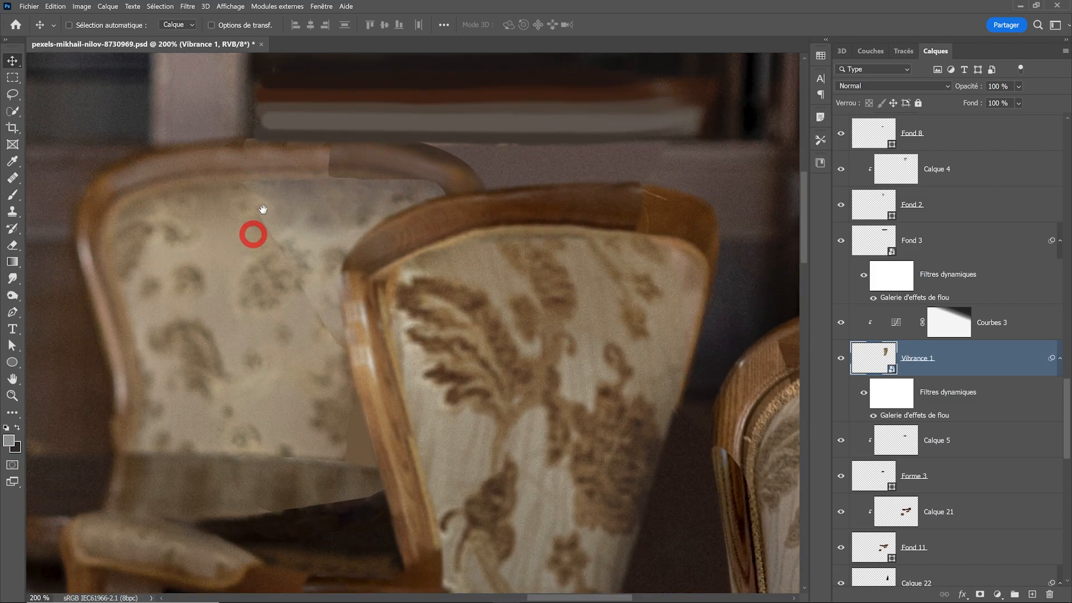
pyautogui.keyDown('alt'); pyautogui.click(449, 329); pyautogui.keyUp('alt')
pyautogui.click(447, 329)
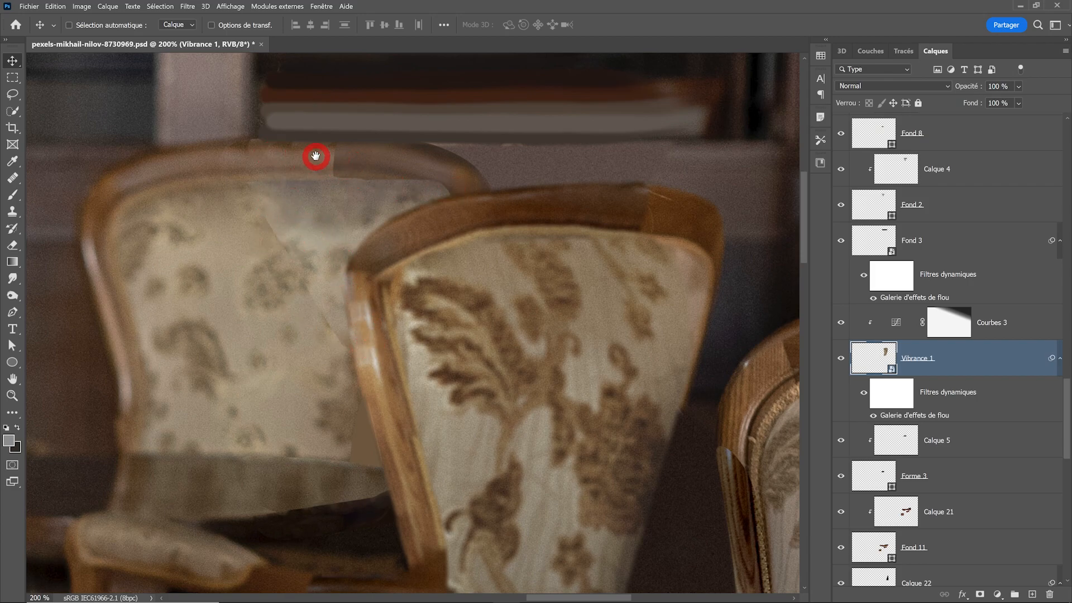
pyautogui.scroll(5, 861, 307)
pyautogui.click(989, 136)
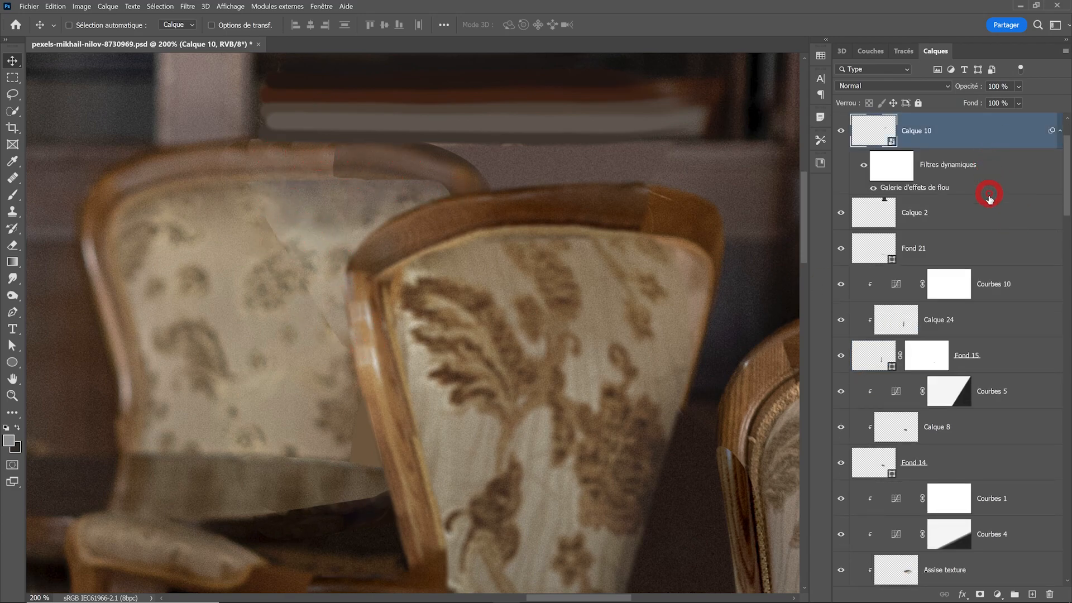
pyautogui.scroll(-3, 996, 263)
pyautogui.scroll(-5, 1007, 278)
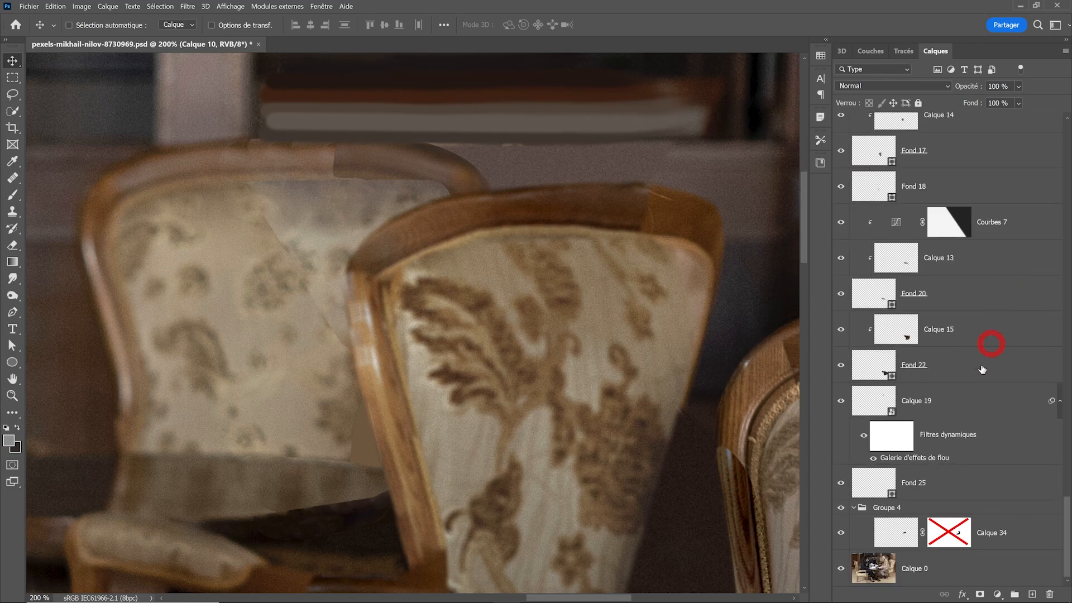
pyautogui.keyDown('shift'); pyautogui.click(960, 490); pyautogui.keyUp('shift')
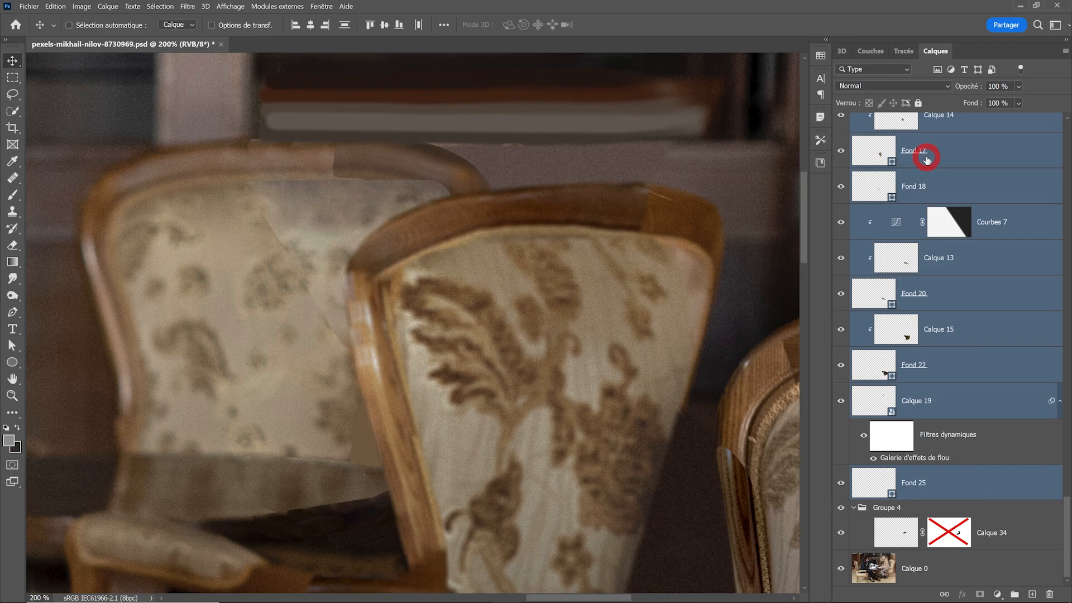
pyautogui.press('ctrl')
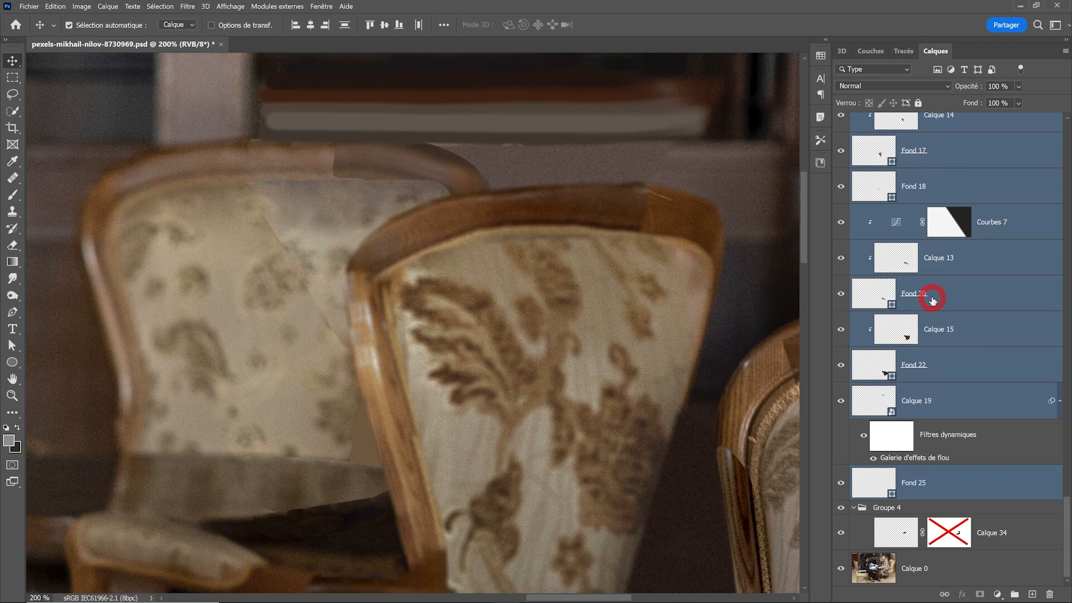
pyautogui.hotkey('ctrl', 'g')
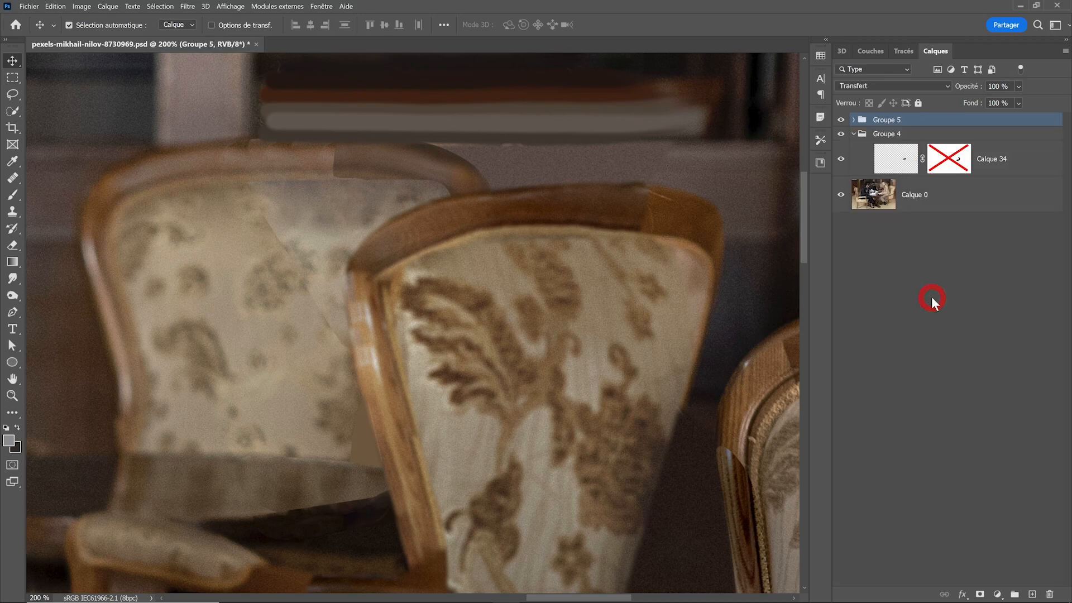
pyautogui.click(842, 120)
pyautogui.click(841, 119)
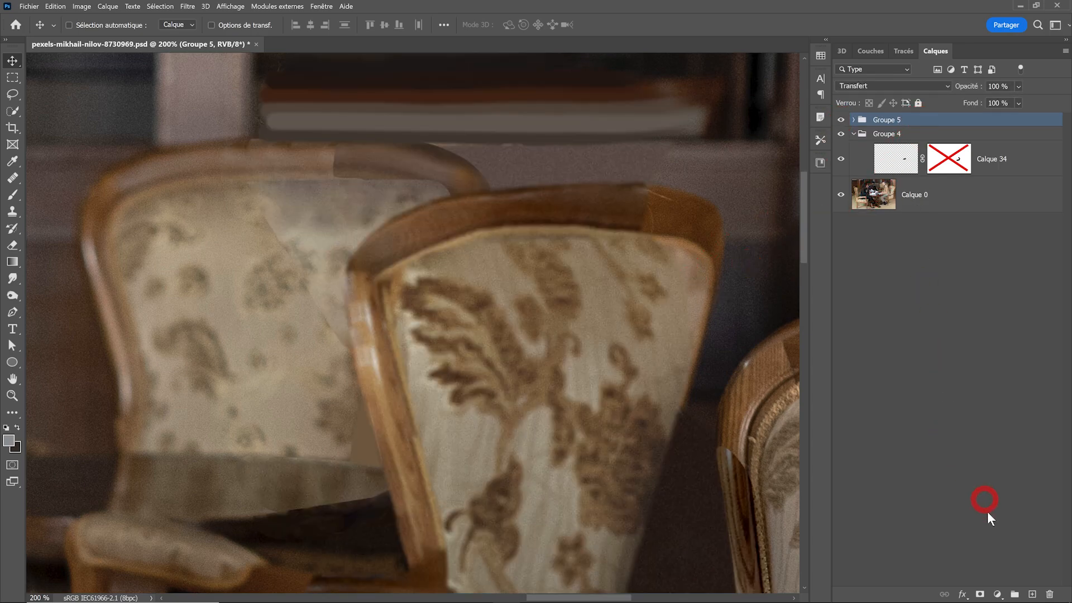
# Step: Add a new layer above Groupe 5 and fill it with the merged RGB image using Apply Image
pyautogui.click(1033, 594)
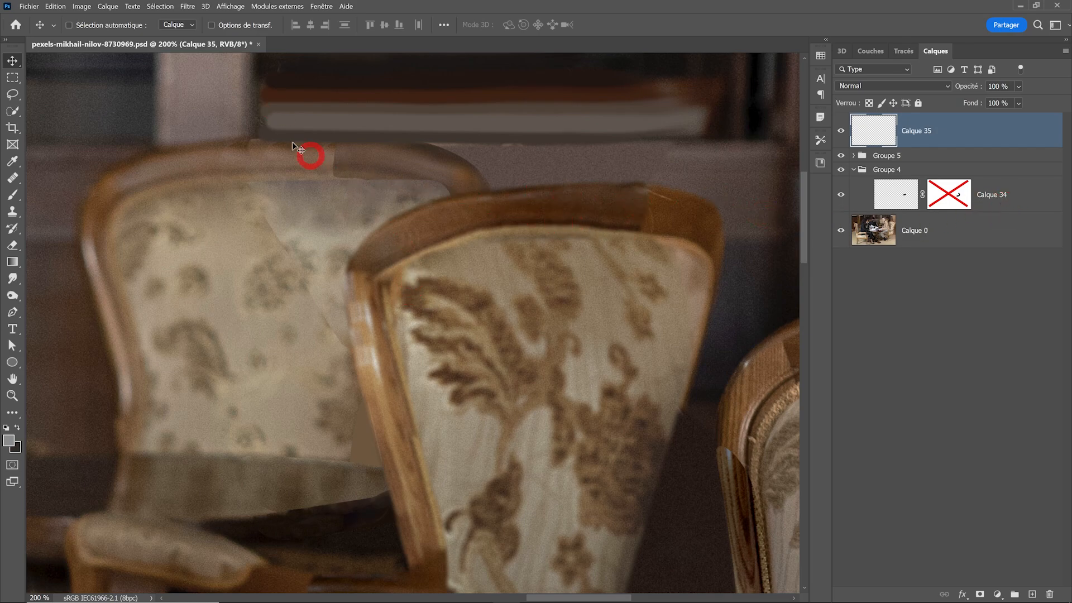
pyautogui.click(81, 7)
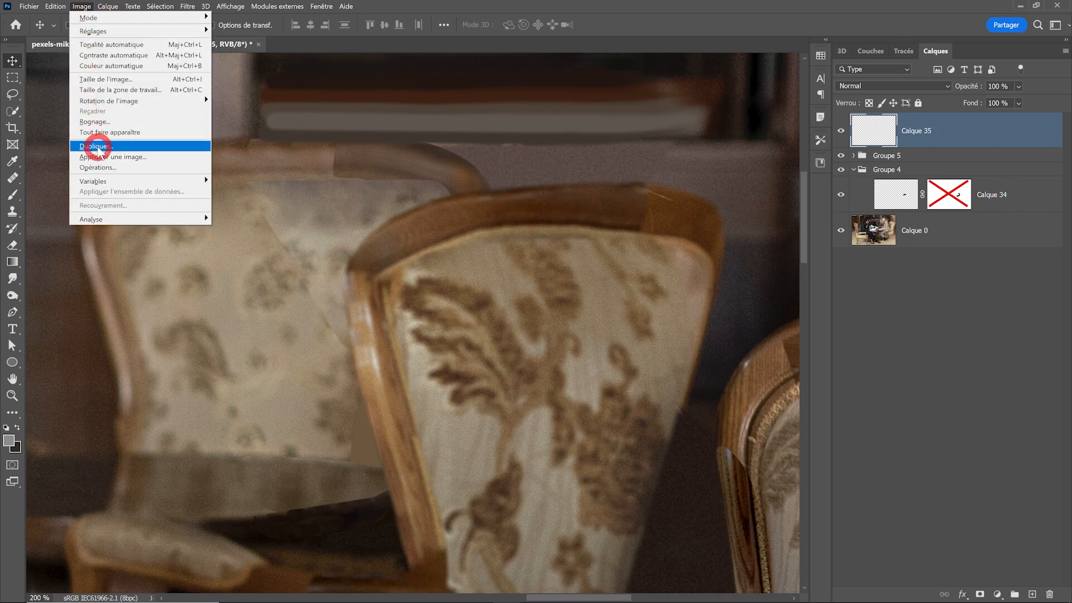
pyautogui.click(100, 157)
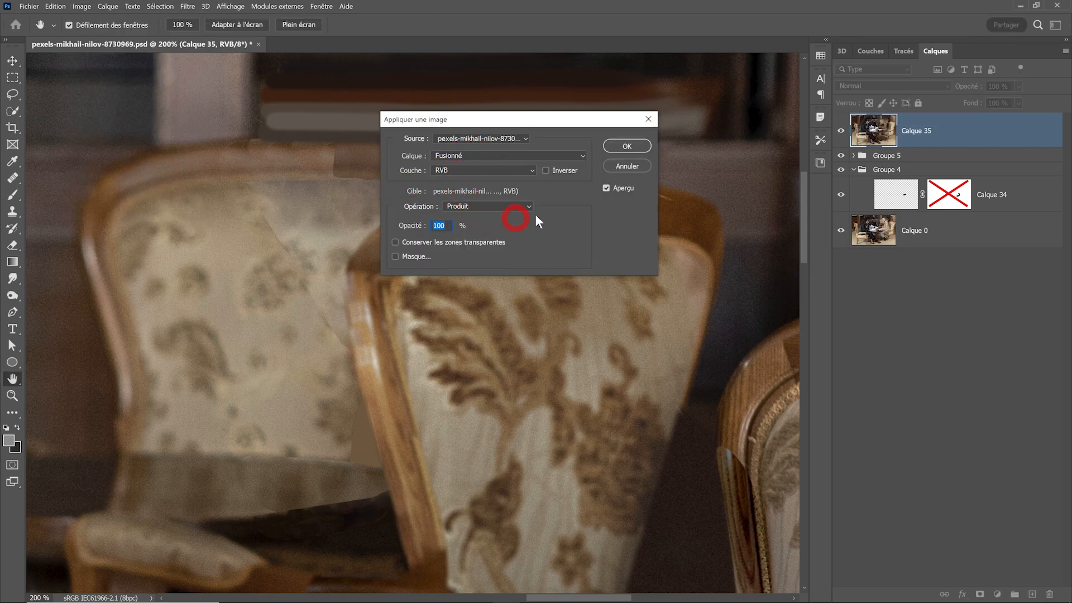
pyautogui.click(626, 146)
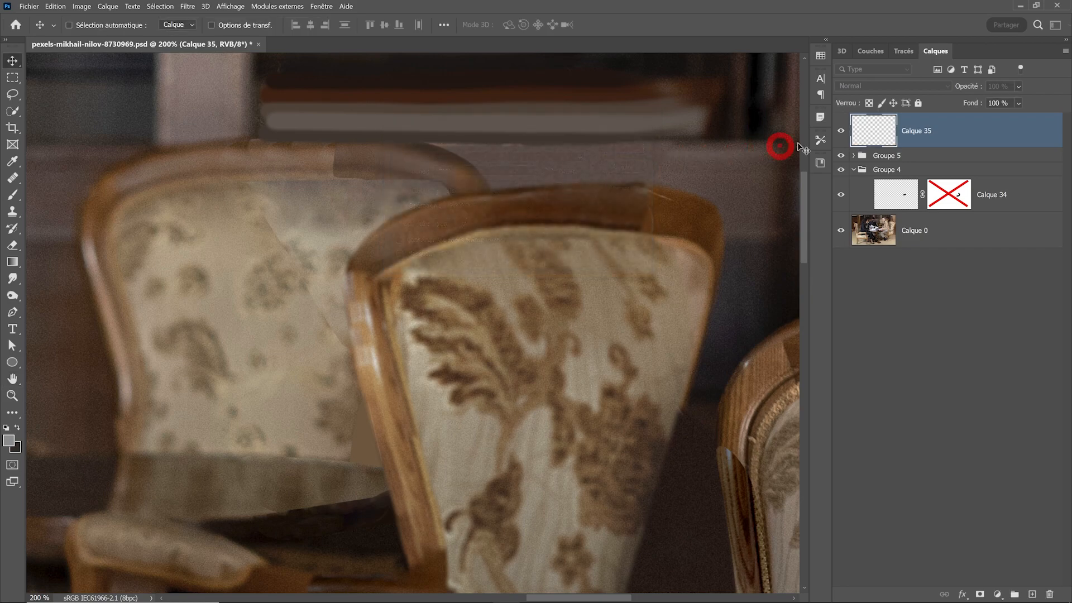
pyautogui.click(842, 134)
pyautogui.click(842, 134)
pyautogui.click(842, 135)
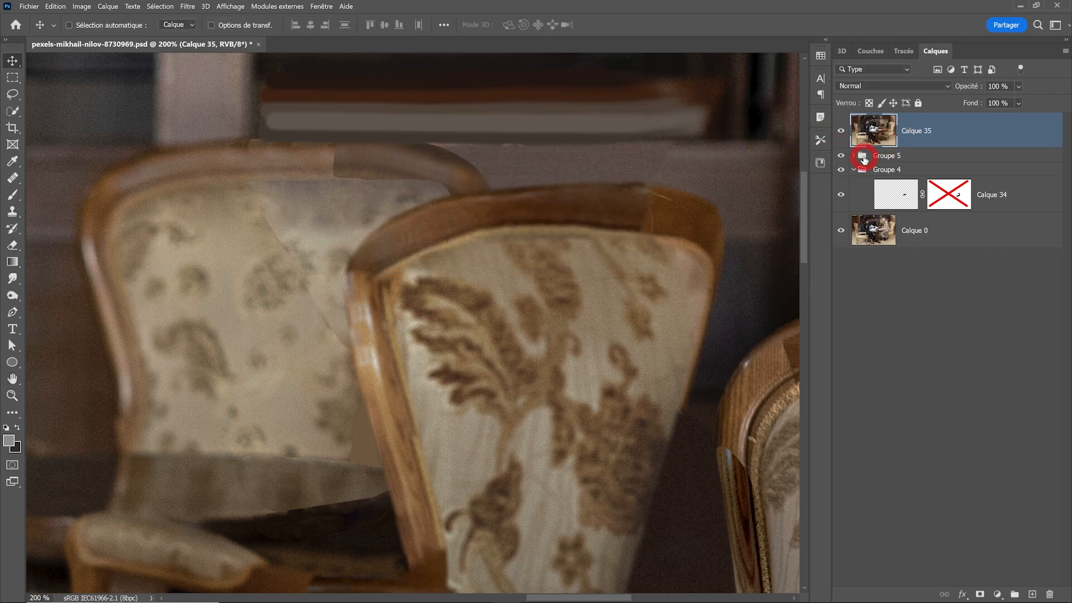
# Step: With the Healing Brush enlarged to 46 px, sample clean fabric and heal the diagonal seam across the rear chair's backrest
pyautogui.click(12, 180)
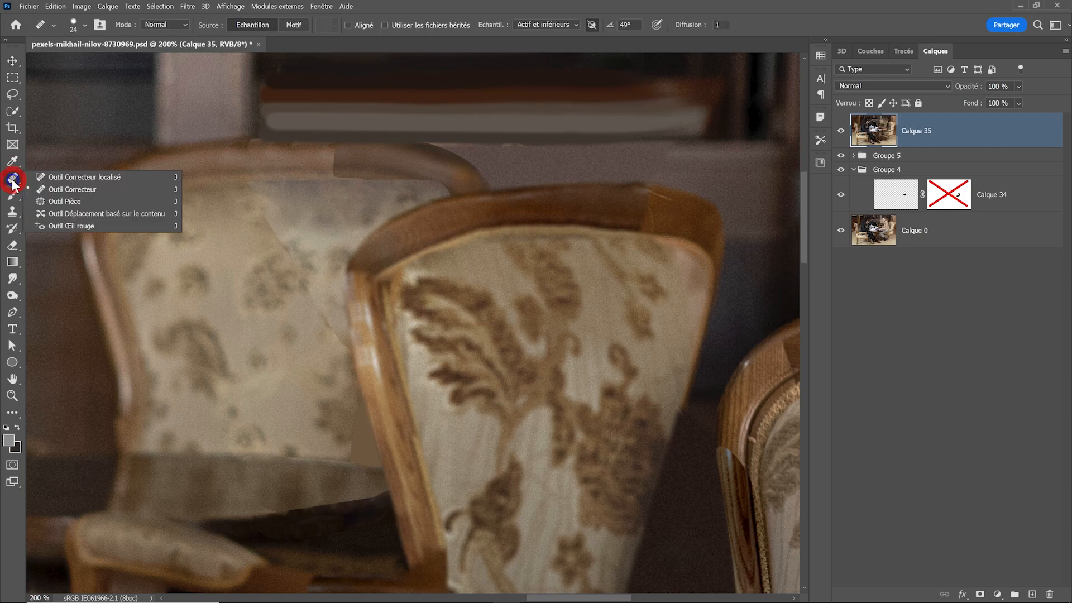
pyautogui.click(66, 190)
pyautogui.keyDown('alt'); pyautogui.click(241, 244); pyautogui.keyUp('alt')
pyautogui.keyDown('alt'); pyautogui.rightClick(254, 246); pyautogui.keyUp('alt')
pyautogui.moveTo(283, 242)
pyautogui.mouseDown()
pyautogui.moveTo(270, 231)
pyautogui.moveTo(302, 298)
pyautogui.moveTo(275, 266)
pyautogui.mouseUp()
pyautogui.keyDown('alt'); pyautogui.click(234, 247); pyautogui.keyUp('alt')
pyautogui.keyDown('alt'); pyautogui.rightClick(317, 326); pyautogui.keyUp('alt')
pyautogui.moveTo(320, 327)
pyautogui.mouseDown()
pyautogui.moveTo(268, 321)
pyautogui.moveTo(335, 331)
pyautogui.mouseUp()
pyautogui.keyDown('alt'); pyautogui.click(234, 314); pyautogui.keyUp('alt')
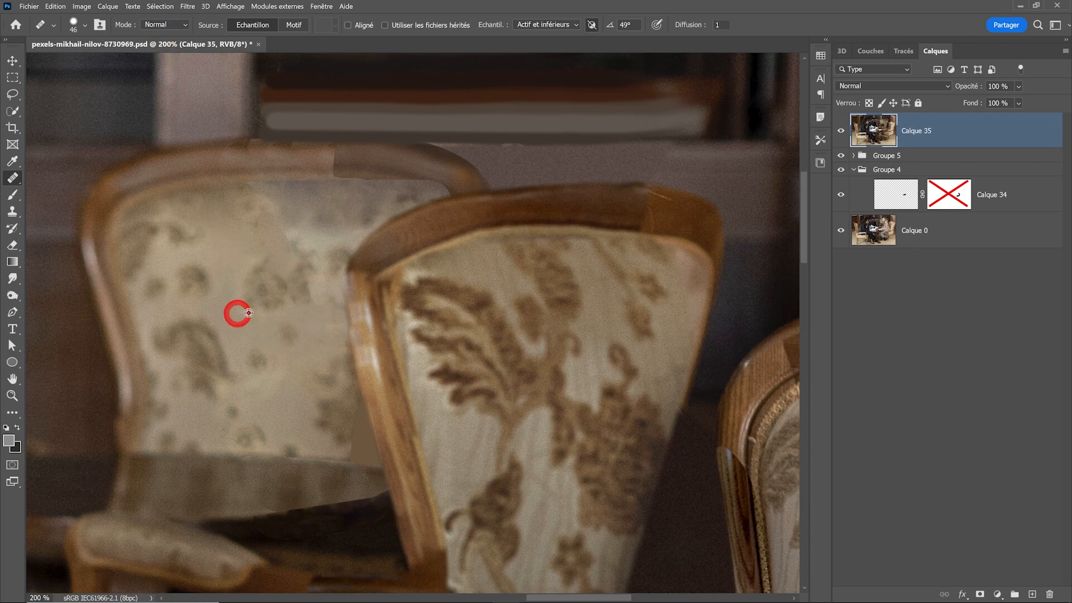
pyautogui.moveTo(306, 283)
pyautogui.mouseDown()
pyautogui.moveTo(239, 269)
pyautogui.moveTo(297, 263)
pyautogui.moveTo(294, 246)
pyautogui.moveTo(259, 243)
pyautogui.moveTo(269, 243)
pyautogui.moveTo(263, 215)
pyautogui.moveTo(305, 246)
pyautogui.moveTo(259, 251)
pyautogui.mouseUp()
# Step: Lower the Healing Brush hardness and blend the remaining fabric patches and the seams in the rear chairs' wooden frames
pyautogui.rightClick(245, 235)
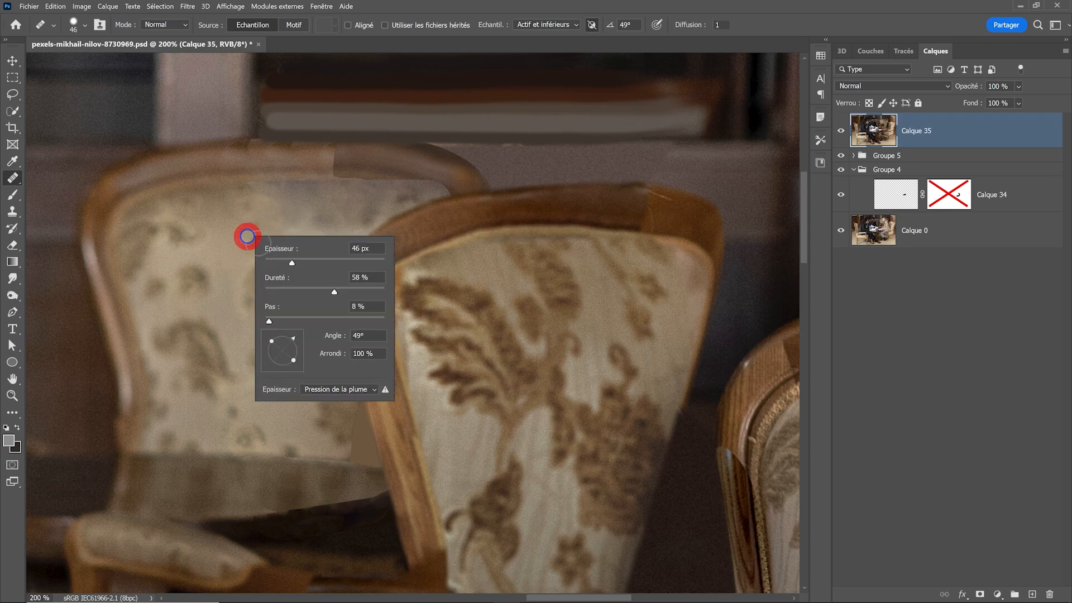
pyautogui.moveTo(333, 287); pyautogui.dragTo(270, 294)
pyautogui.click(171, 242)
pyautogui.keyDown('alt'); pyautogui.click(215, 238); pyautogui.keyUp('alt')
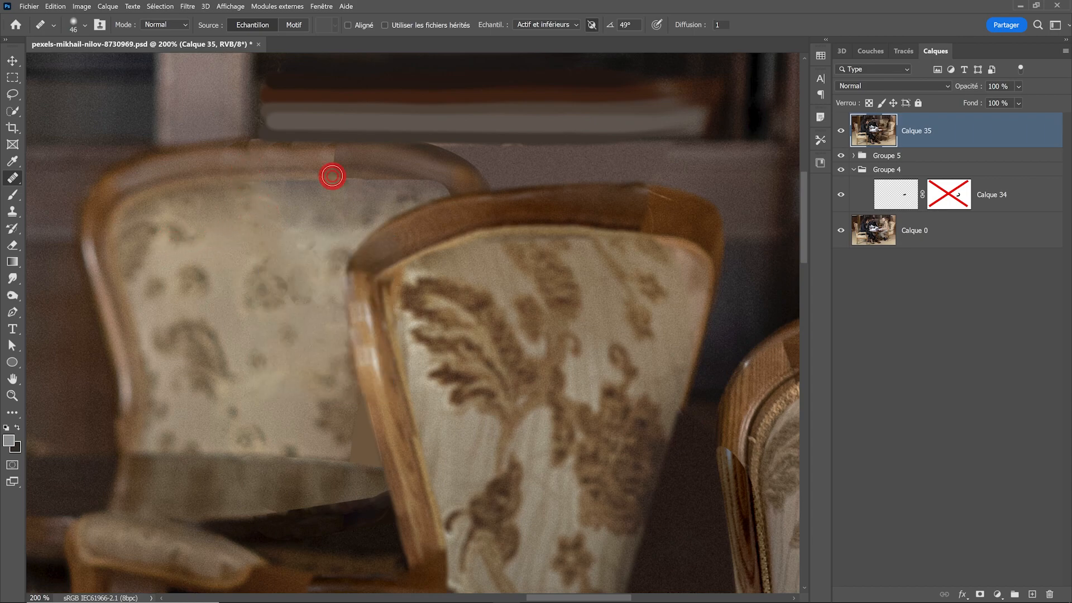
pyautogui.moveTo(332, 153); pyautogui.dragTo(237, 156)
pyautogui.moveTo(468, 245)
pyautogui.mouseDown()
pyautogui.moveTo(389, 239)
pyautogui.moveTo(417, 187)
pyautogui.mouseUp()
pyautogui.moveTo(478, 263); pyautogui.dragTo(426, 273)
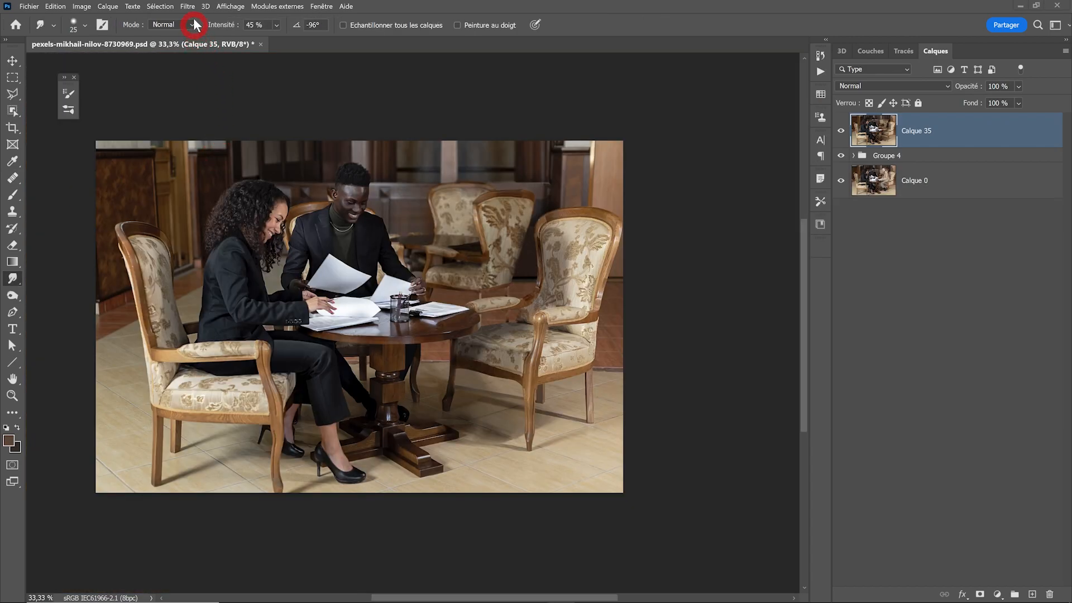
# Step: Enable the Depth Blur neural filter and place its focal point on the seated dark-haired woman's face
pyautogui.click(188, 6)
pyautogui.click(200, 44)
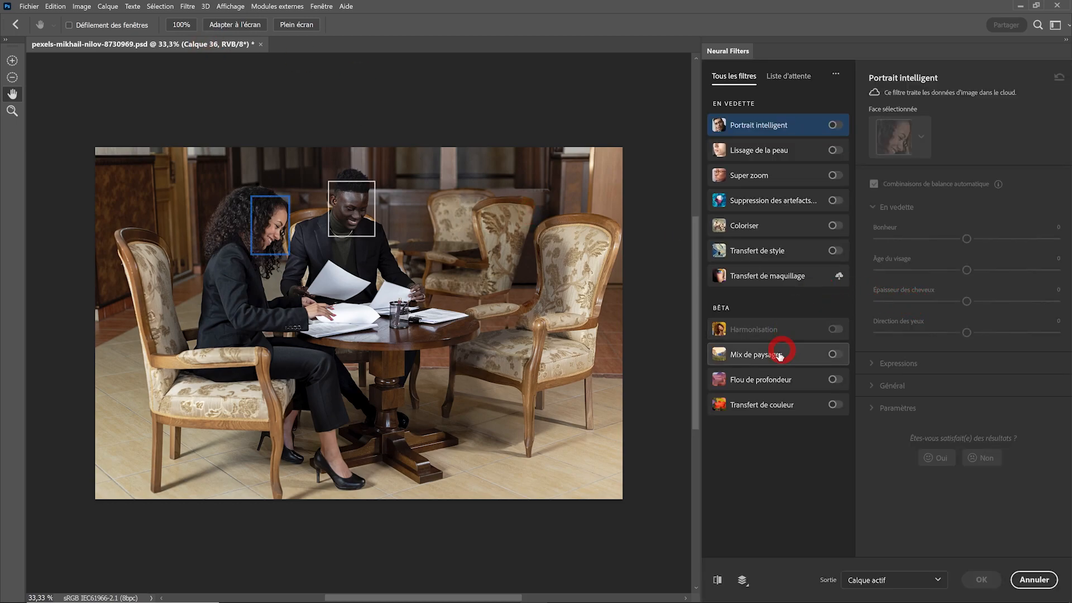
pyautogui.click(842, 387)
pyautogui.click(885, 334)
pyautogui.click(954, 165)
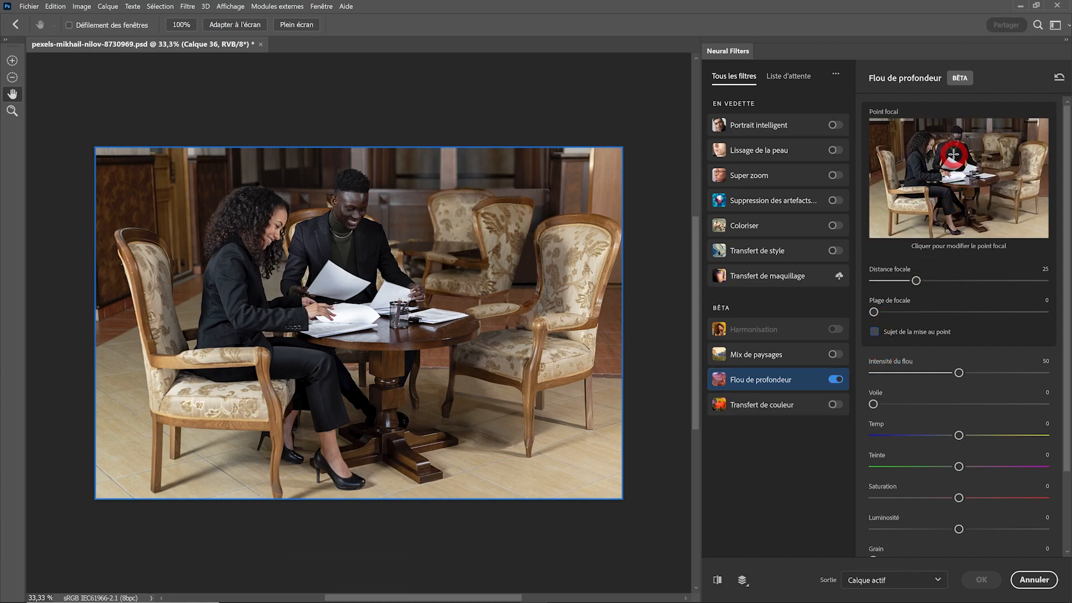
pyautogui.click(938, 148)
pyautogui.click(929, 146)
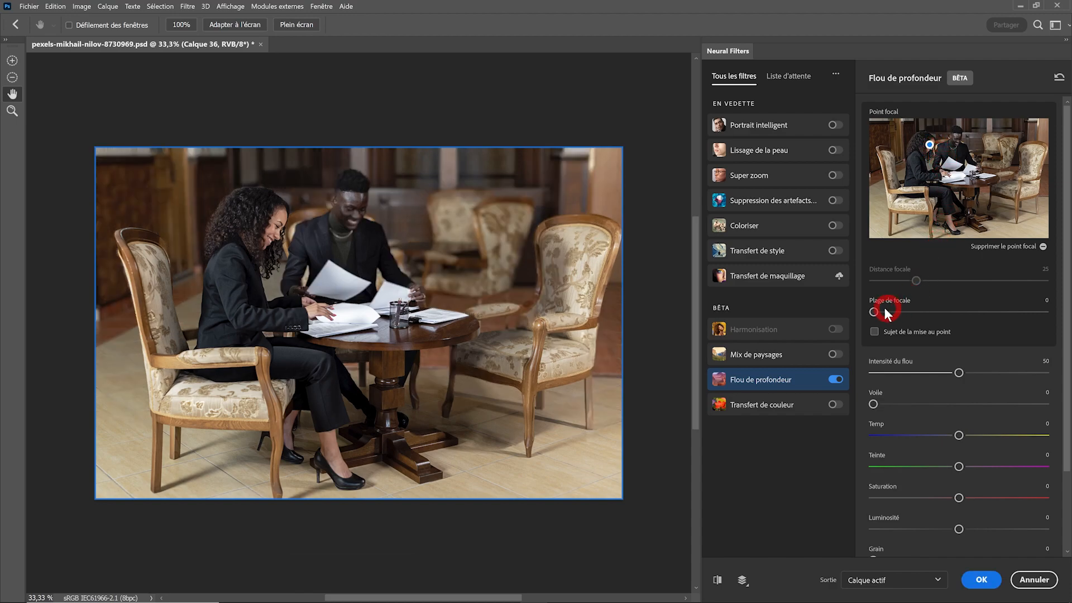
# Step: Increase the Depth Blur focal range, apply the filter to the active layer, and save the document
pyautogui.moveTo(894, 314); pyautogui.dragTo(949, 314)
pyautogui.click(982, 579)
pyautogui.hotkey('ctrl', 's')
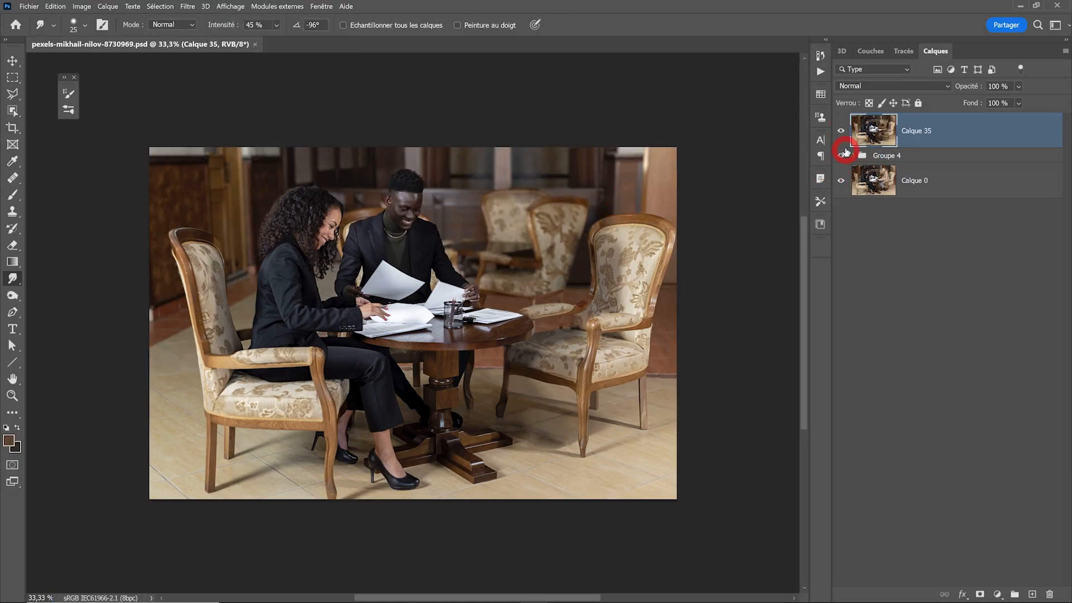
# Step: Hide Groupe 4 and repeatedly hide and show Calque 35 to compare the original photo with the finished retouch
pyautogui.click(842, 156)
pyautogui.click(841, 130)
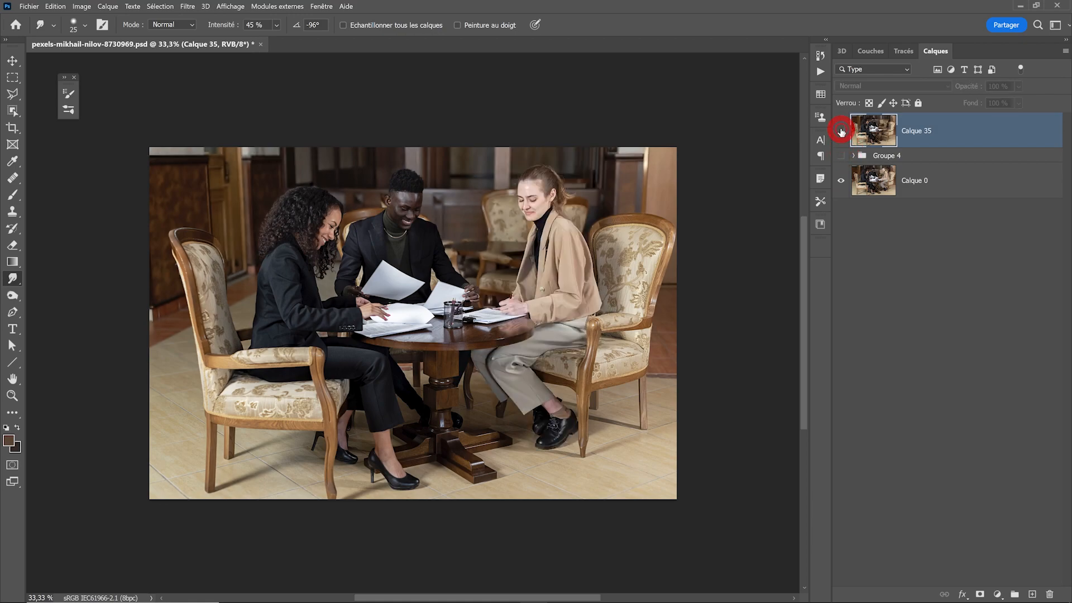
pyautogui.click(841, 131)
pyautogui.click(841, 131)
pyautogui.click(841, 130)
pyautogui.click(841, 131)
pyautogui.click(841, 131)
pyautogui.click(841, 131)
pyautogui.click(841, 131)
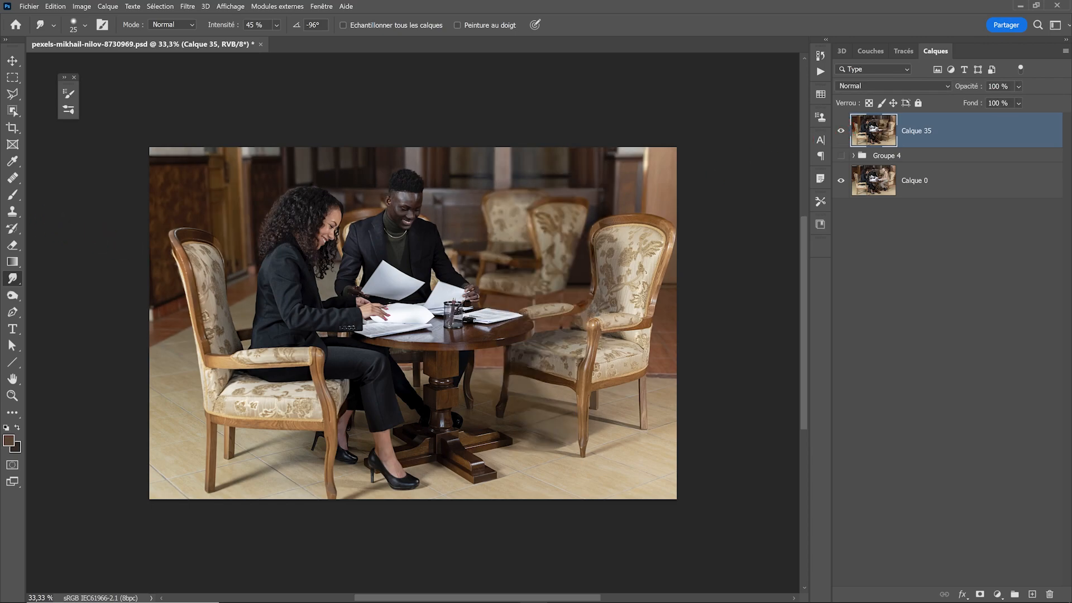